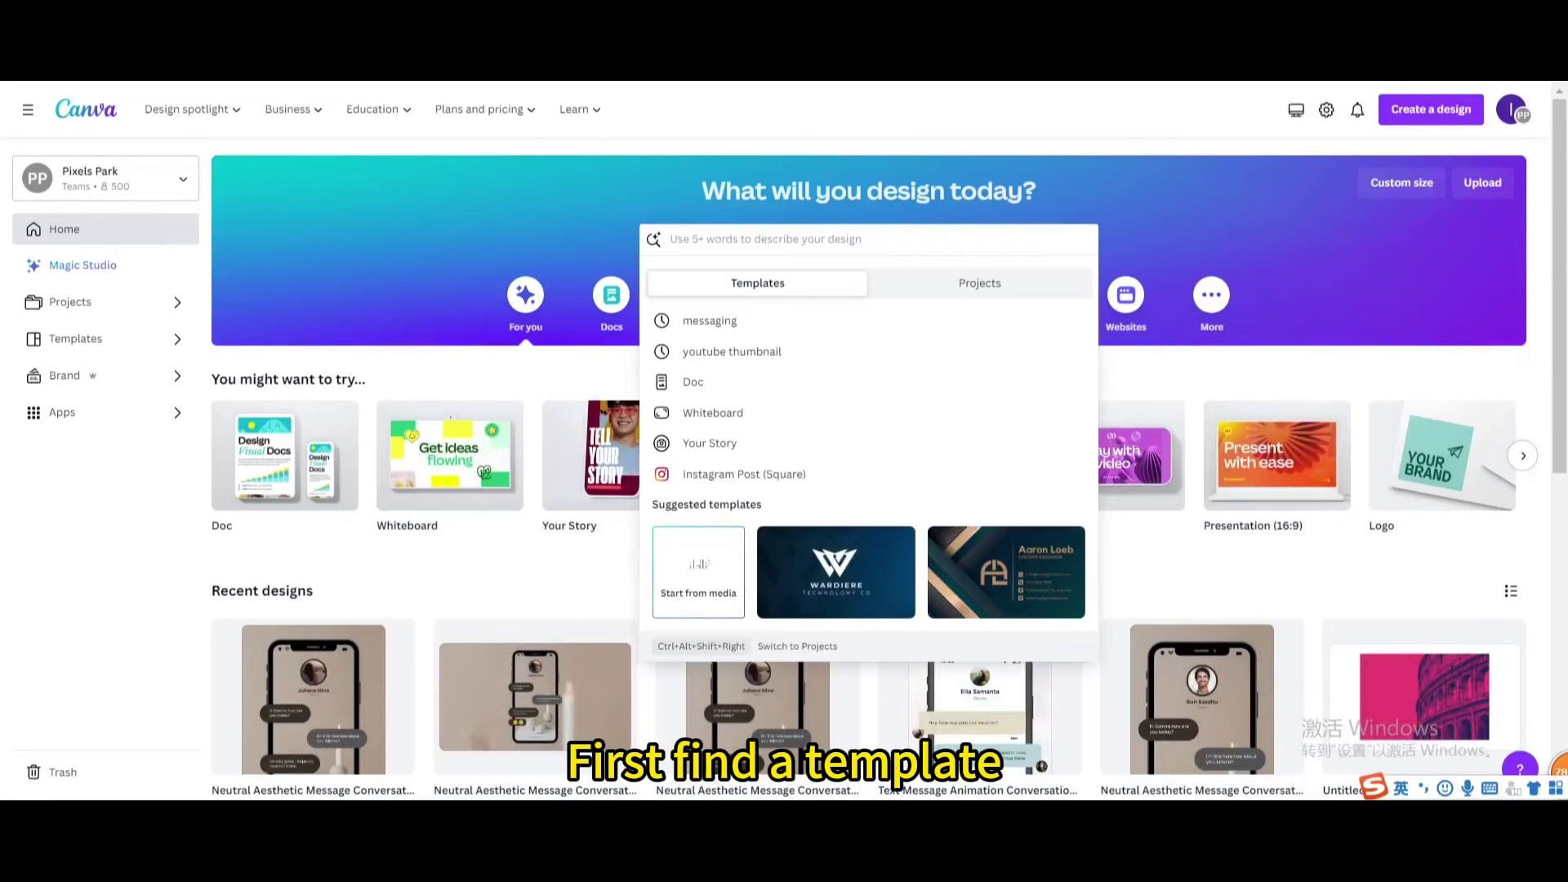
# Run a 'messaging' template search from the Canva home page.
pyautogui.press('Return')
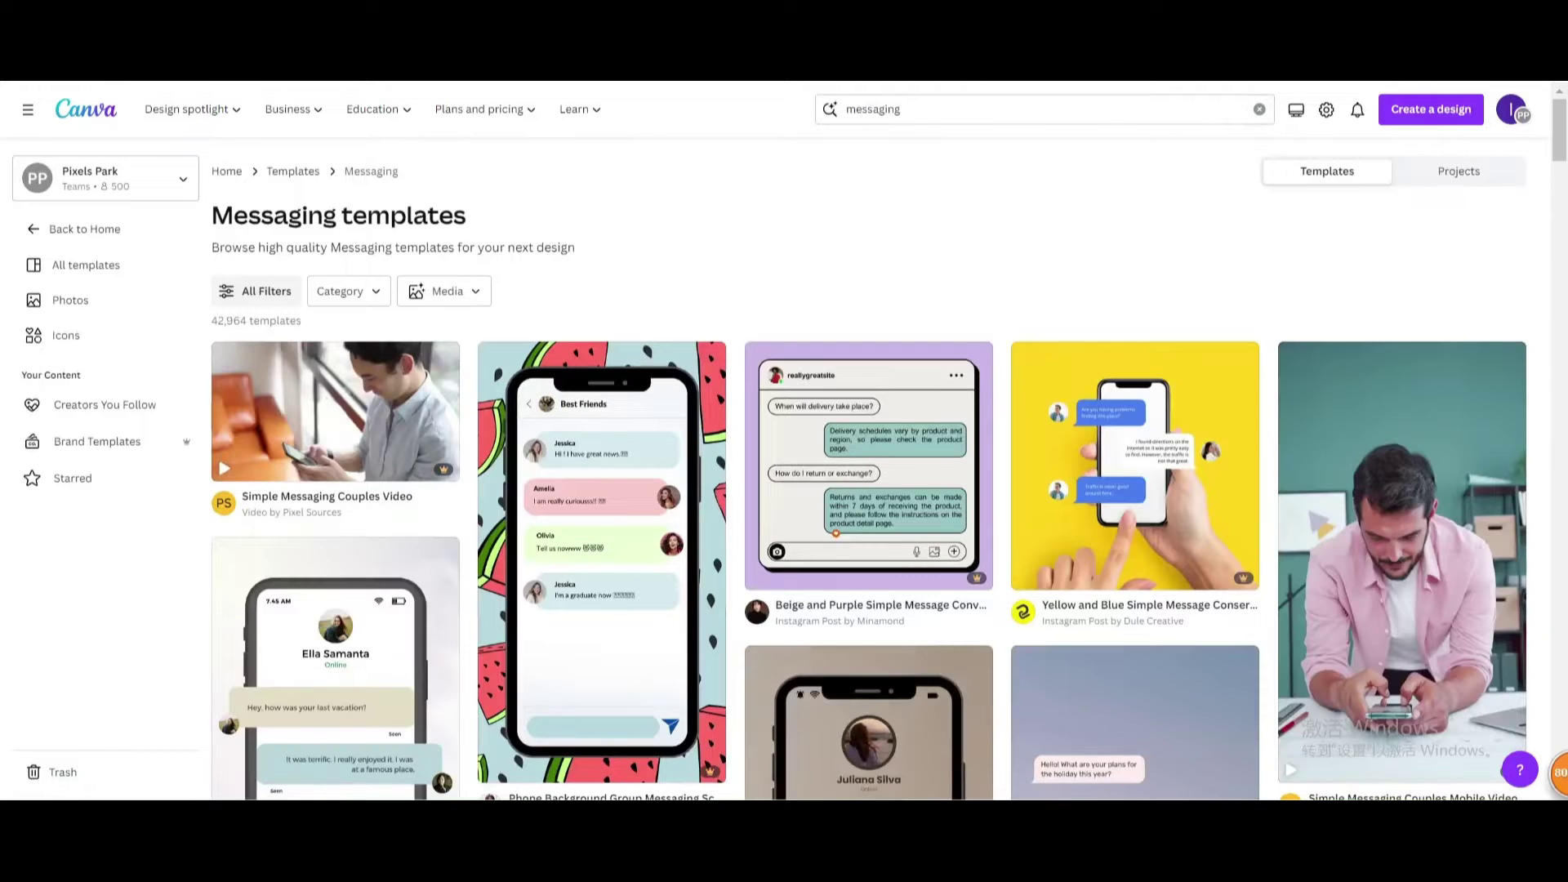
pyautogui.scroll(-2, 870, 471)
pyautogui.scroll(-1, 869, 551)
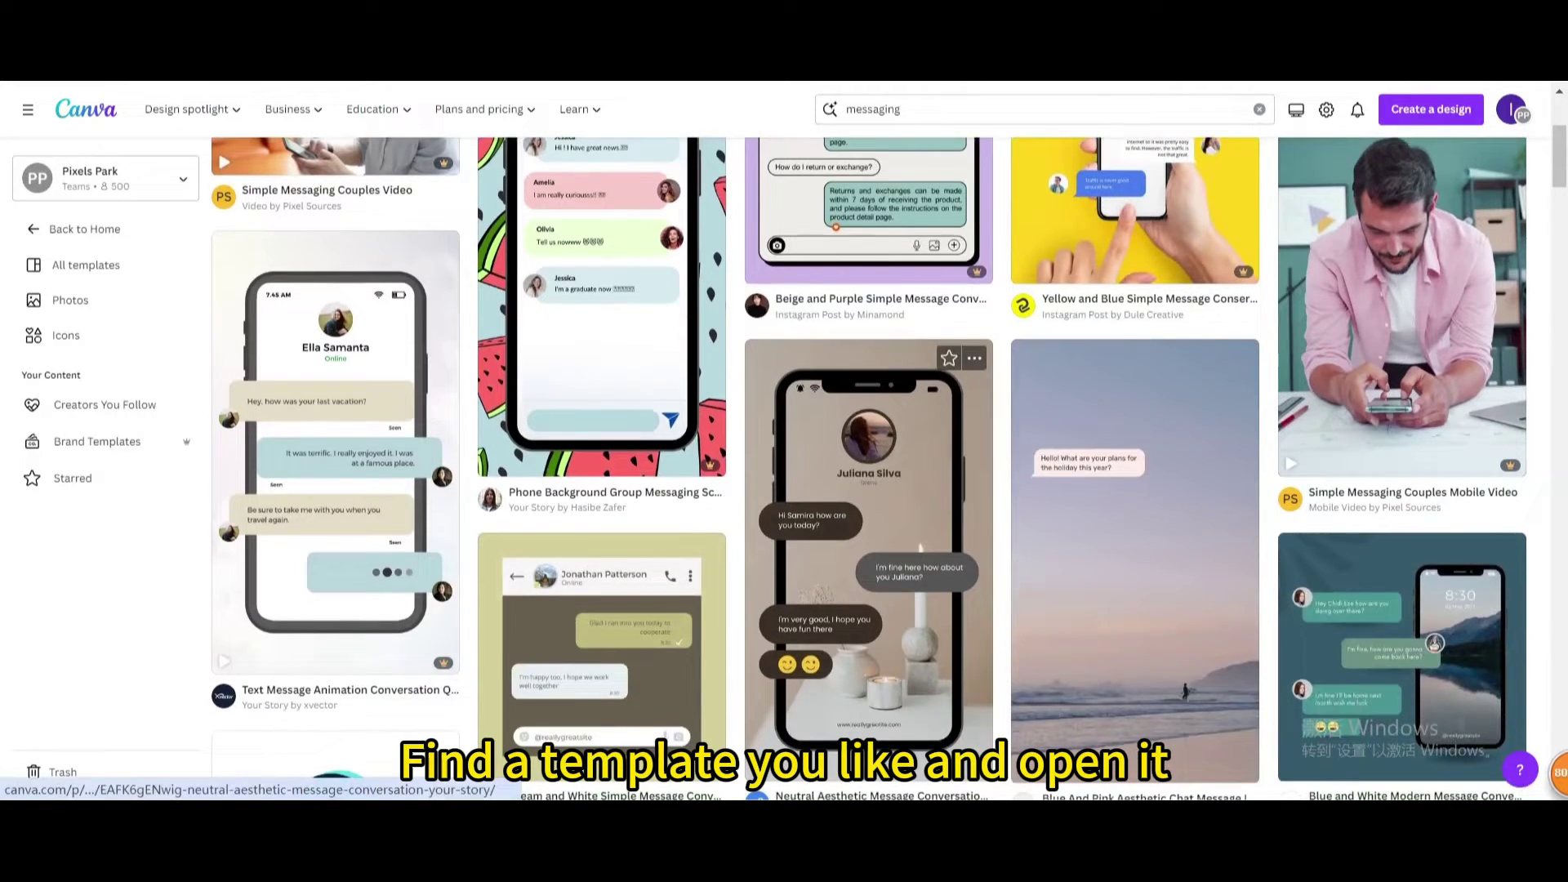
# Open the neutral aesthetic message template and make a Mobile Video resized copy.
pyautogui.click(869, 539)
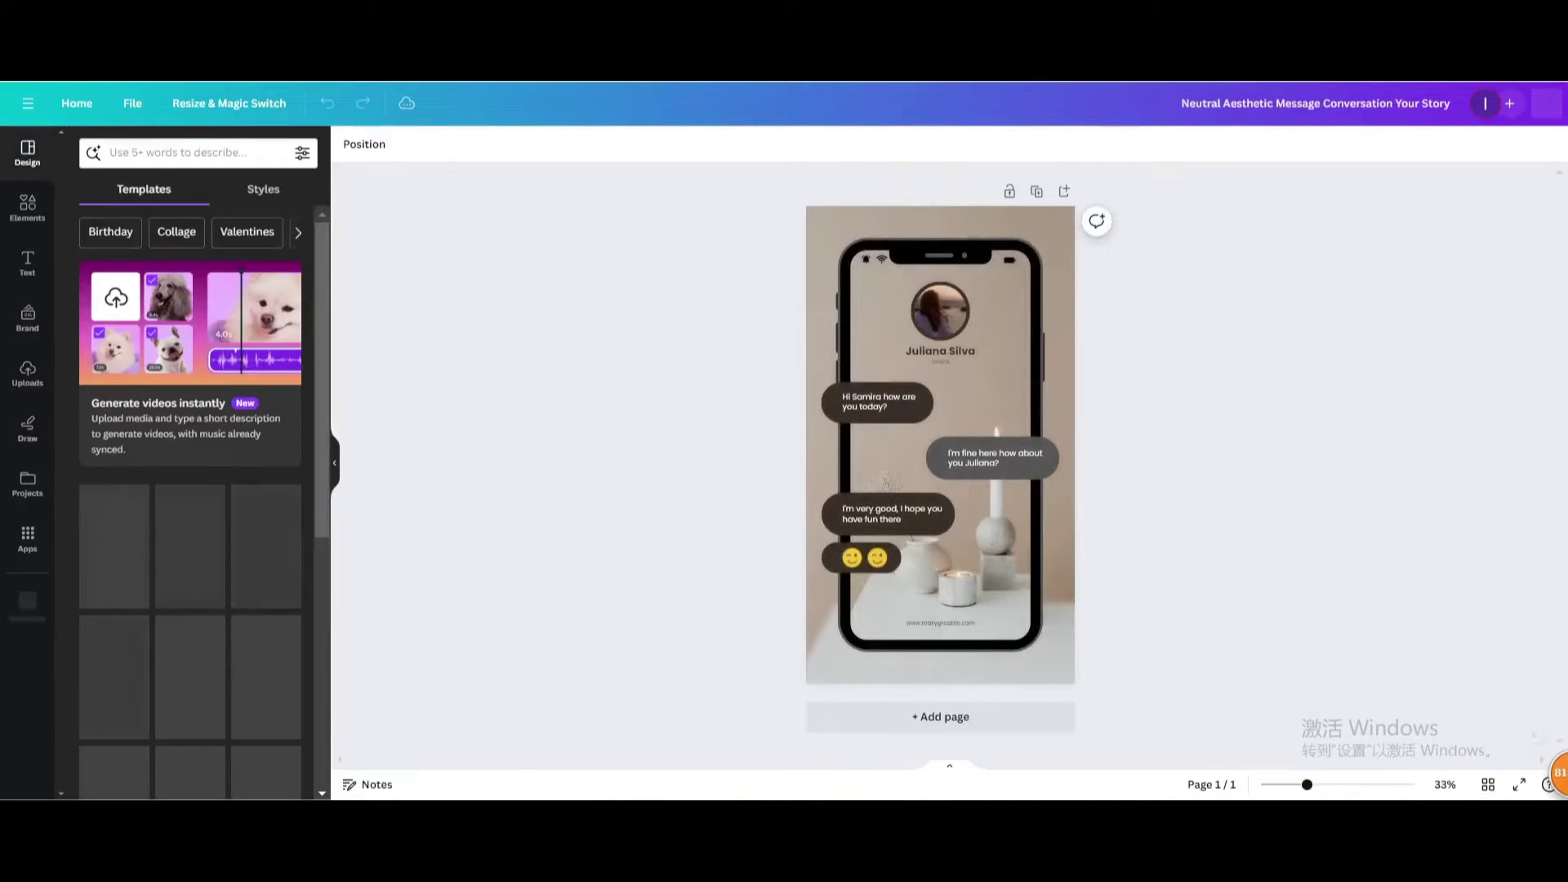
pyautogui.click(236, 103)
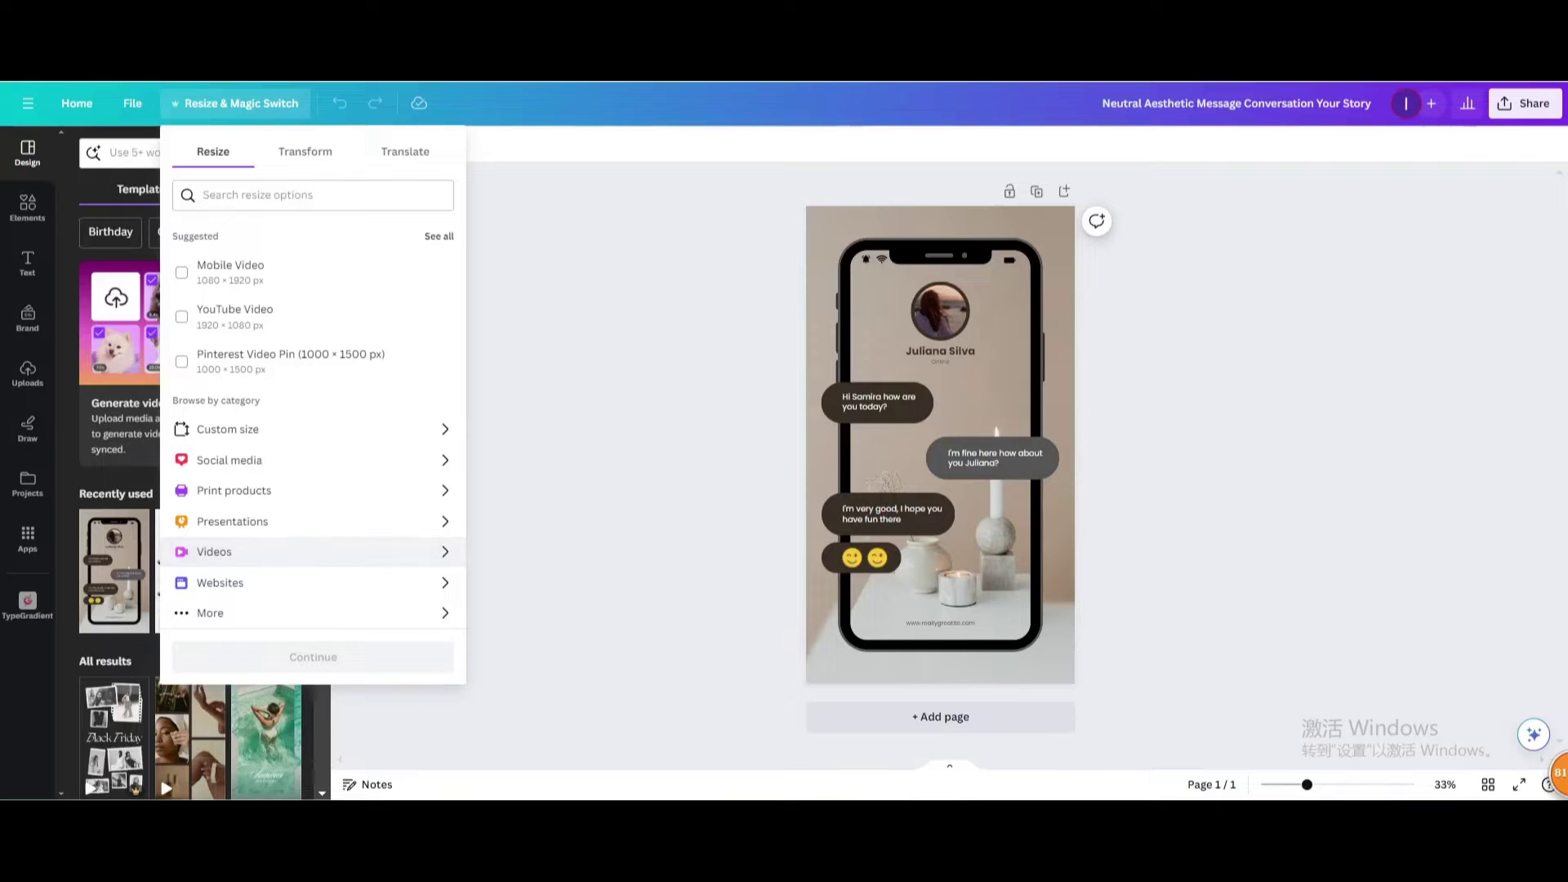
pyautogui.click(213, 552)
pyautogui.click(231, 316)
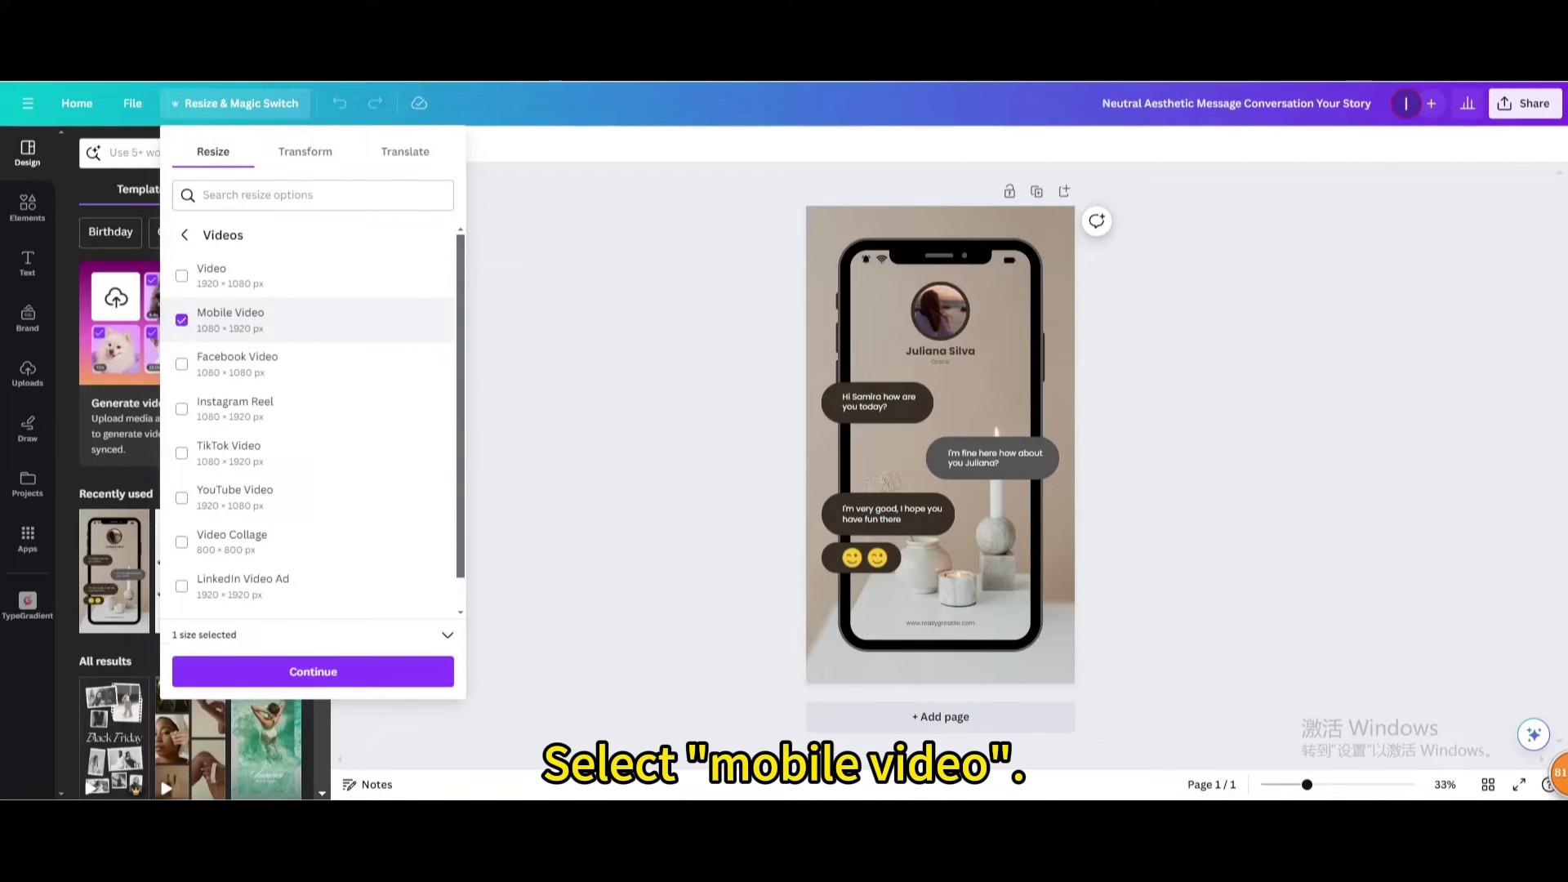
pyautogui.click(313, 672)
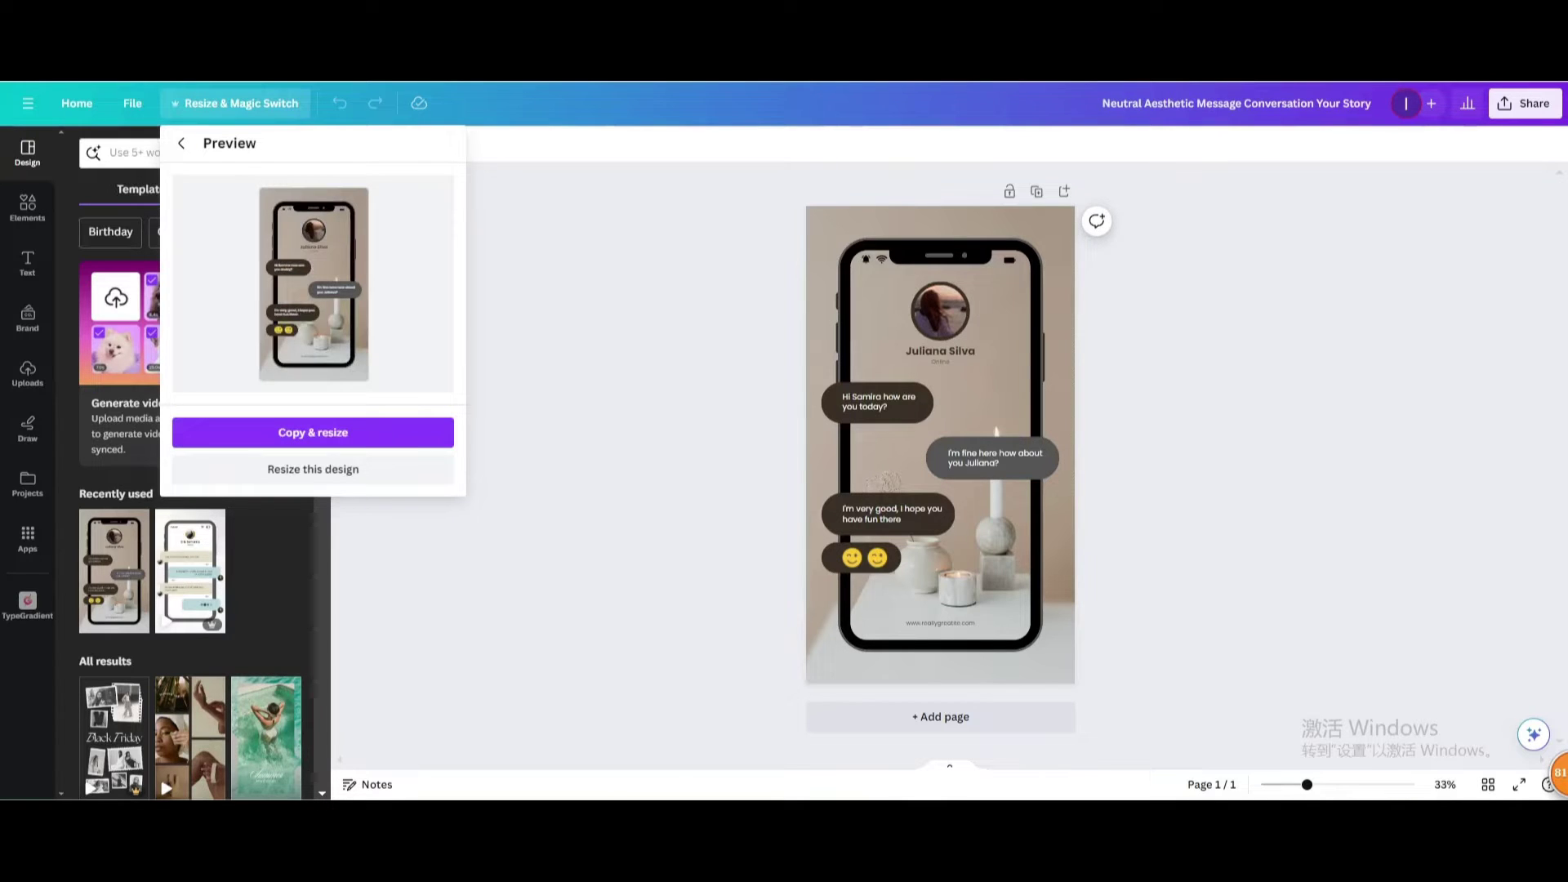
pyautogui.click(313, 433)
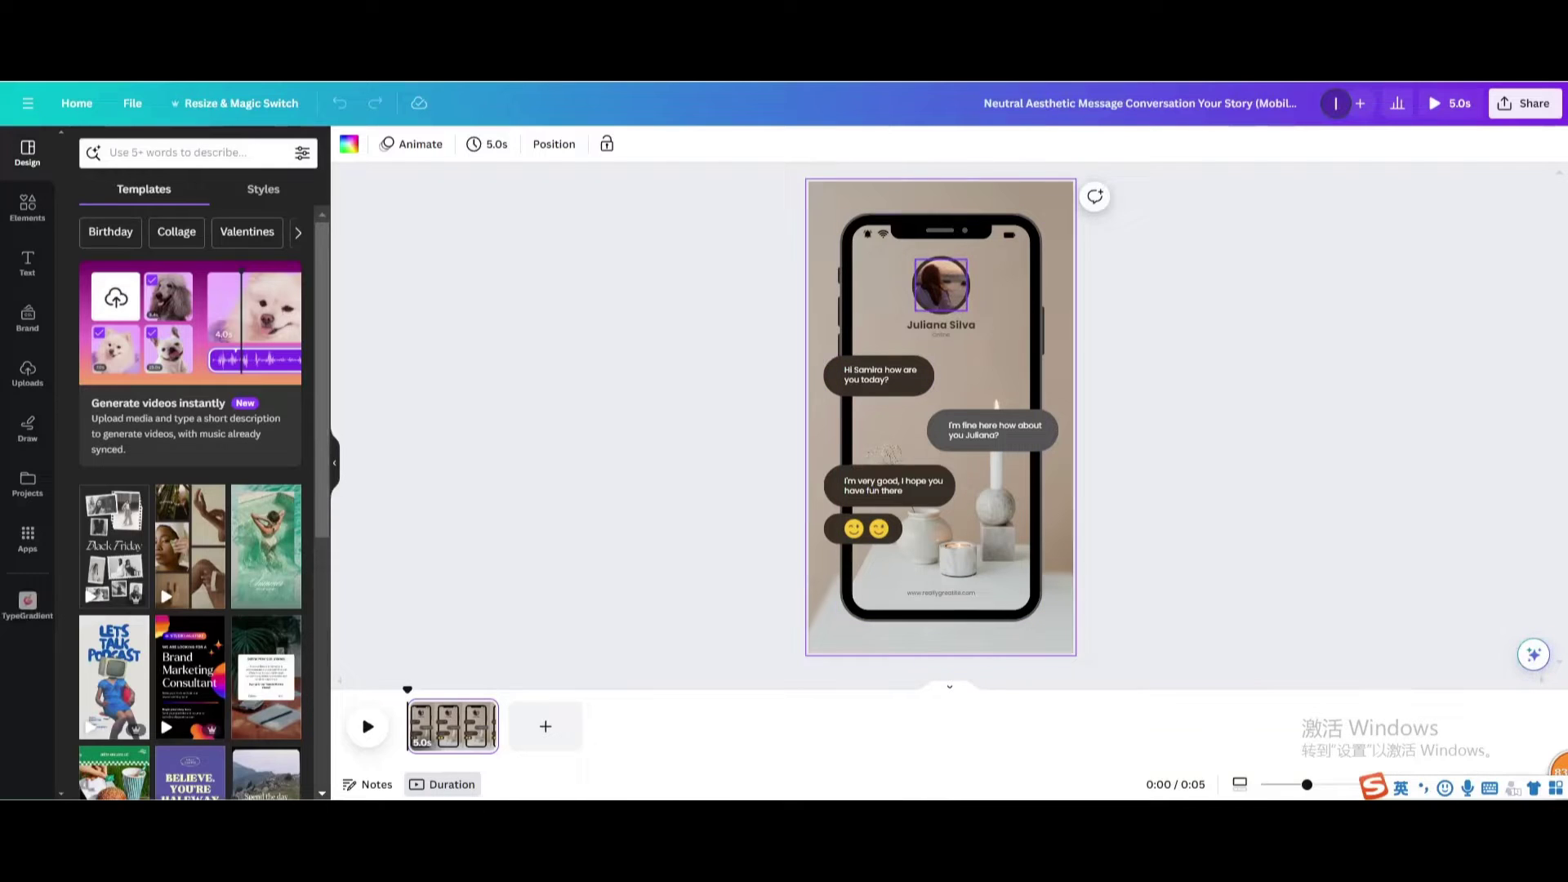
pyautogui.click(939, 284)
pyautogui.click(940, 325)
pyautogui.doubleClick(939, 324)
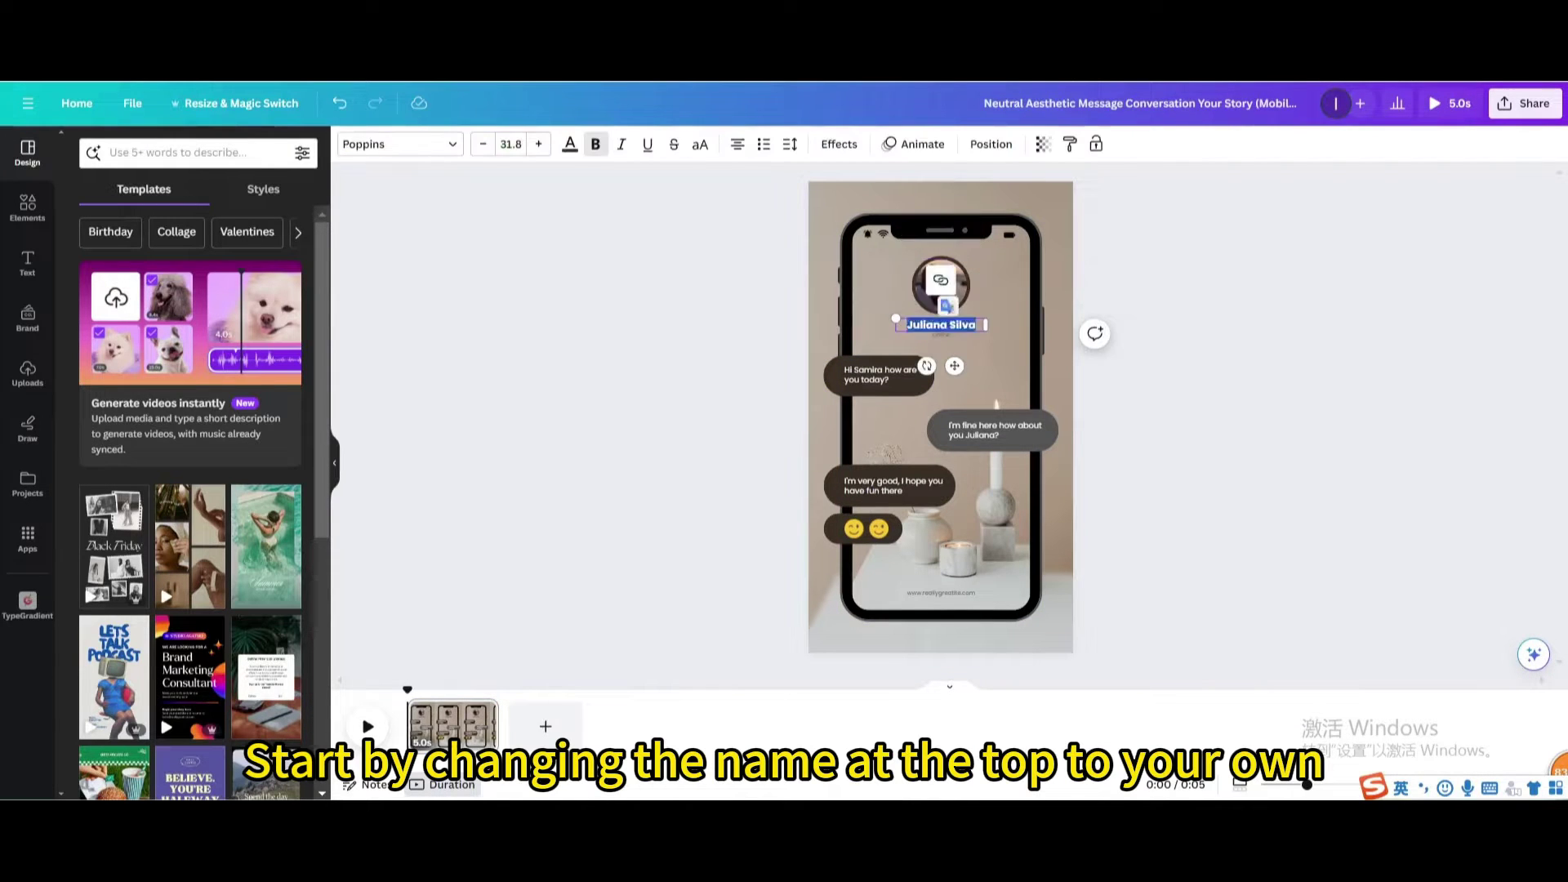
pyautogui.click(986, 325)
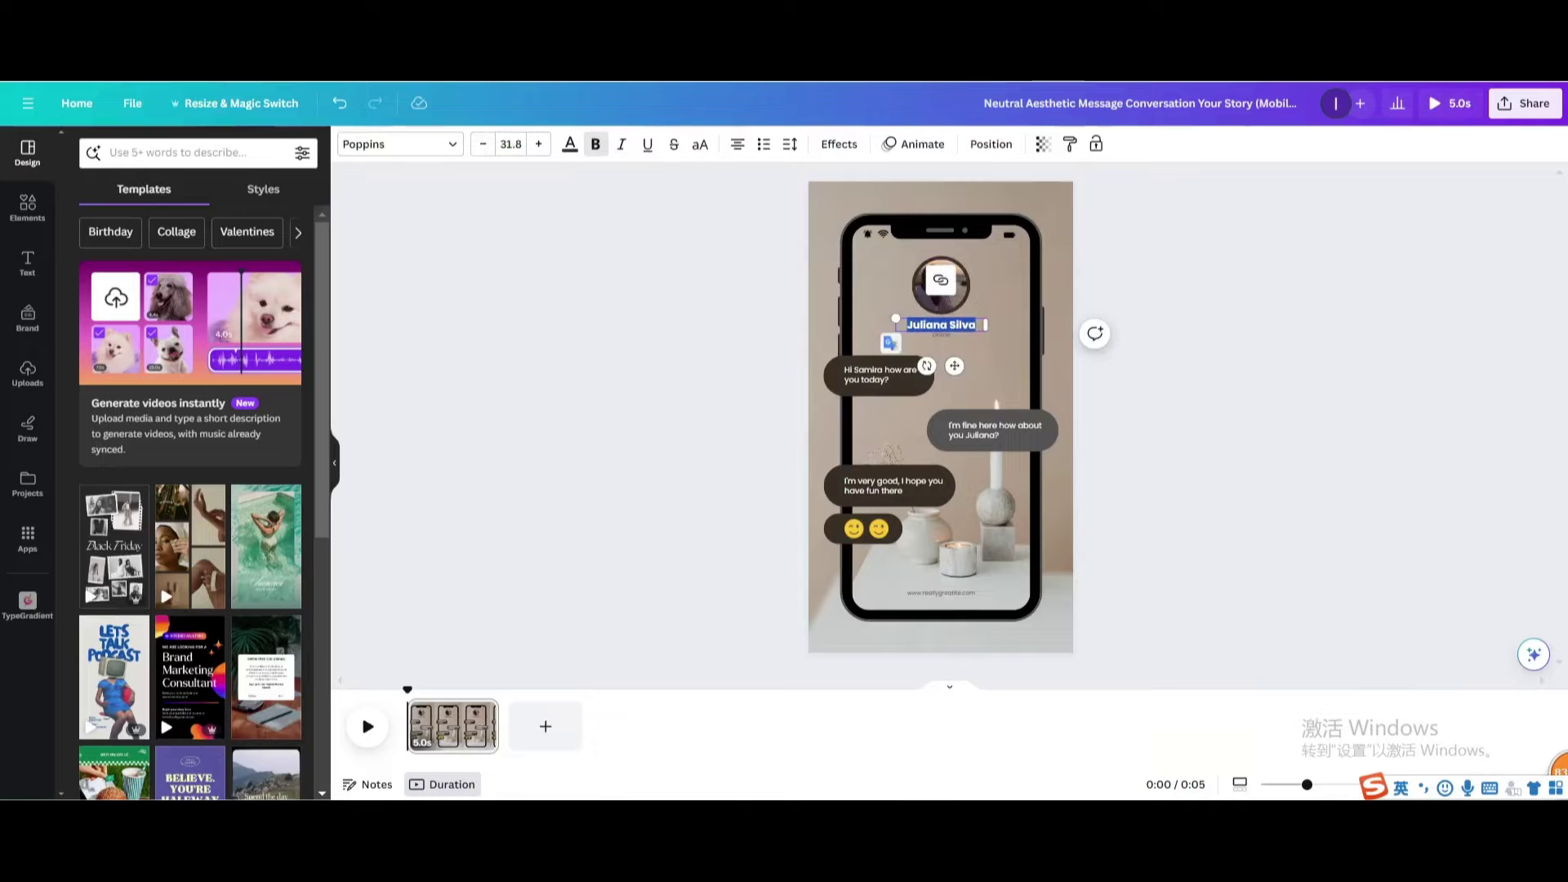
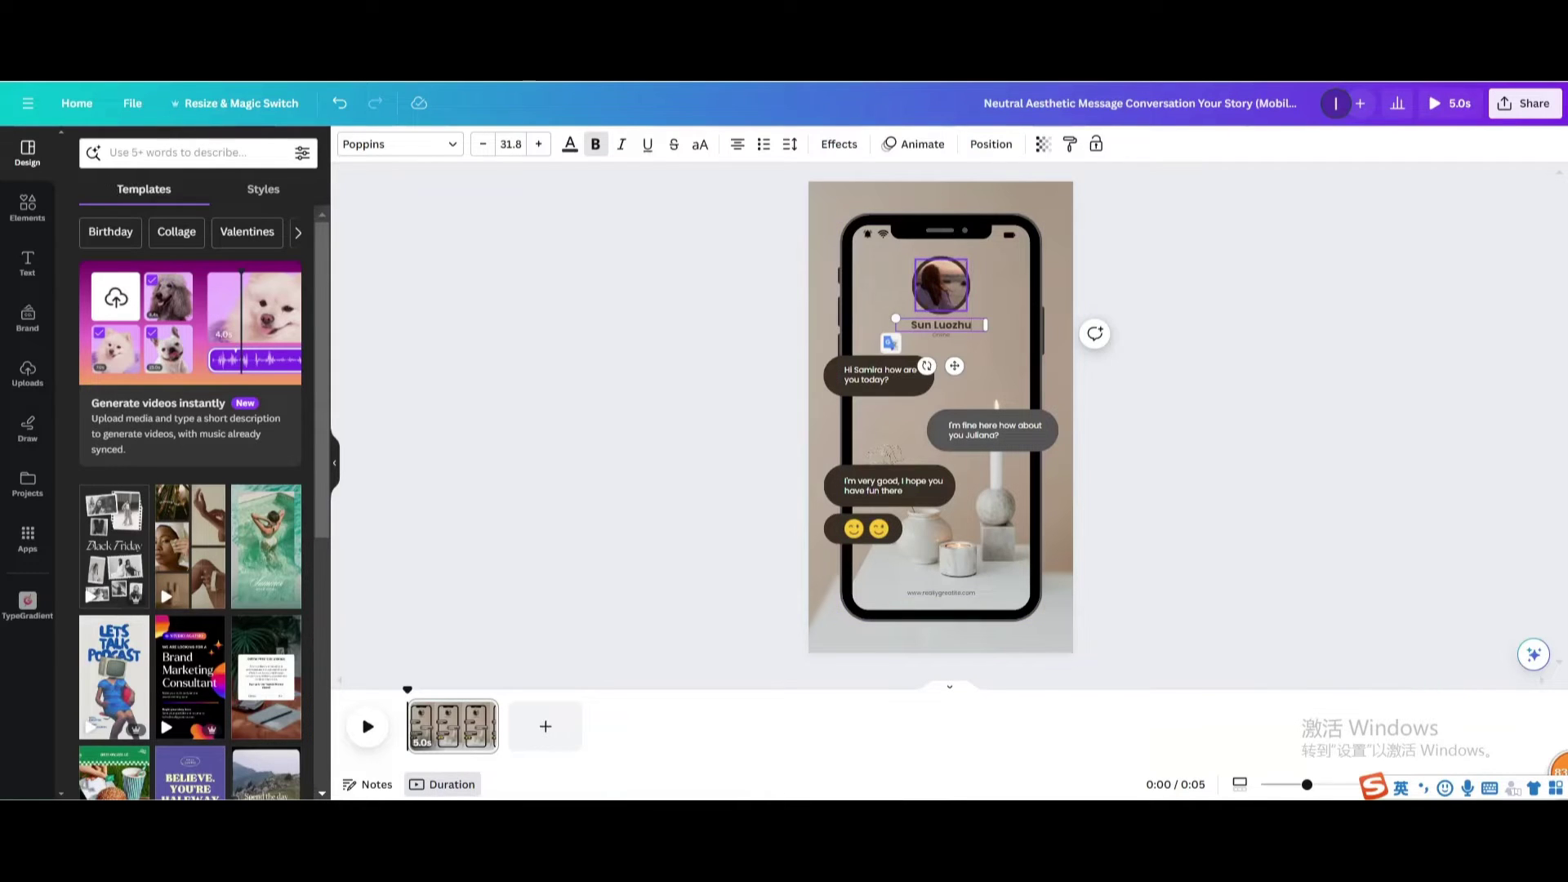
# Delete the old profile photo while keeping its circular frame.
pyautogui.click(940, 282)
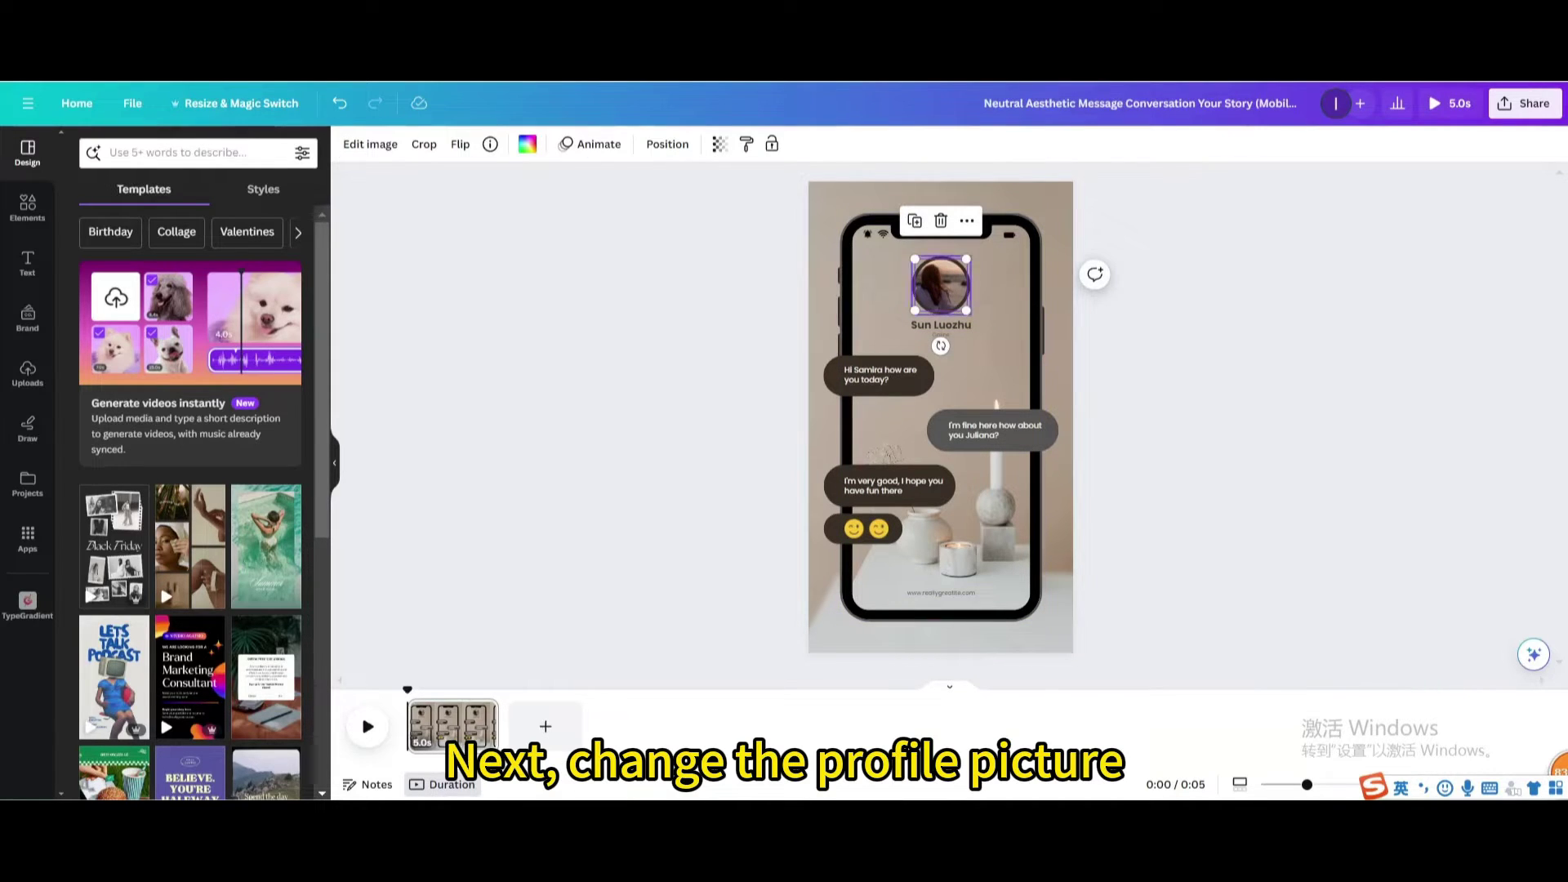
pyautogui.click(940, 220)
pyautogui.click(951, 261)
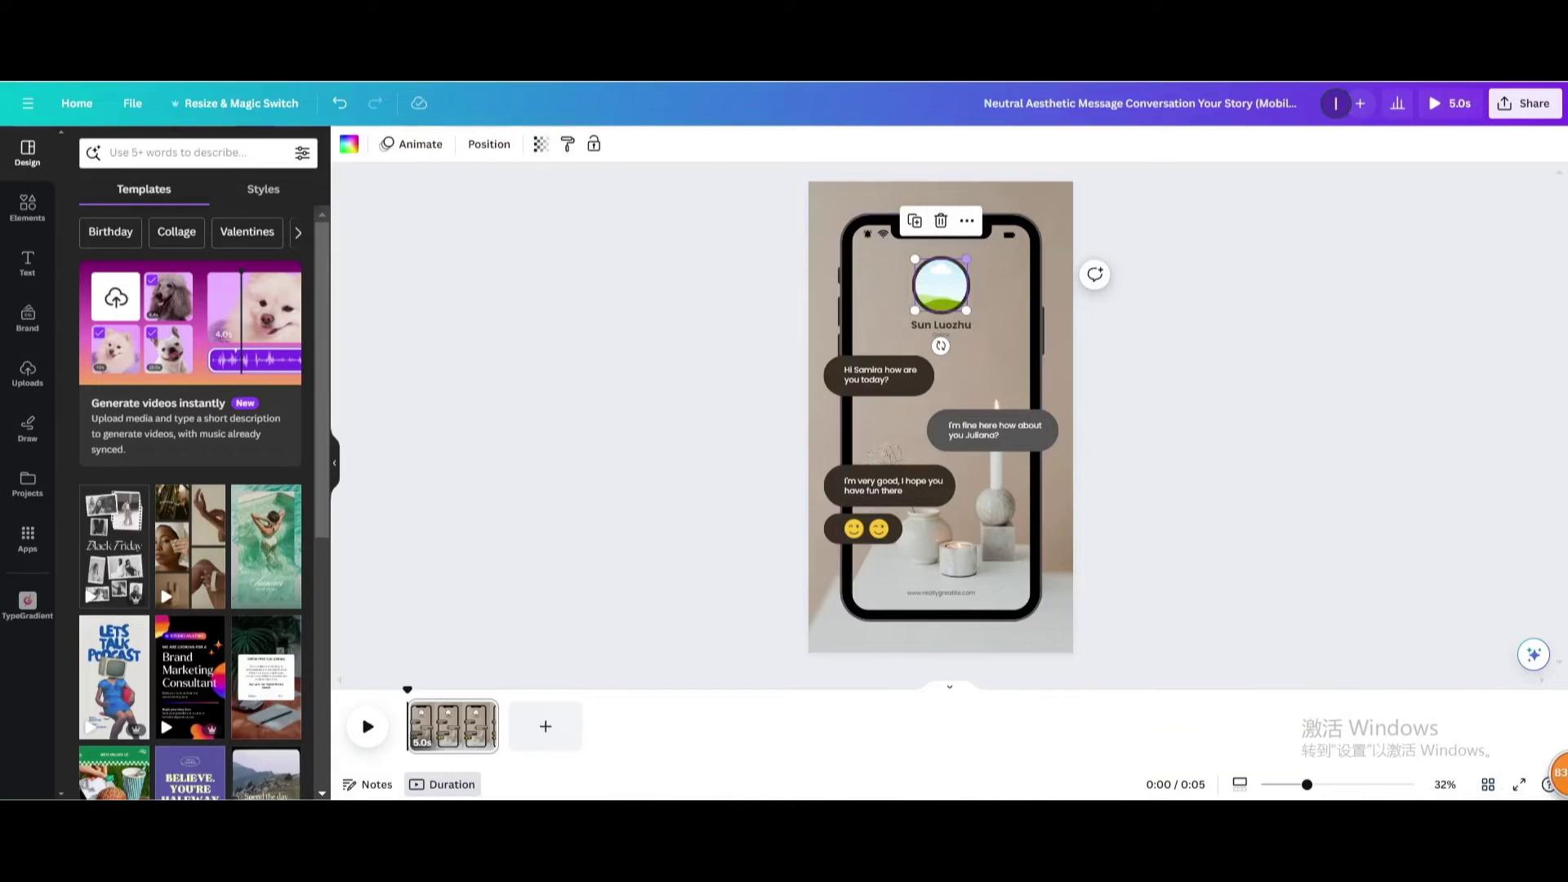
# Drag the smiling man's photo from Elements into the circular frame and adjust its crop.
pyautogui.click(28, 262)
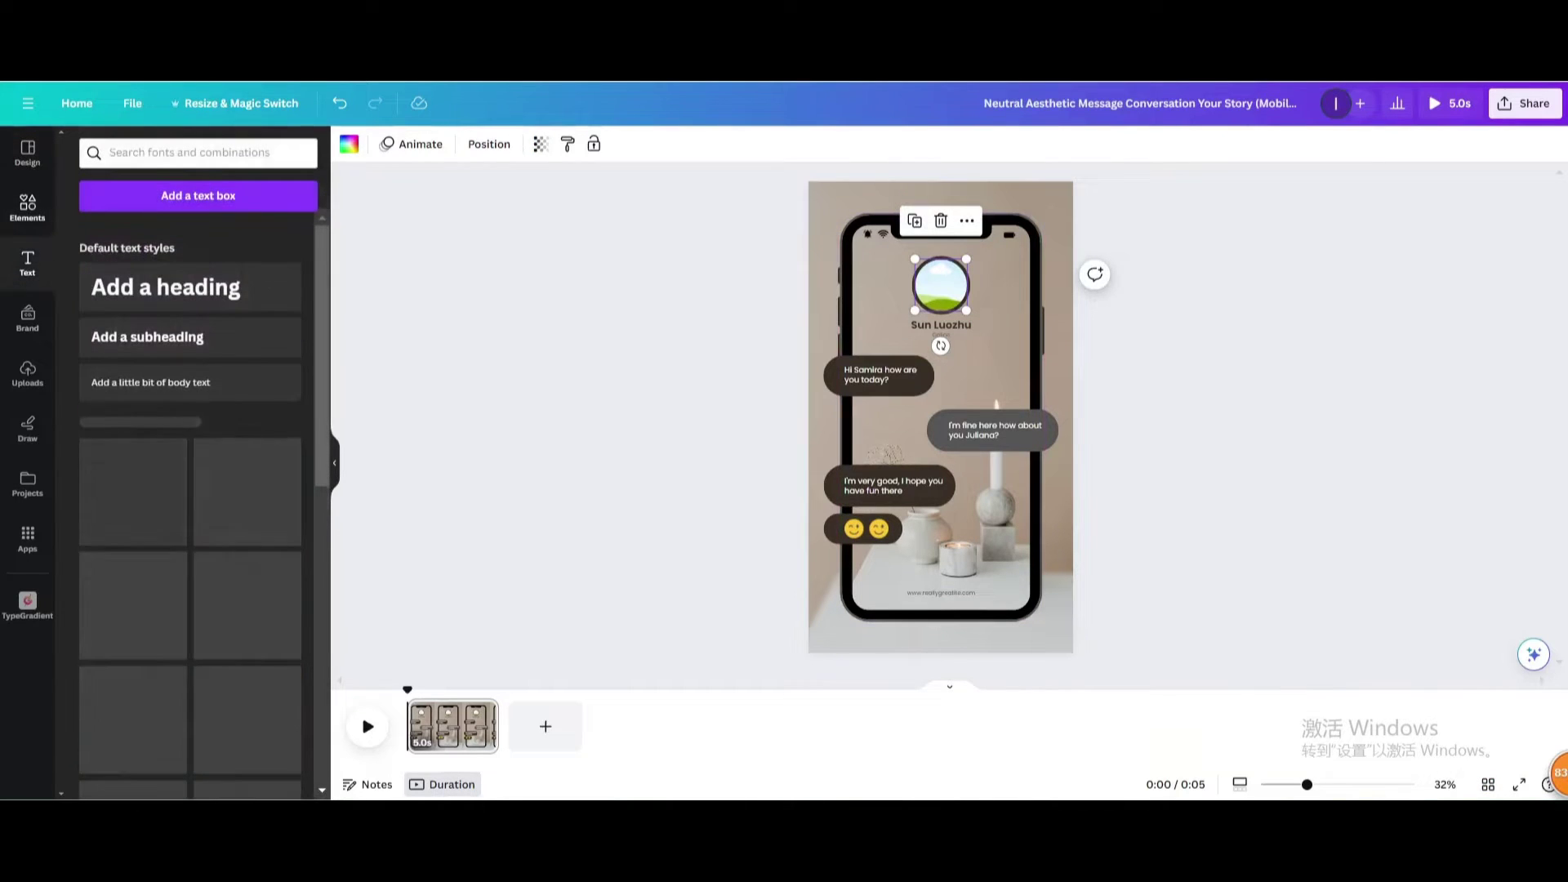
pyautogui.click(27, 207)
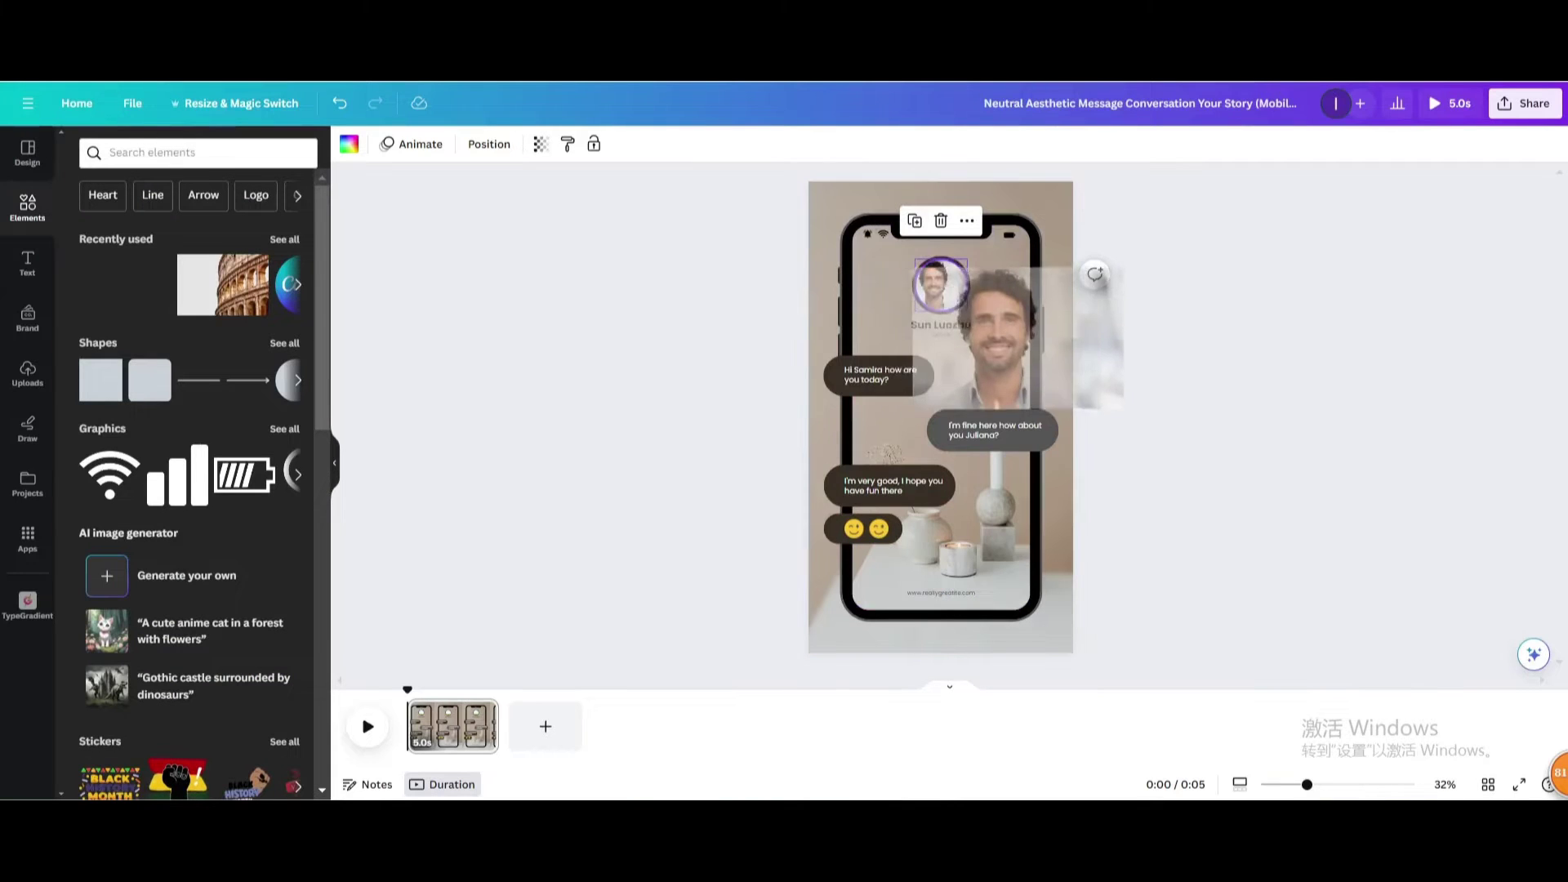
pyautogui.moveTo(124, 283); pyautogui.dragTo(943, 284)
pyautogui.doubleClick(939, 284)
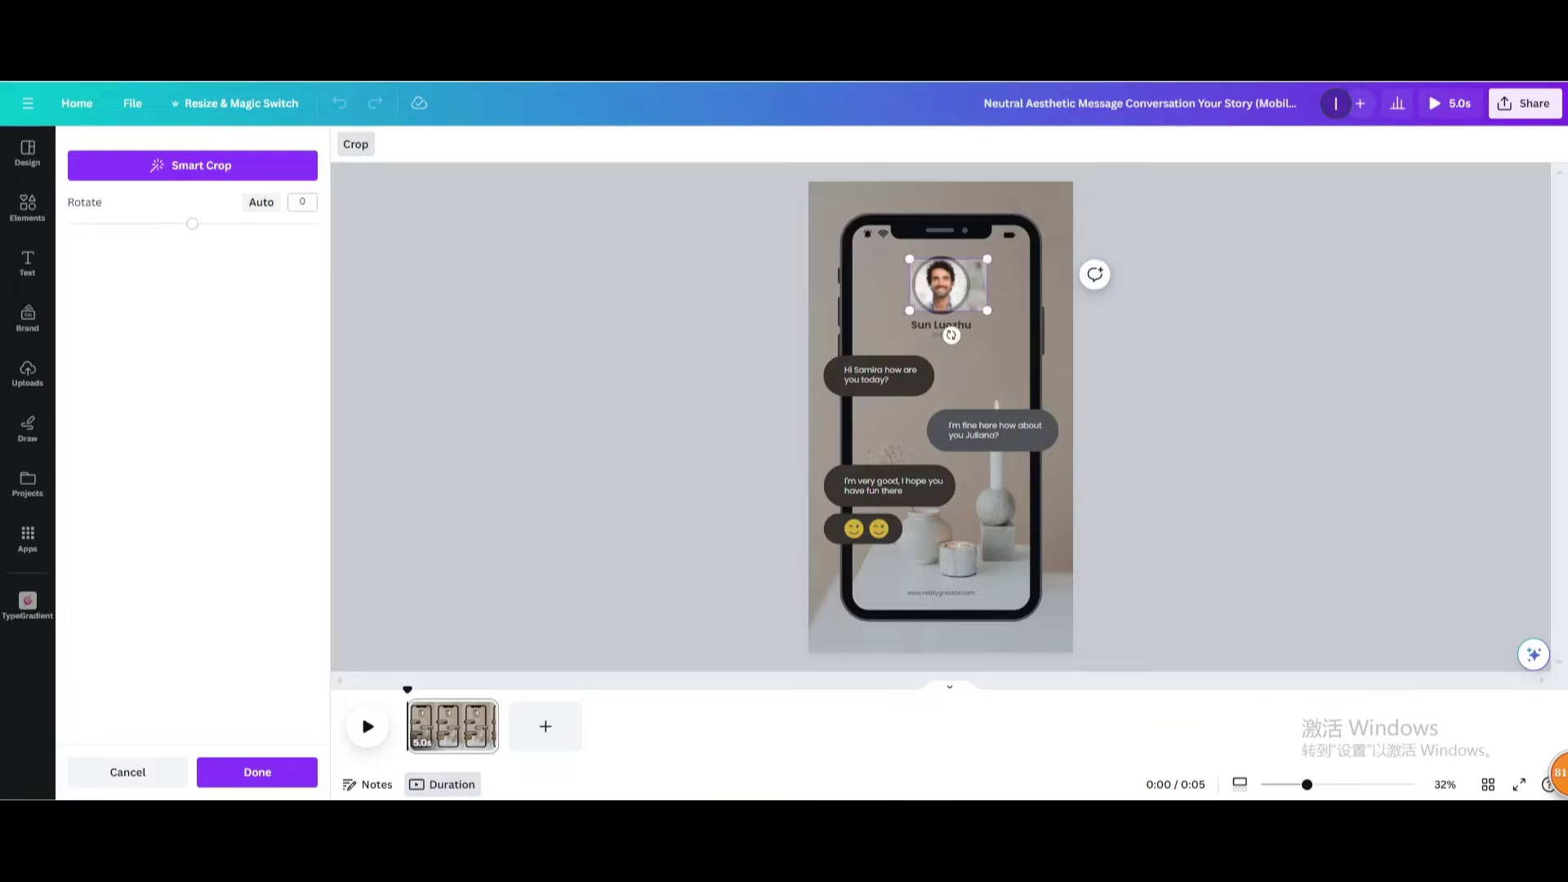
pyautogui.click(941, 592)
pyautogui.doubleClick(941, 592)
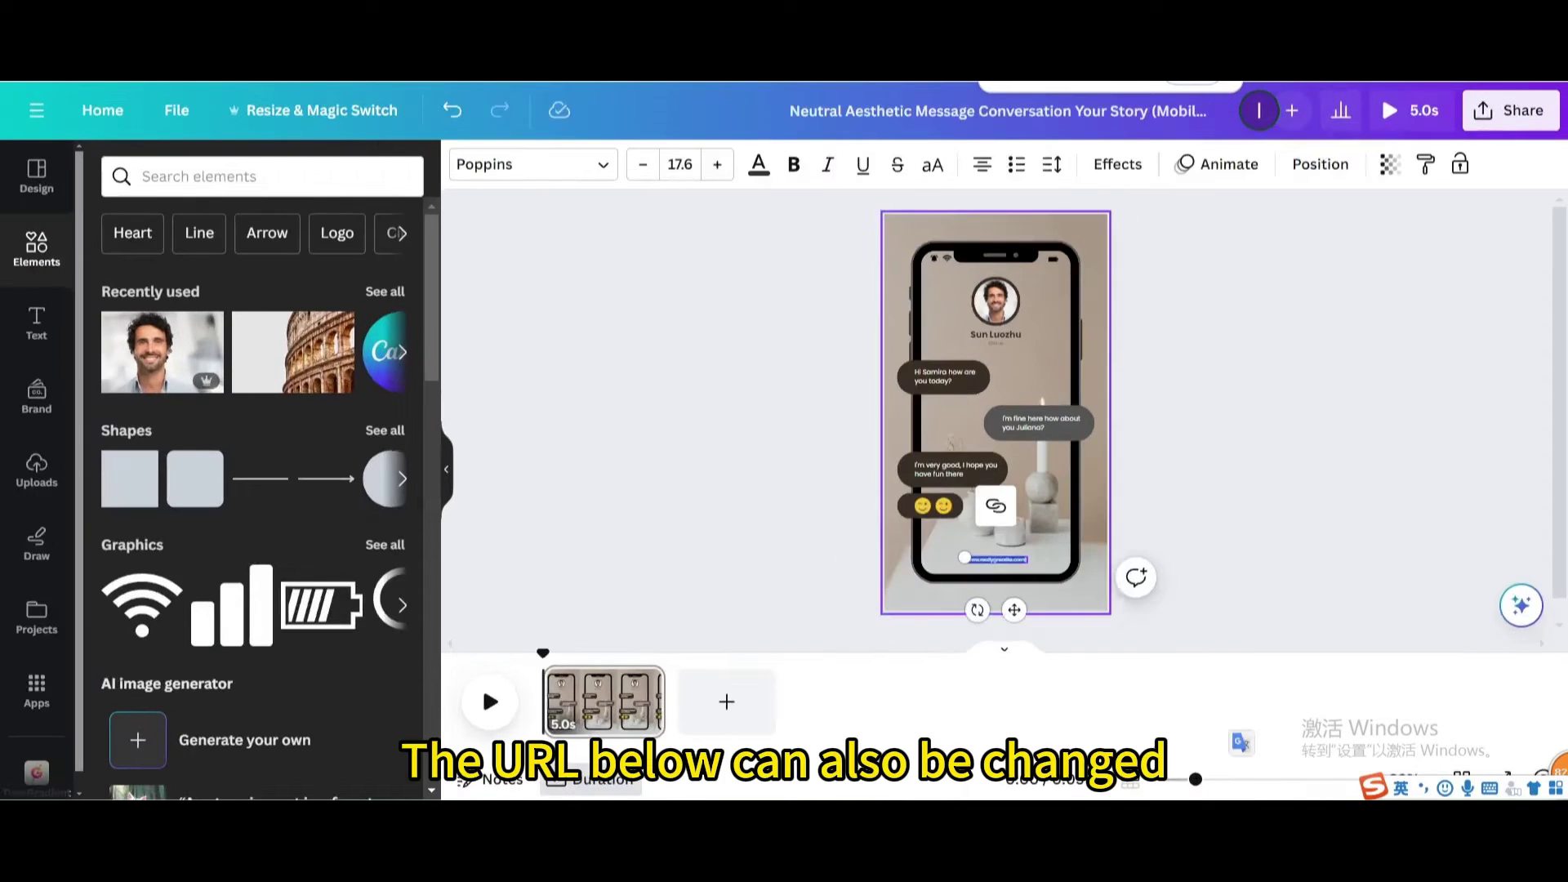
pyautogui.scroll(2, 995, 558)
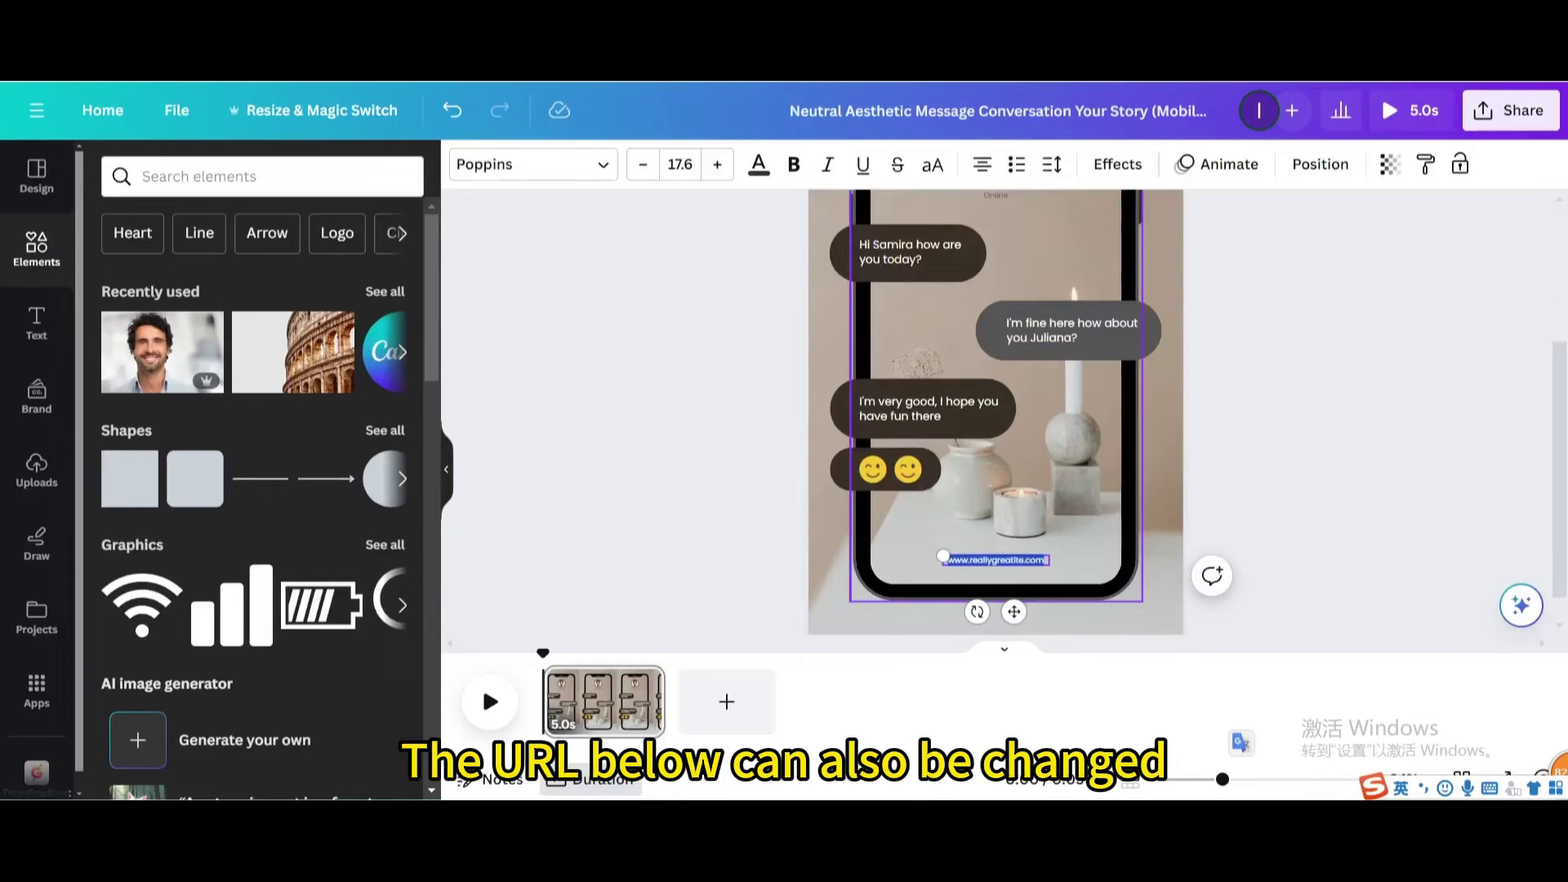
pyautogui.press('Right')
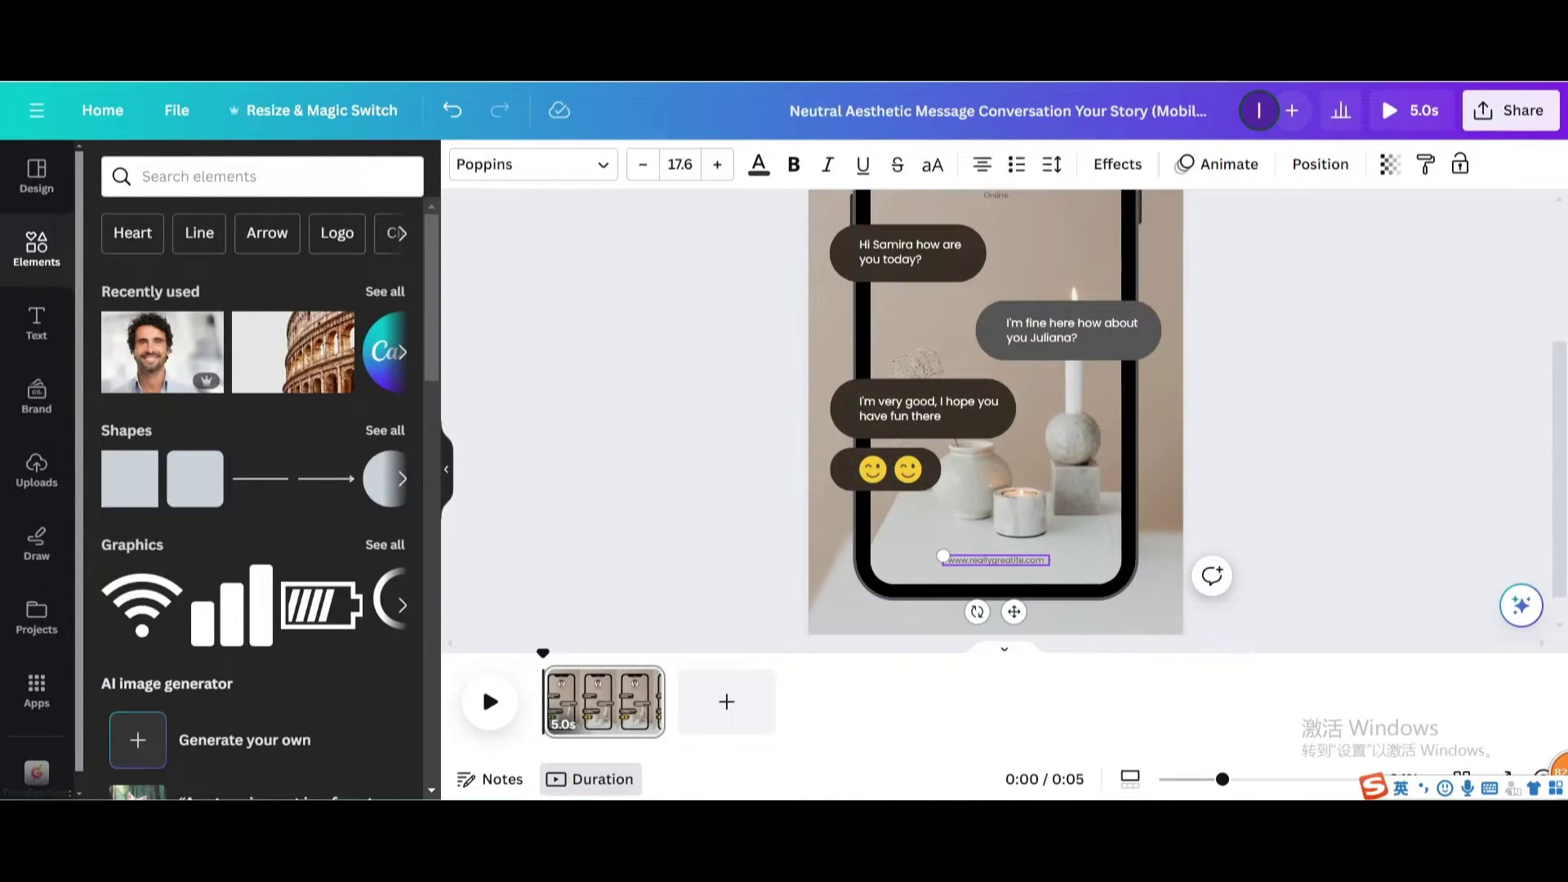
pyautogui.click(993, 502)
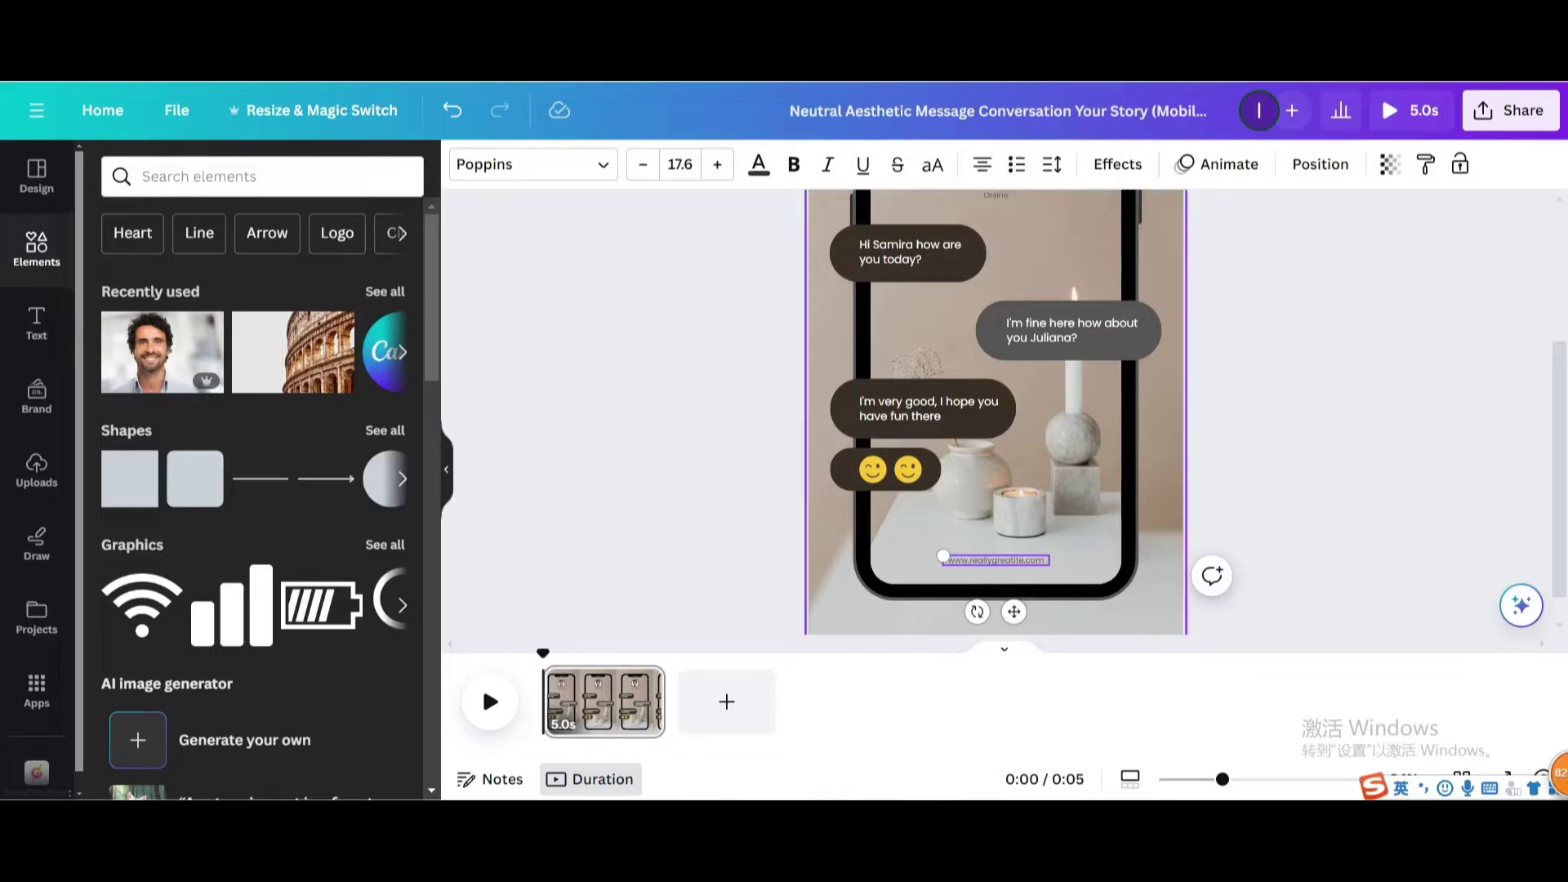
pyautogui.scroll(-2, 995, 413)
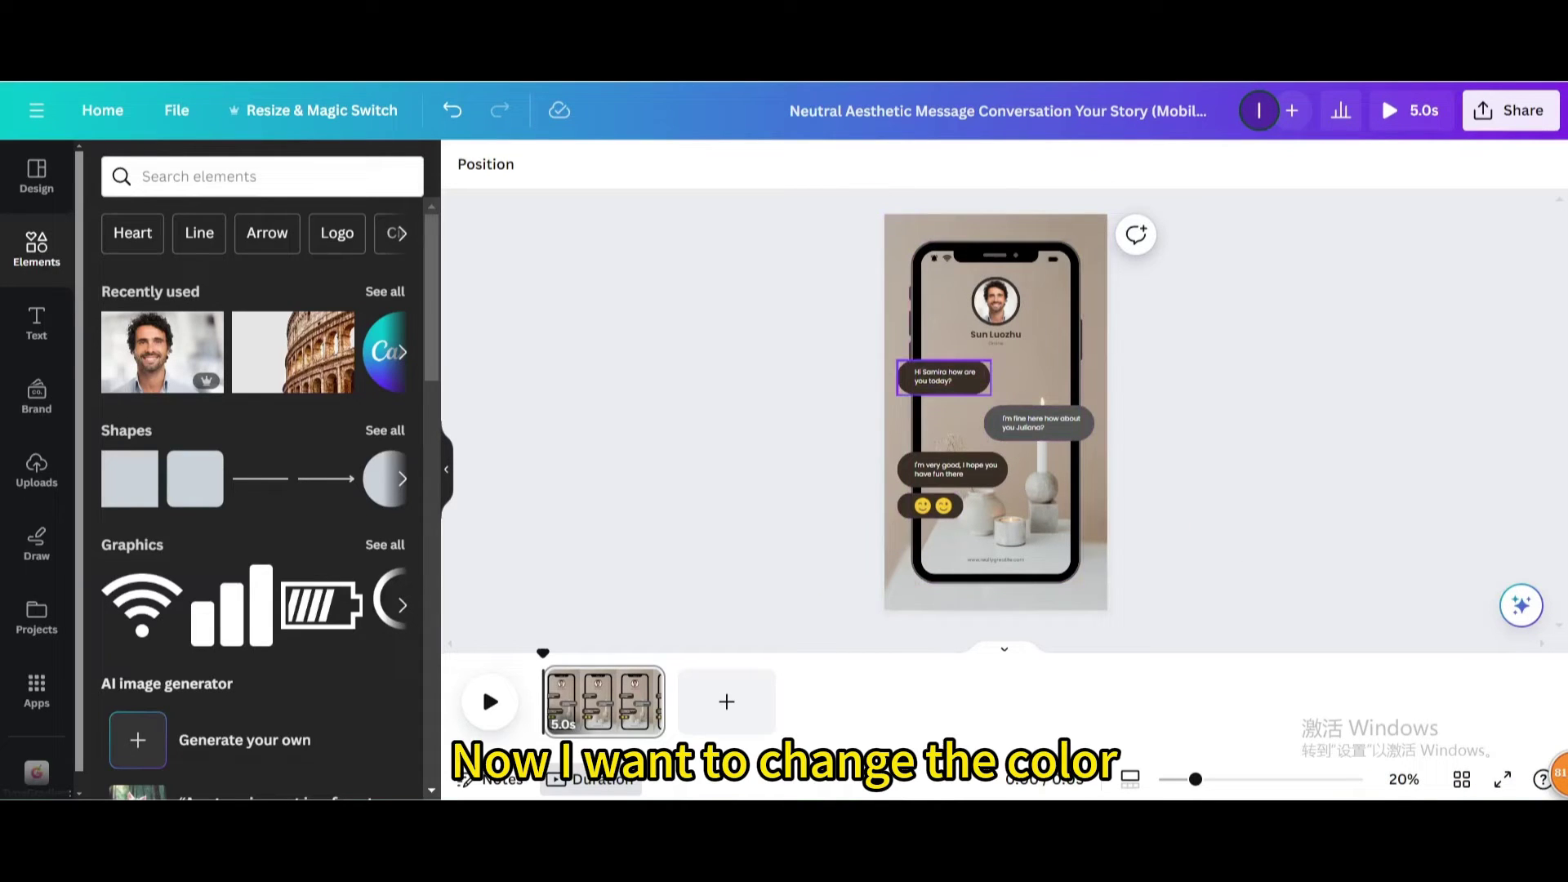
# Make all the left-side message bubbles turquoise.
pyautogui.click(944, 377)
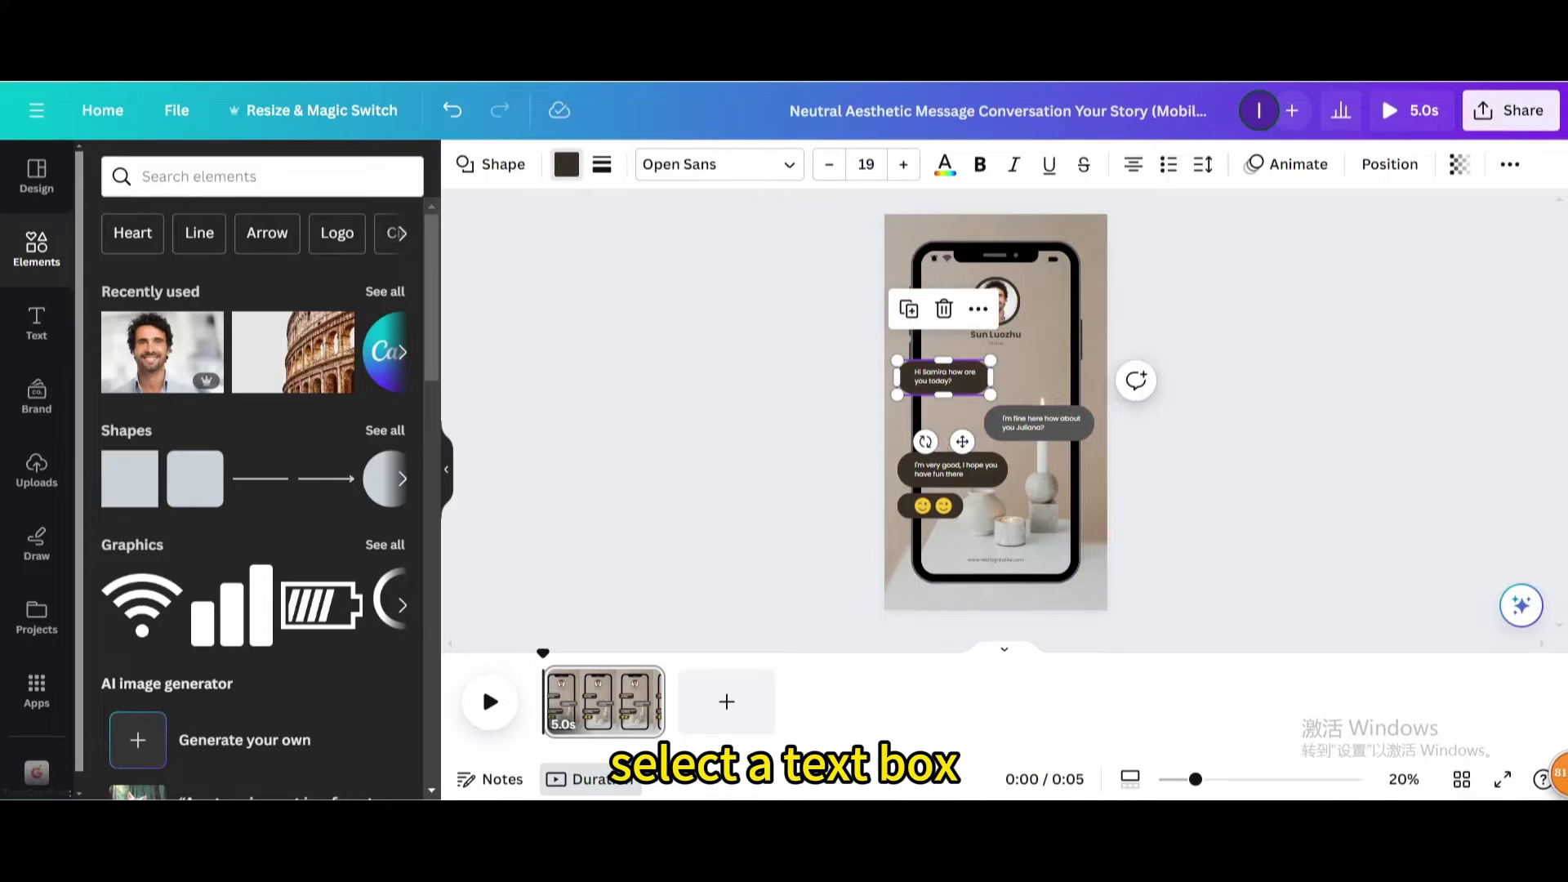
pyautogui.click(566, 165)
pyautogui.scroll(-1, 335, 516)
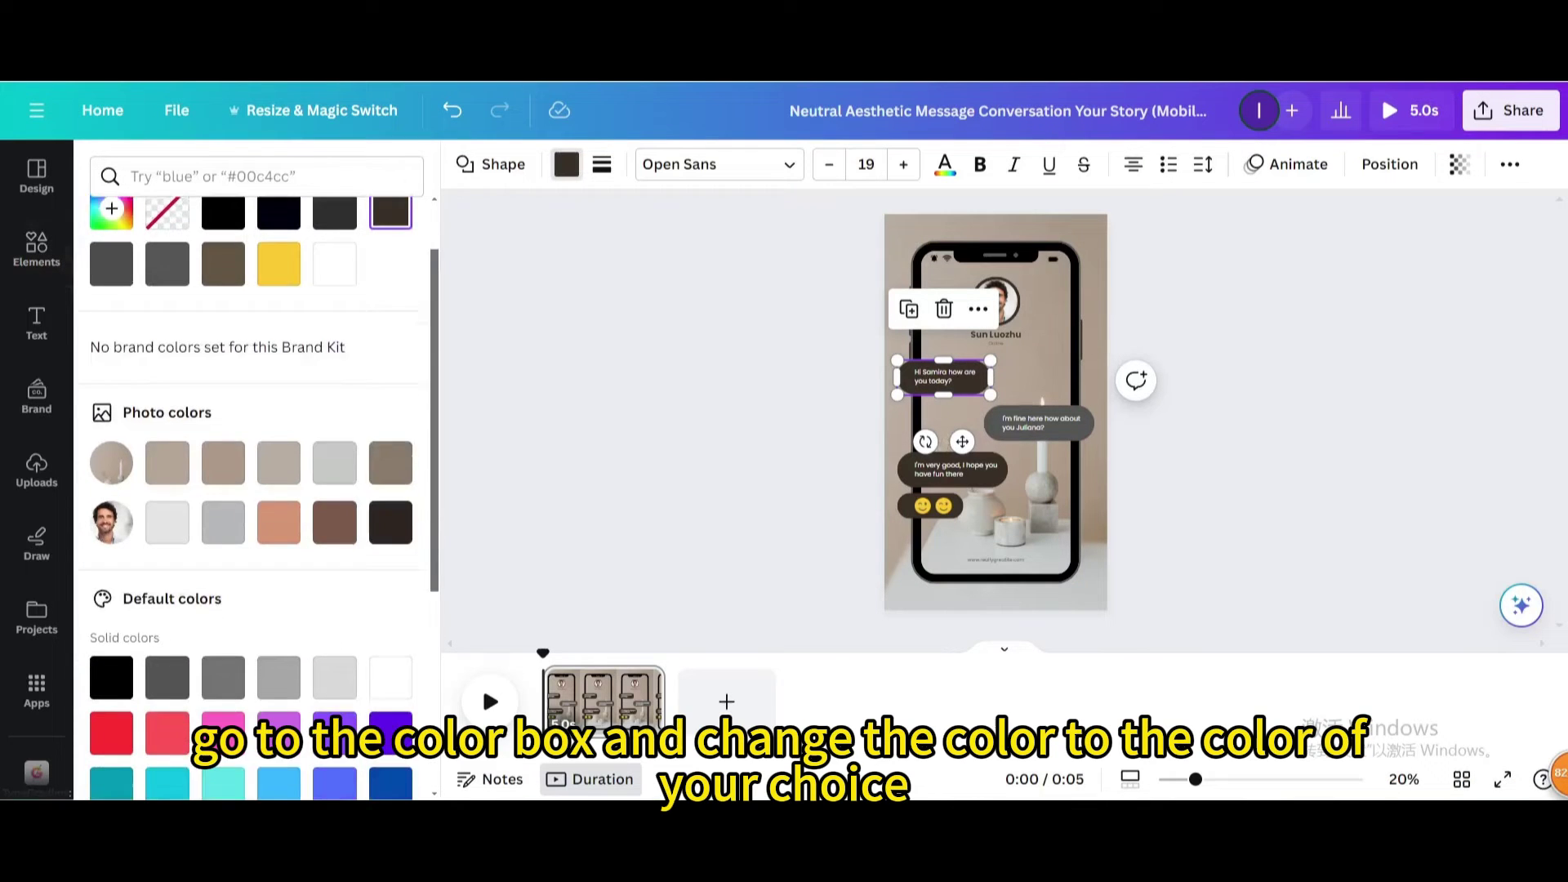
pyautogui.scroll(-3, 334, 515)
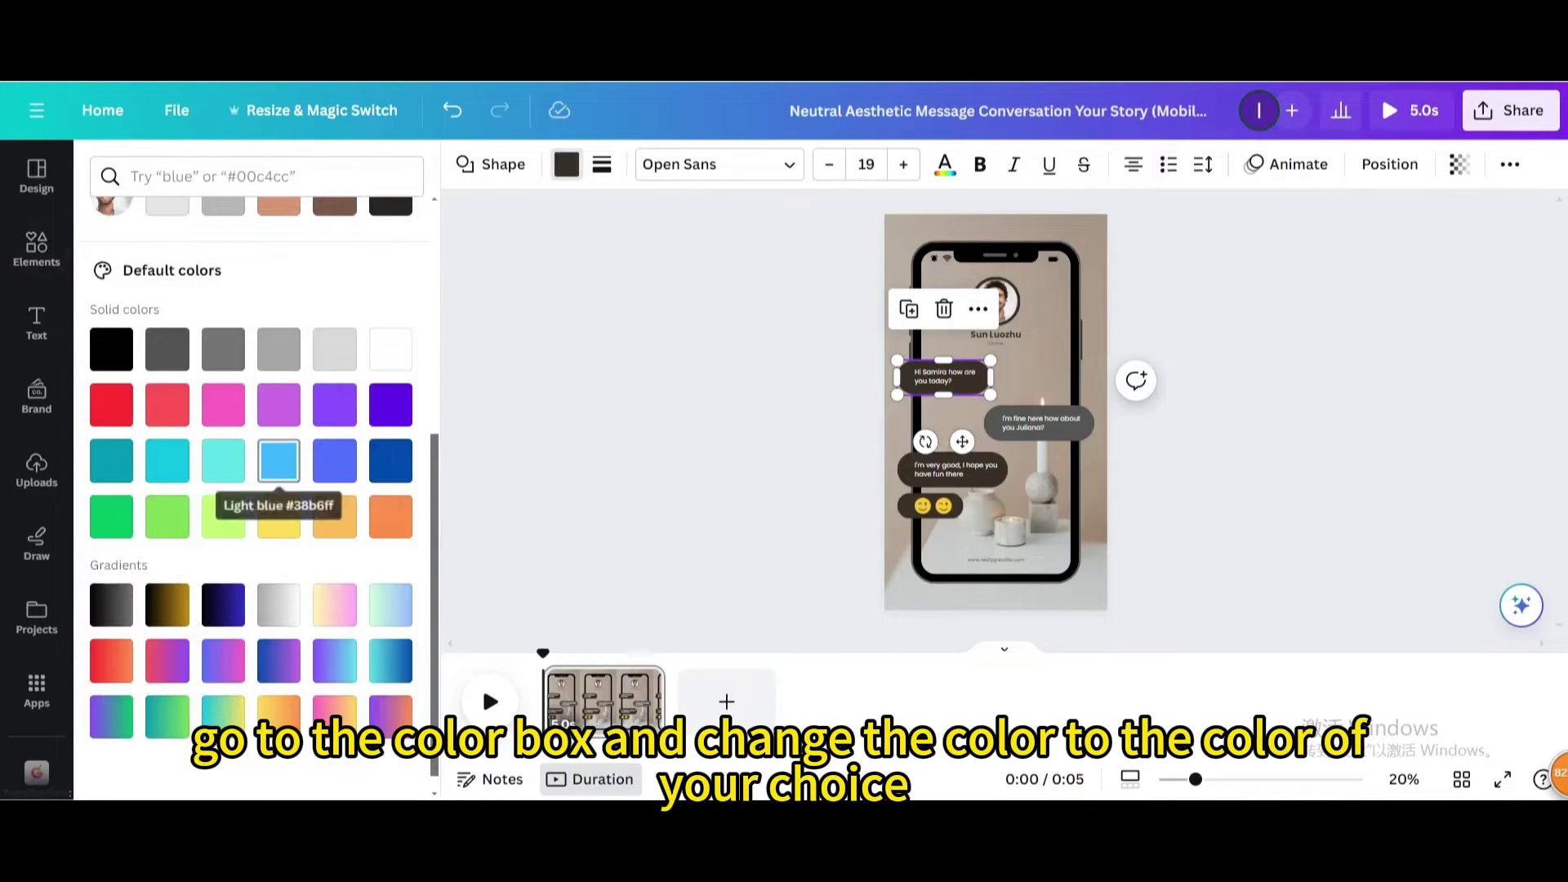
pyautogui.click(223, 460)
pyautogui.click(200, 762)
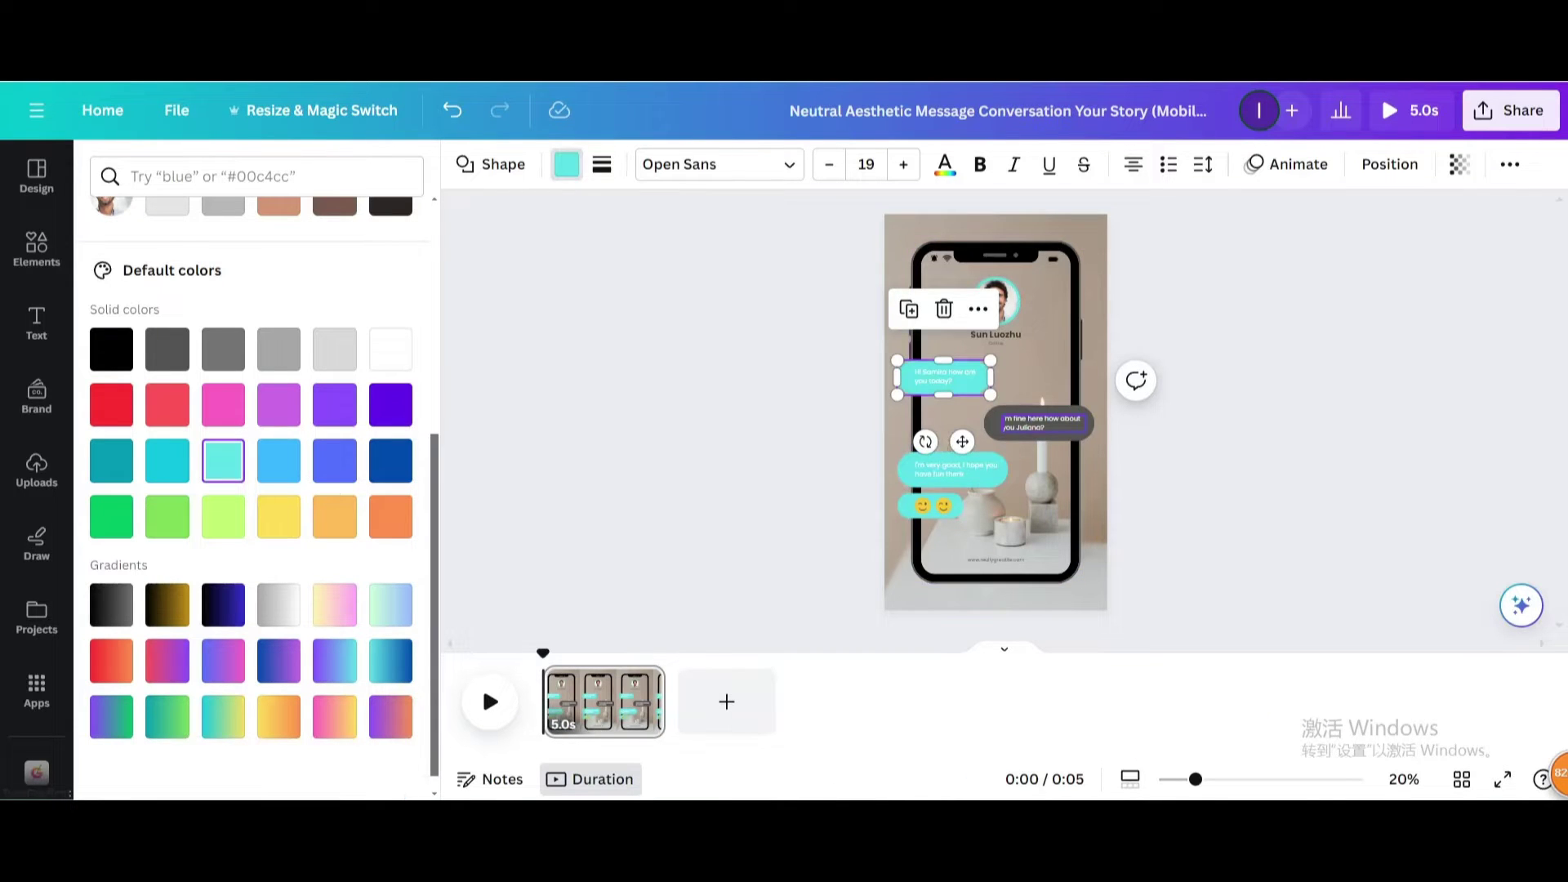
# Make the right-side reply bubble lime green.
pyautogui.click(1040, 423)
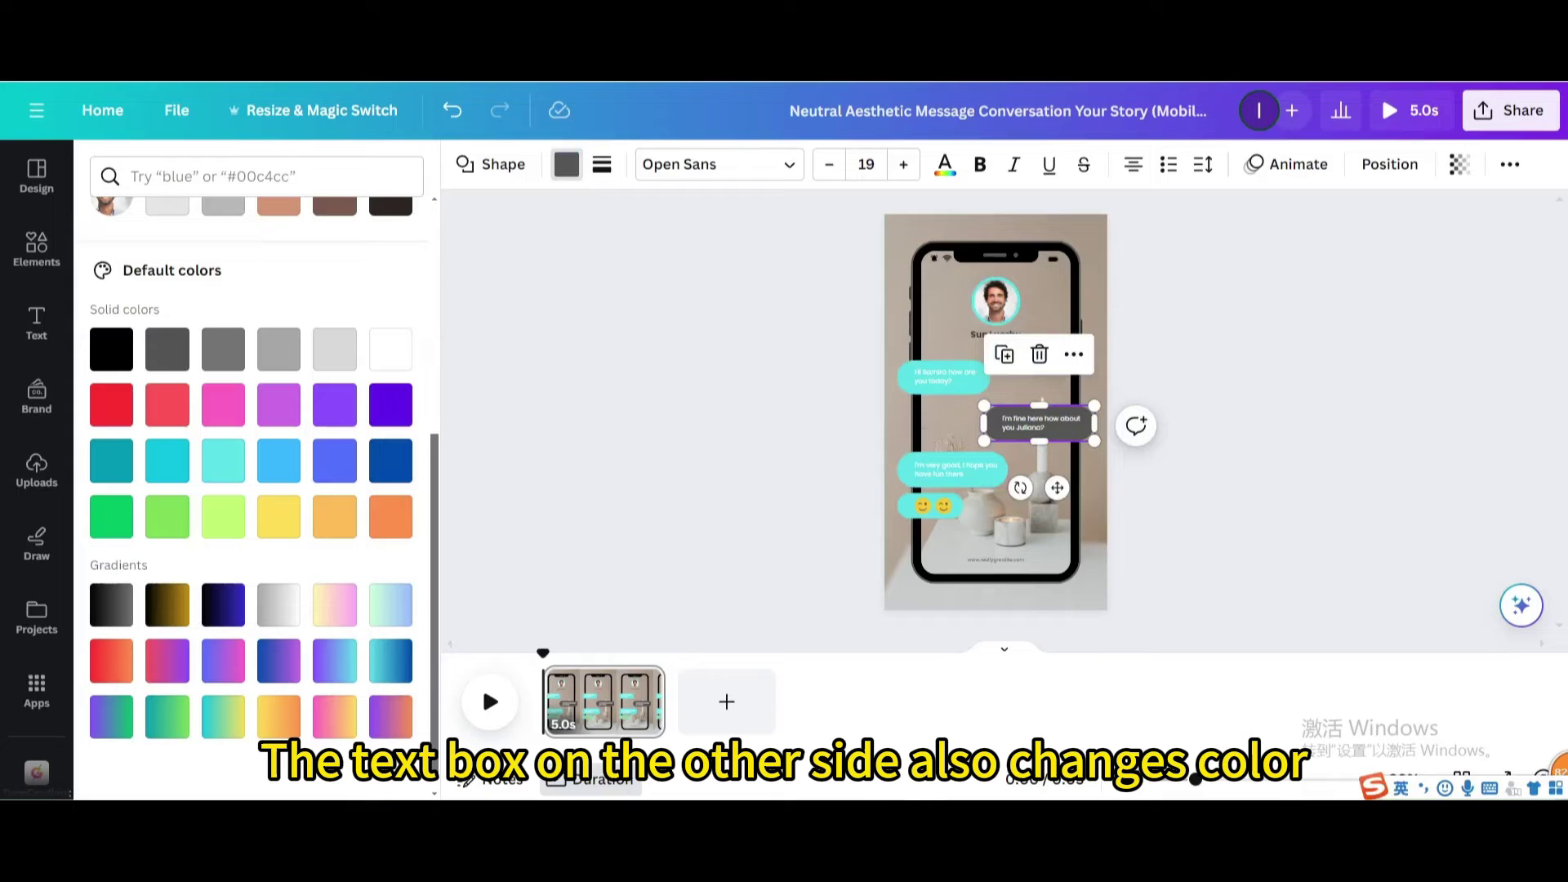
pyautogui.click(224, 516)
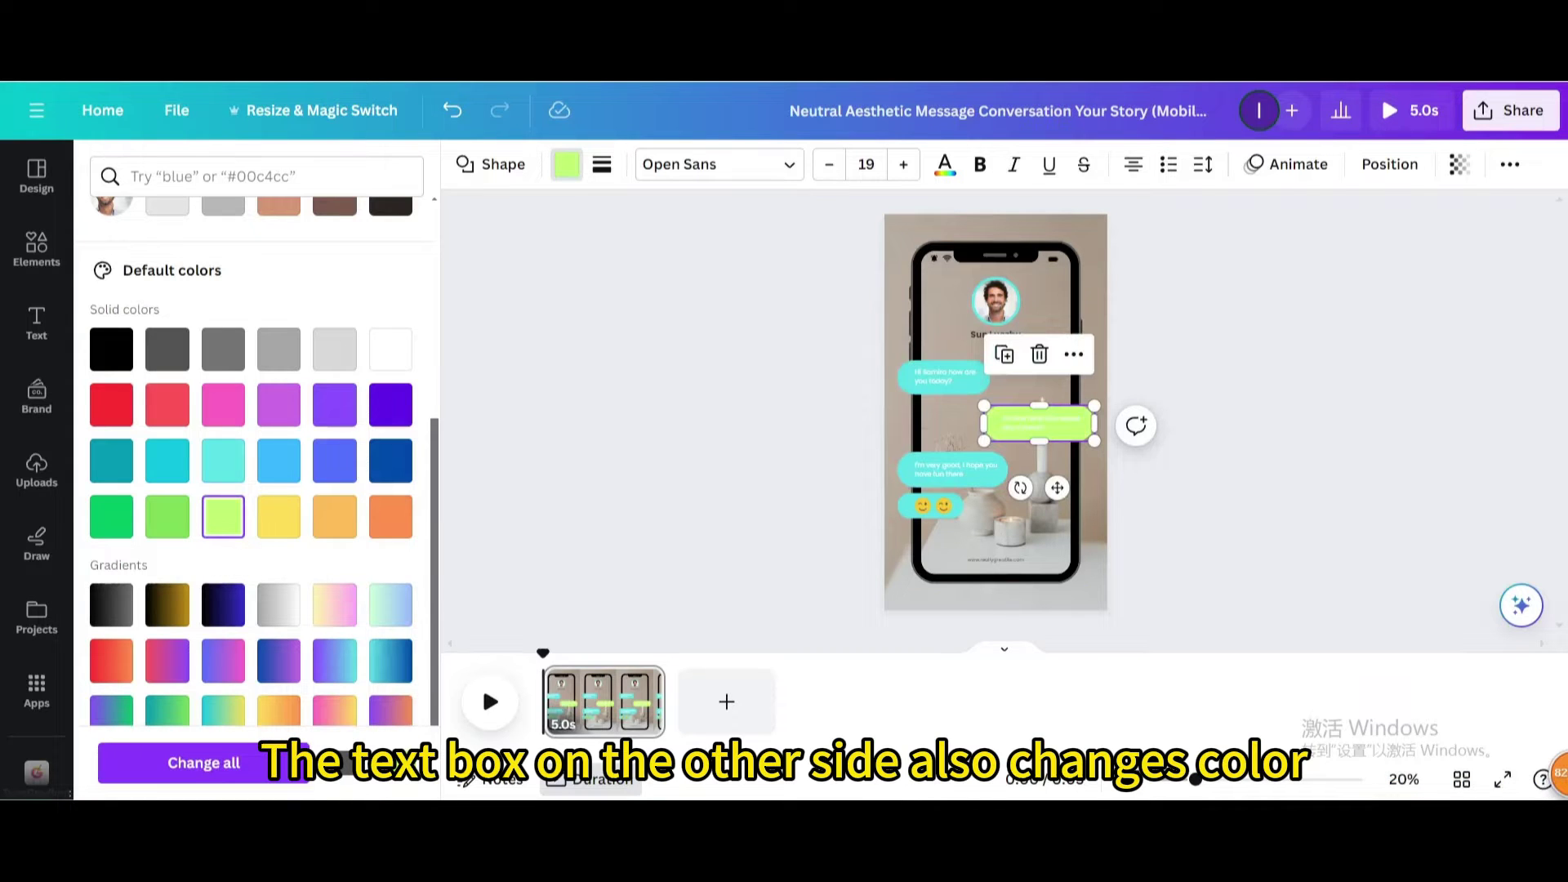
pyautogui.click(36, 249)
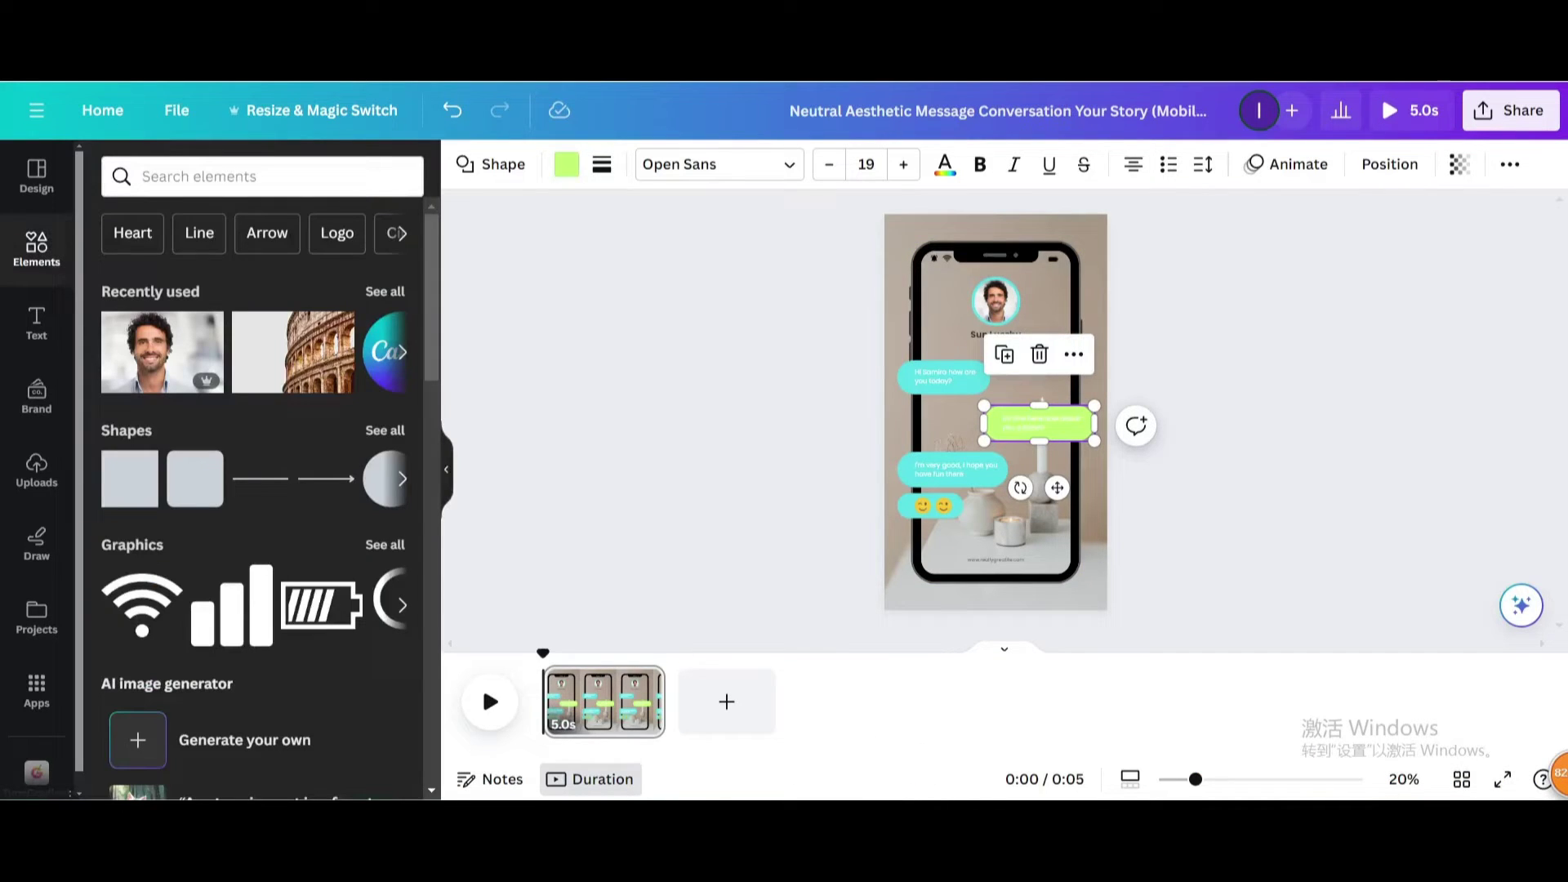
pyautogui.press('Escape')
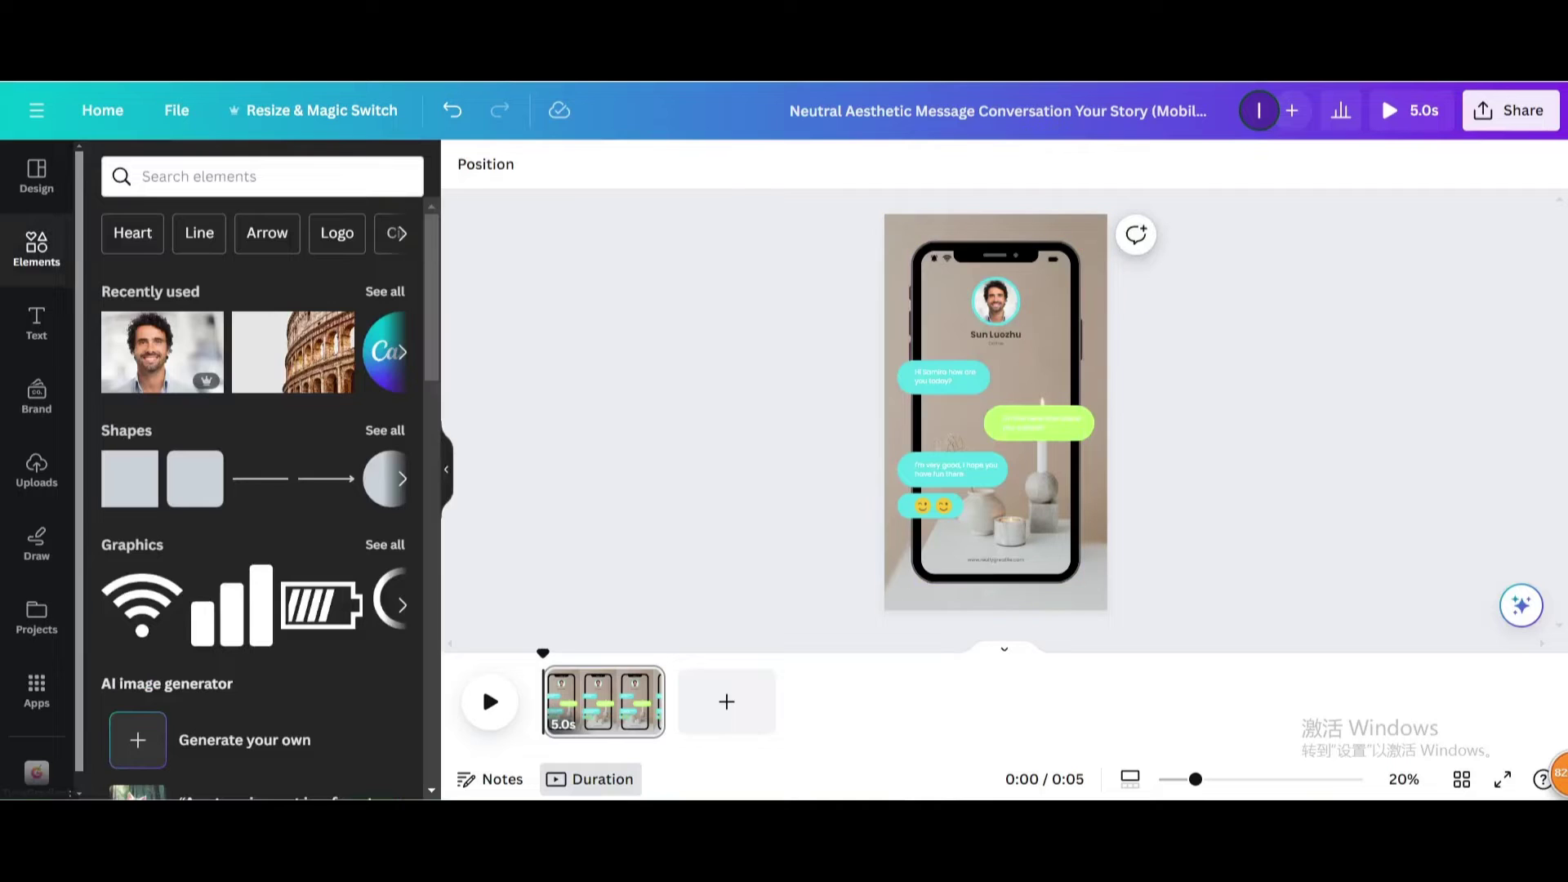
# Duplicate the 5-second conversation page into a second page, then return to page 1.
pyautogui.rightClick(644, 685)
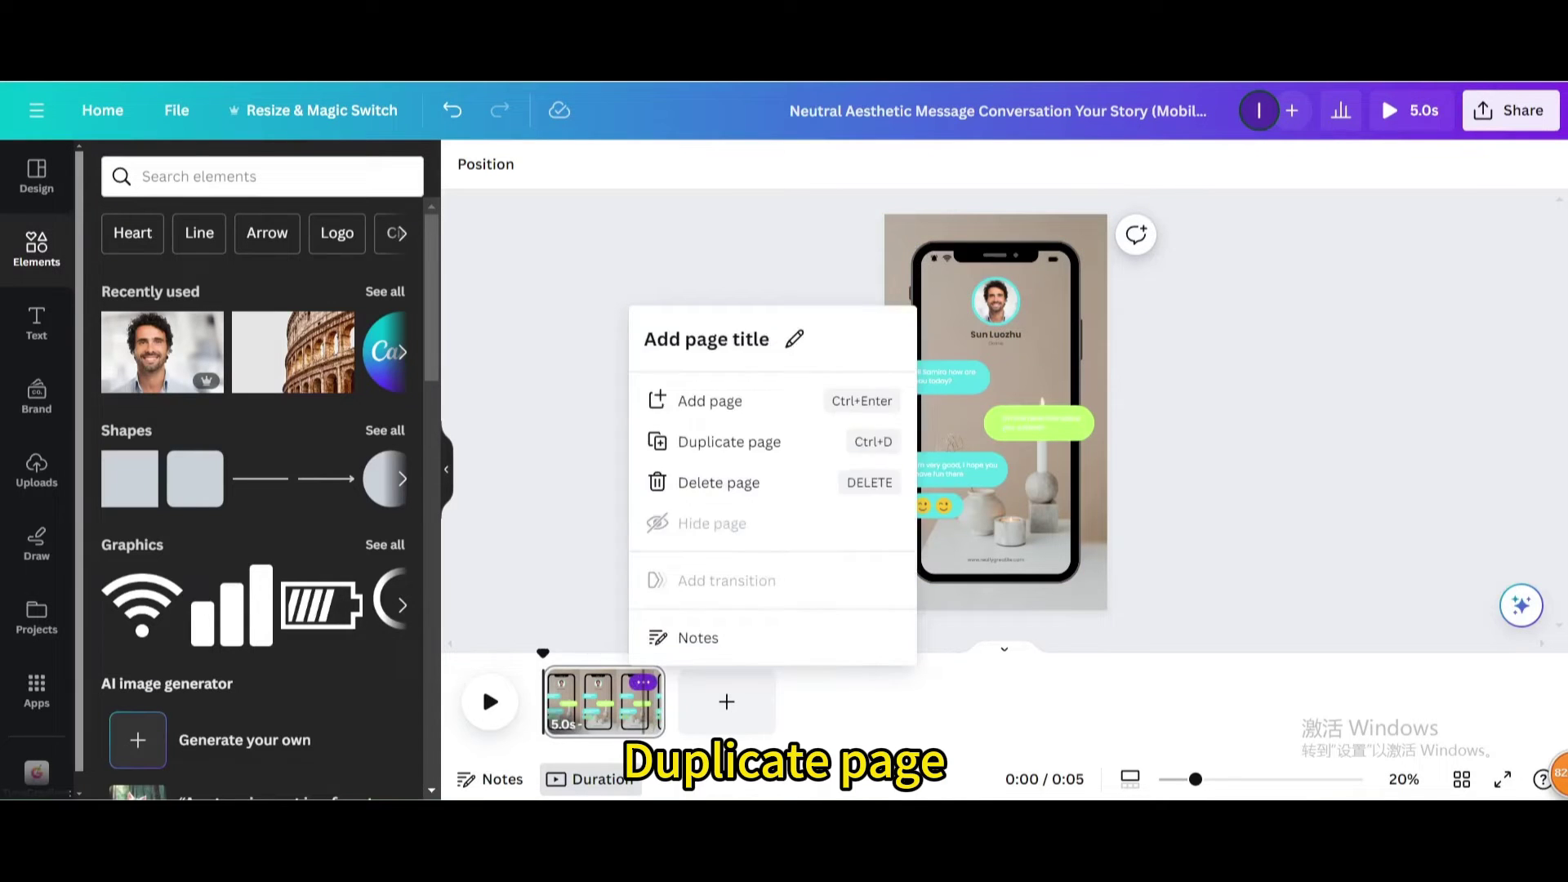
pyautogui.click(729, 359)
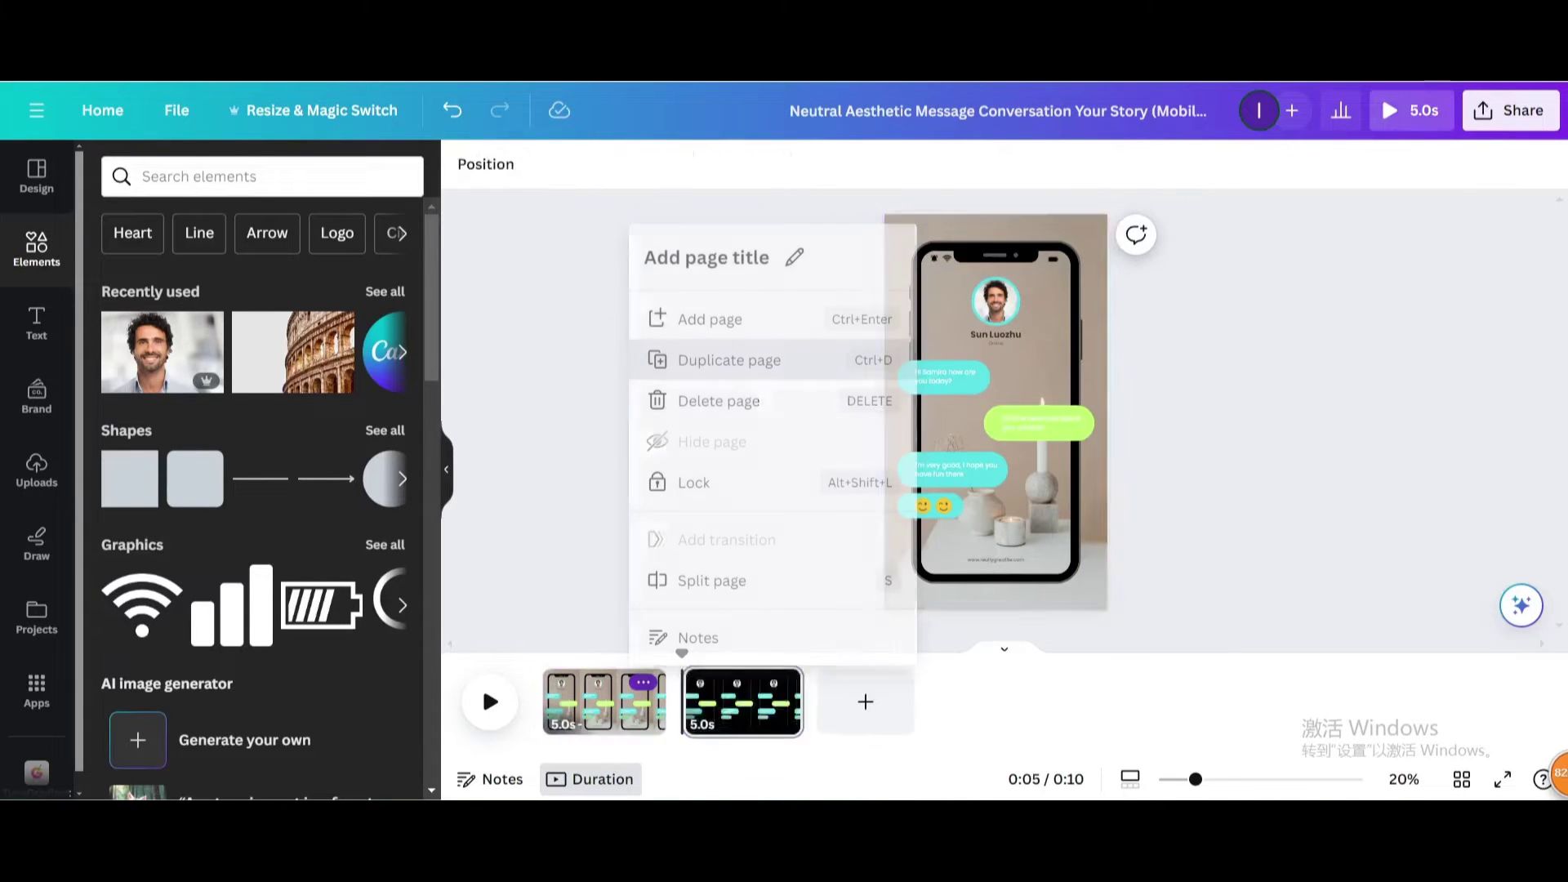
pyautogui.click(583, 702)
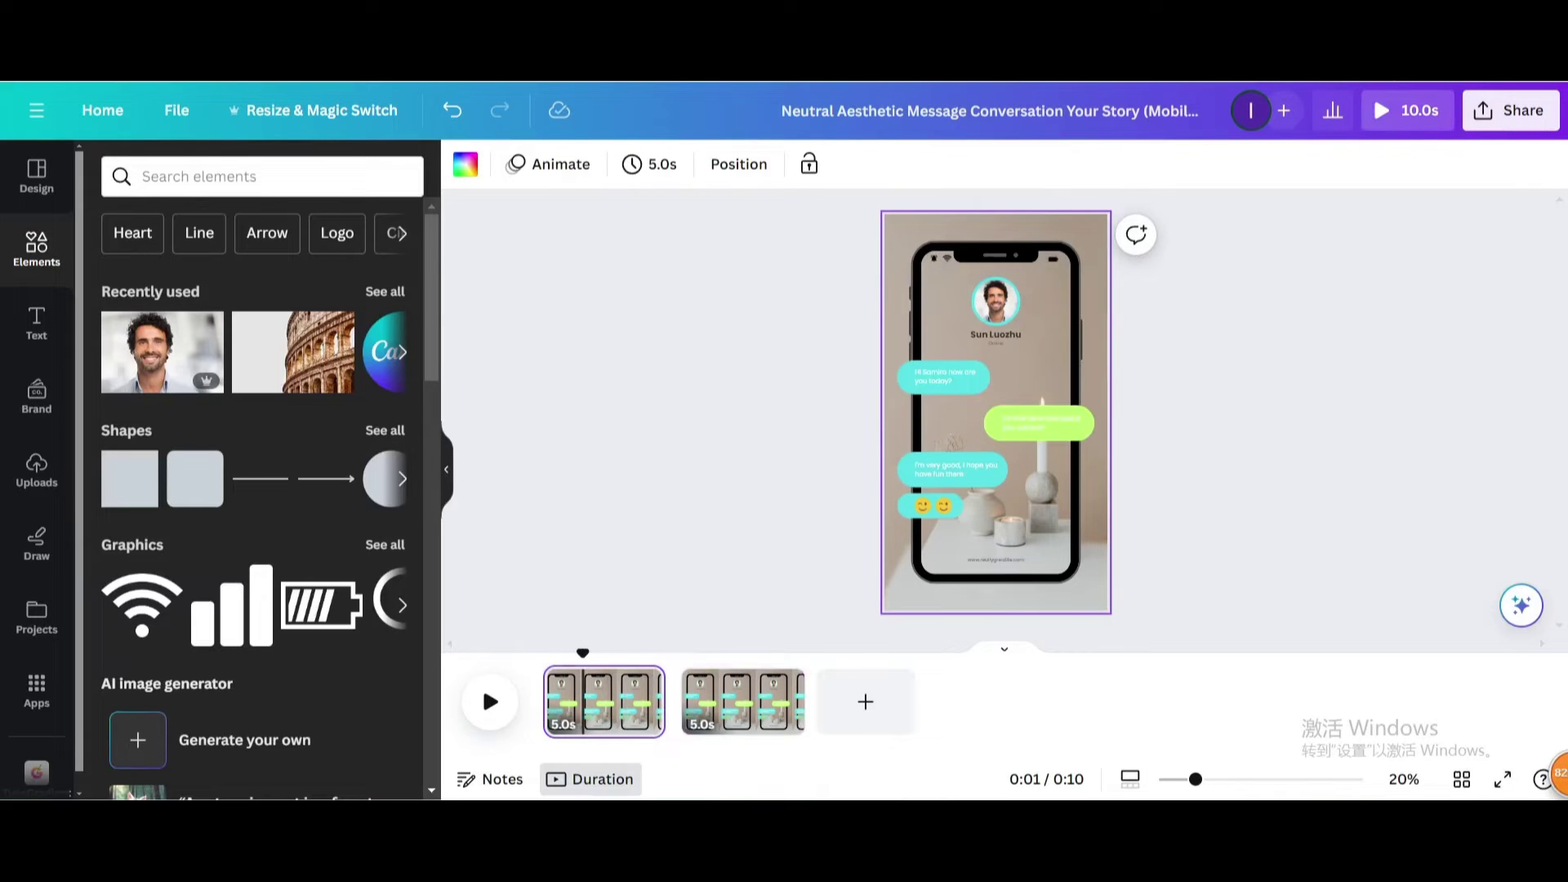
pyautogui.moveTo(1196, 779); pyautogui.dragTo(1213, 779)
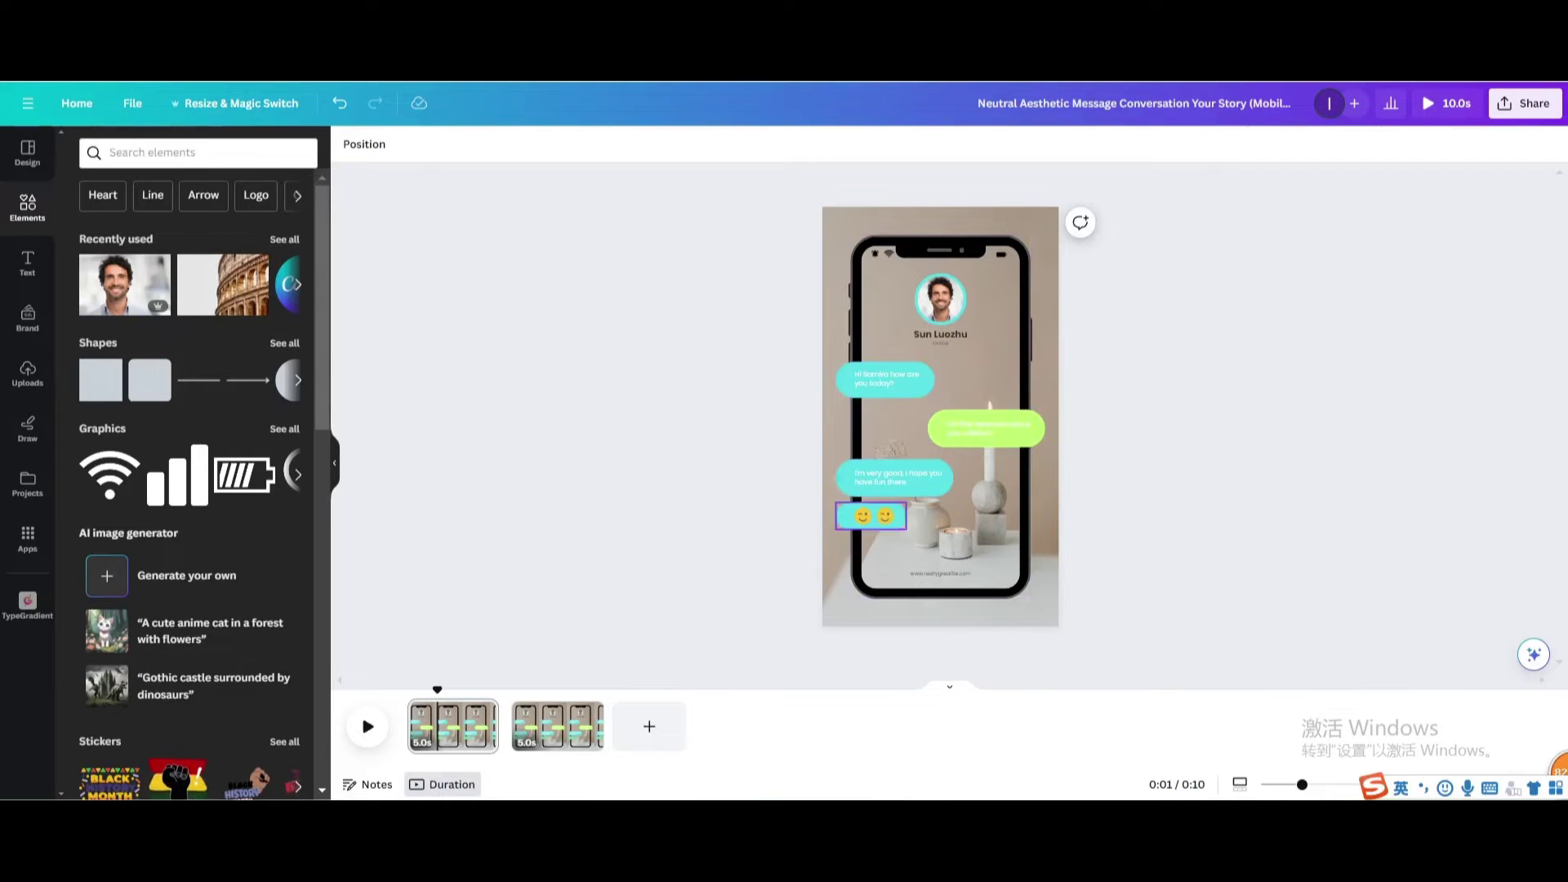
# On page 1, delete the emoji, 'I'm very good' and green bubbles, then lower 'Hi Samira'.
pyautogui.click(864, 516)
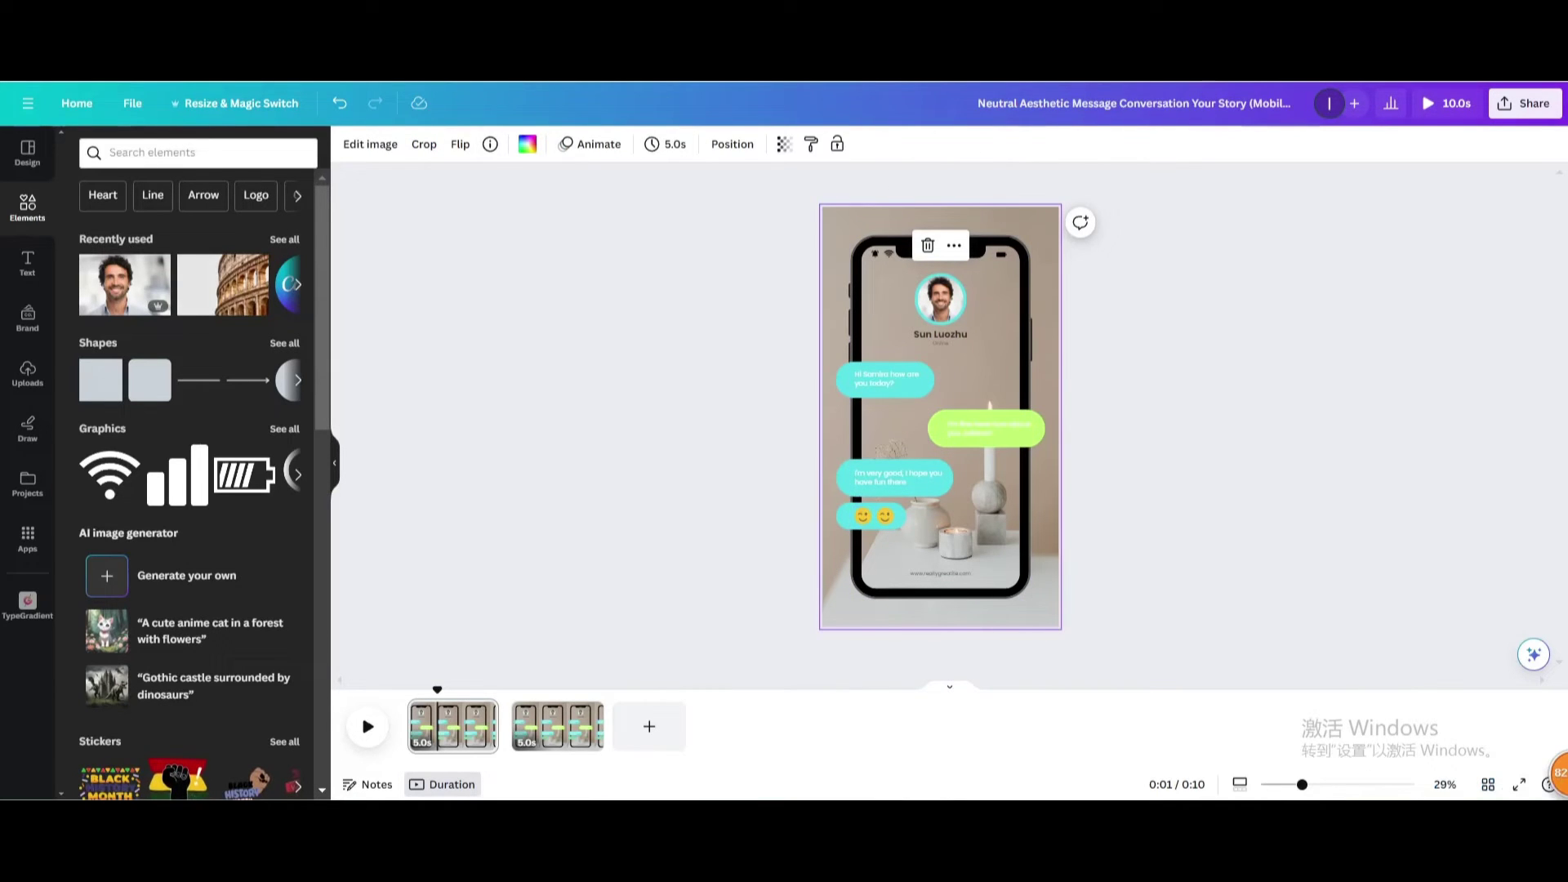
pyautogui.press('Escape')
pyautogui.hotkey('ctrl', '+')
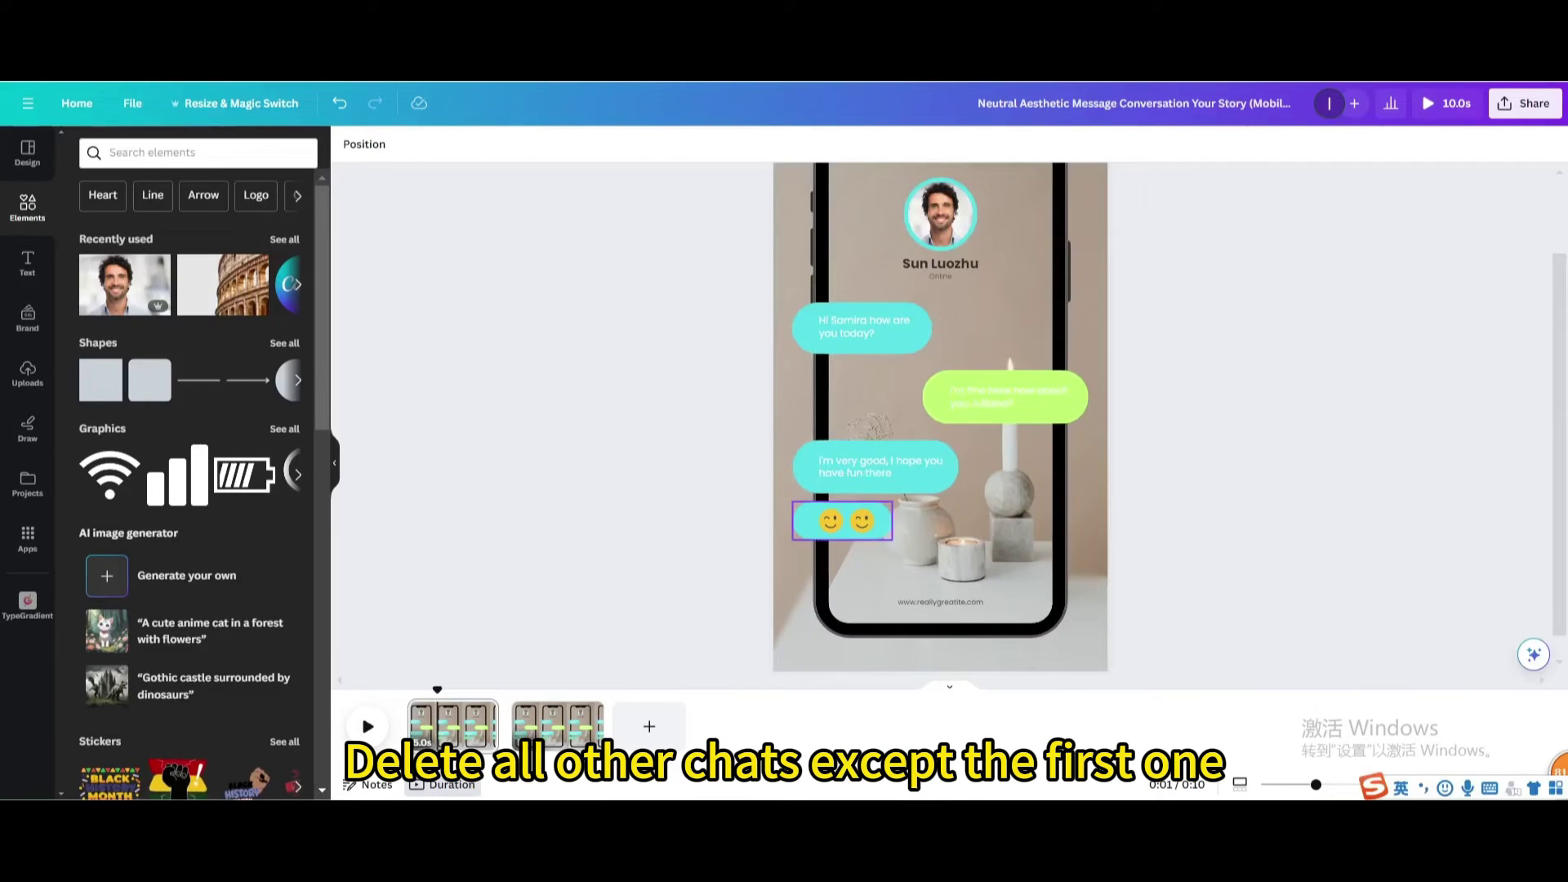
pyautogui.click(831, 520)
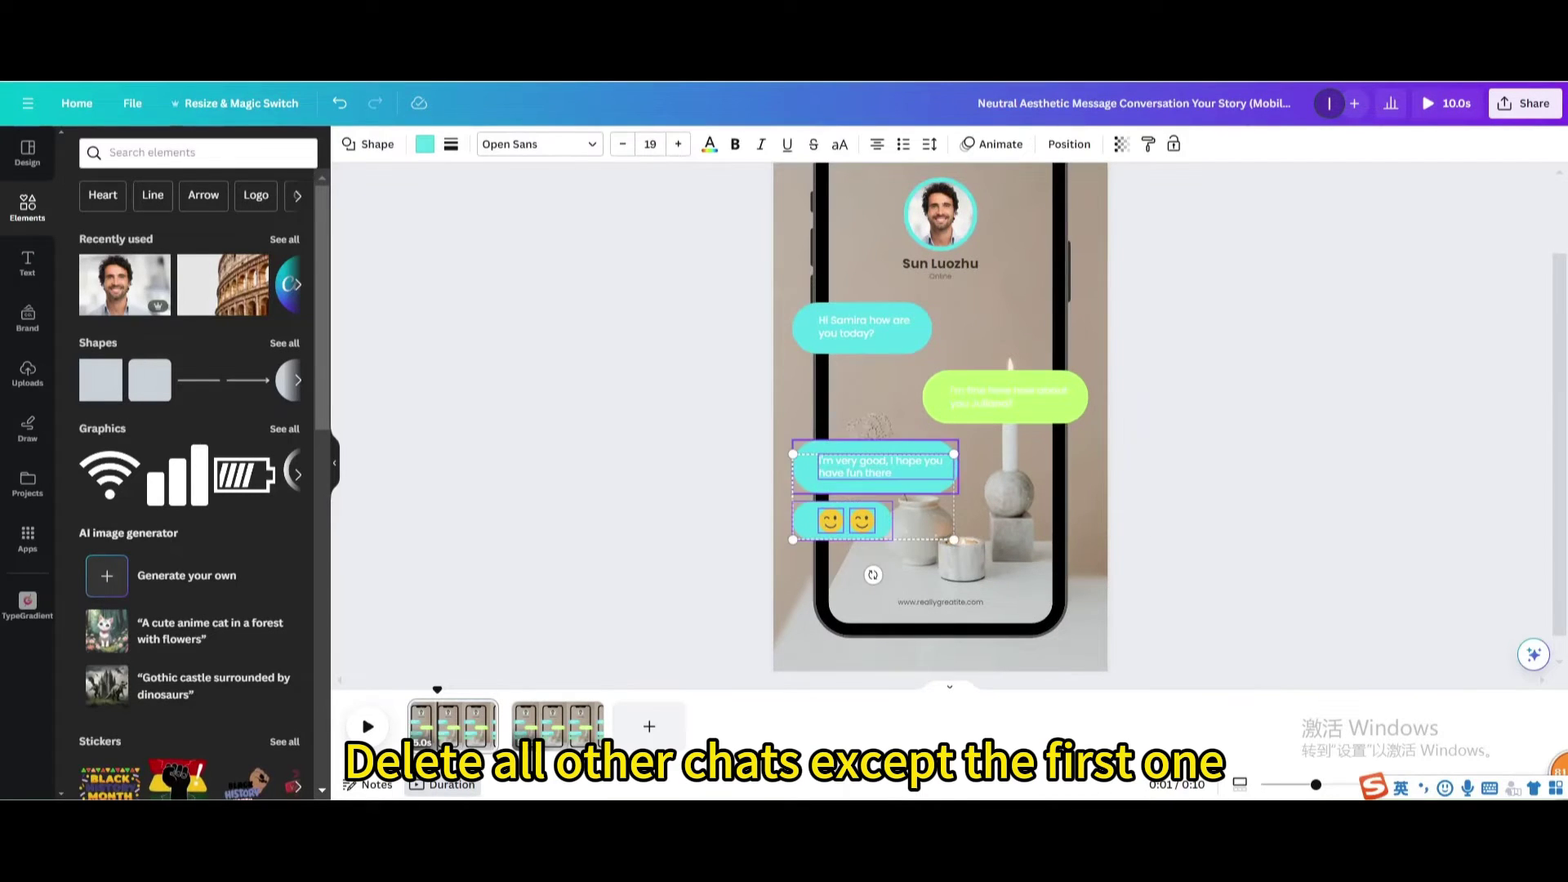
pyautogui.keyDown('shift'); pyautogui.click(875, 466); pyautogui.keyUp('shift')
pyautogui.keyDown('shift'); pyautogui.click(1004, 396); pyautogui.keyUp('shift')
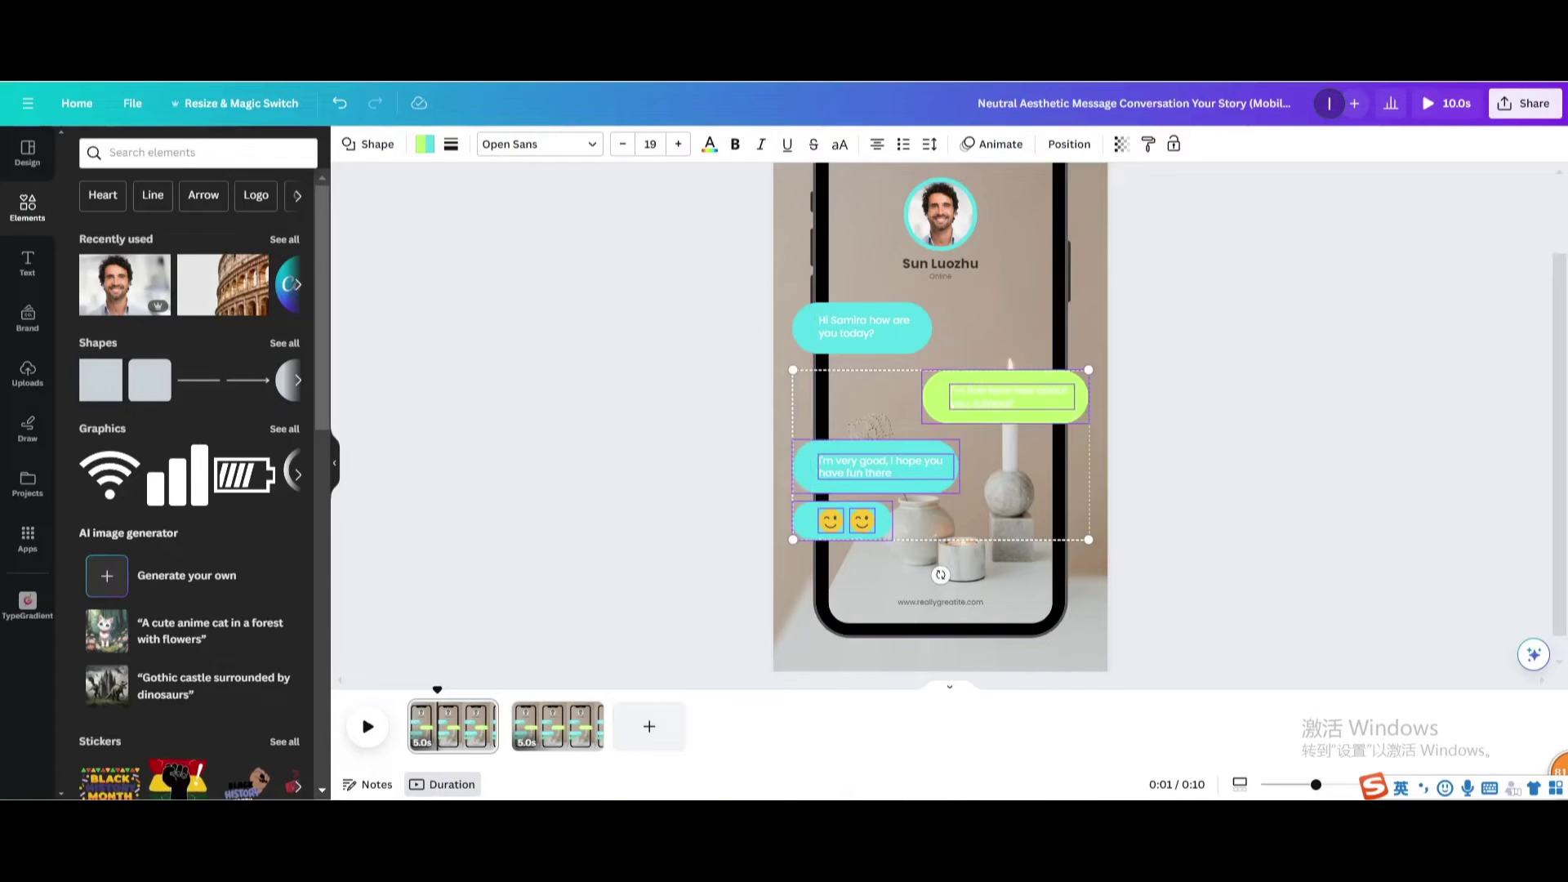
pyautogui.press('Delete')
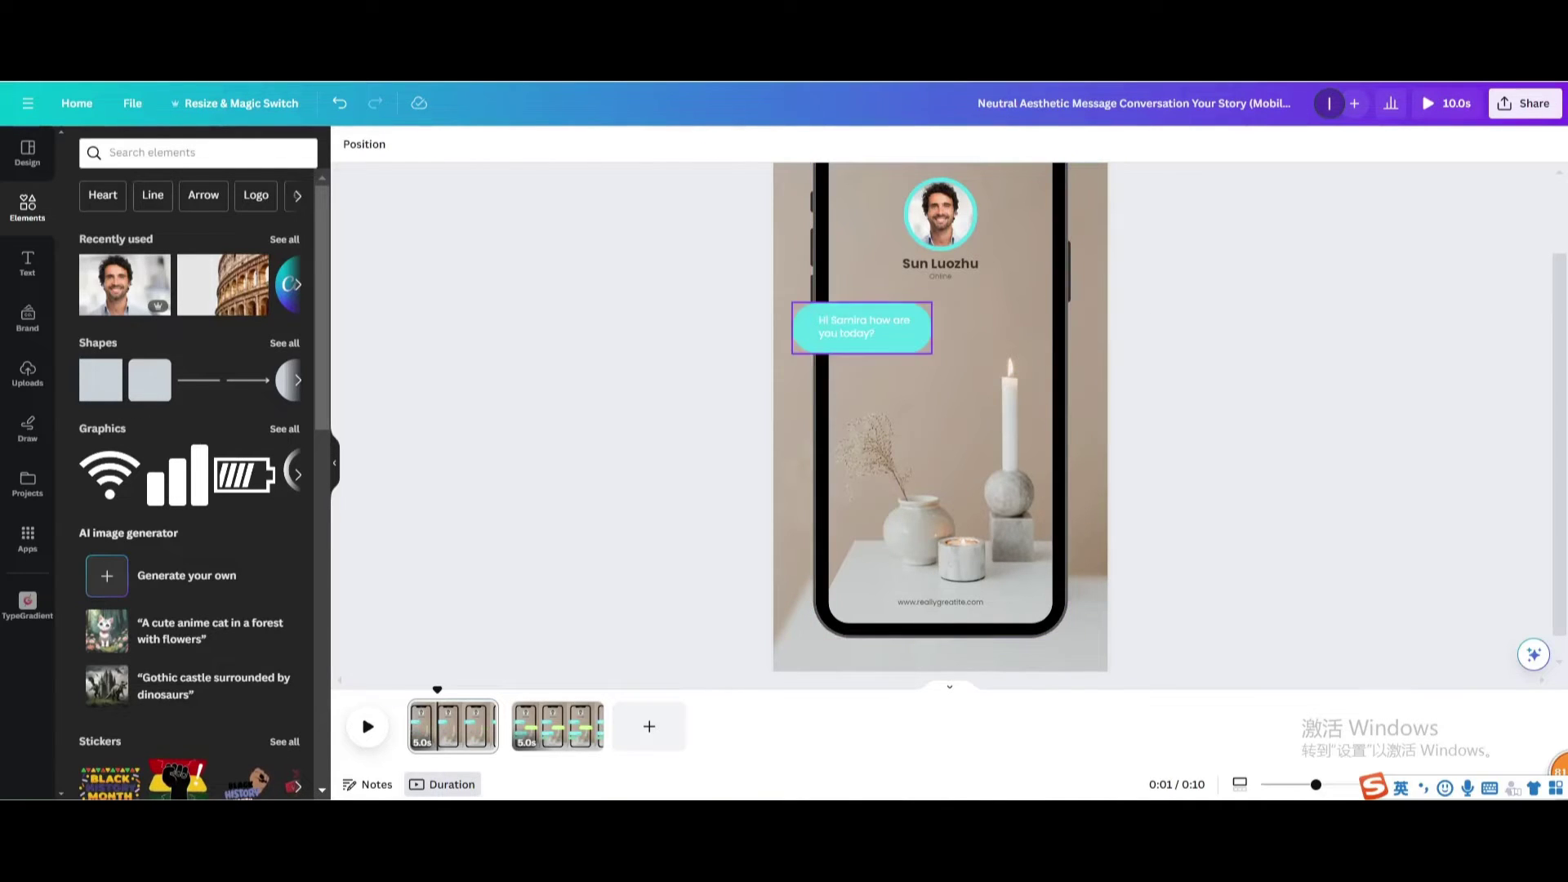
pyautogui.click(864, 328)
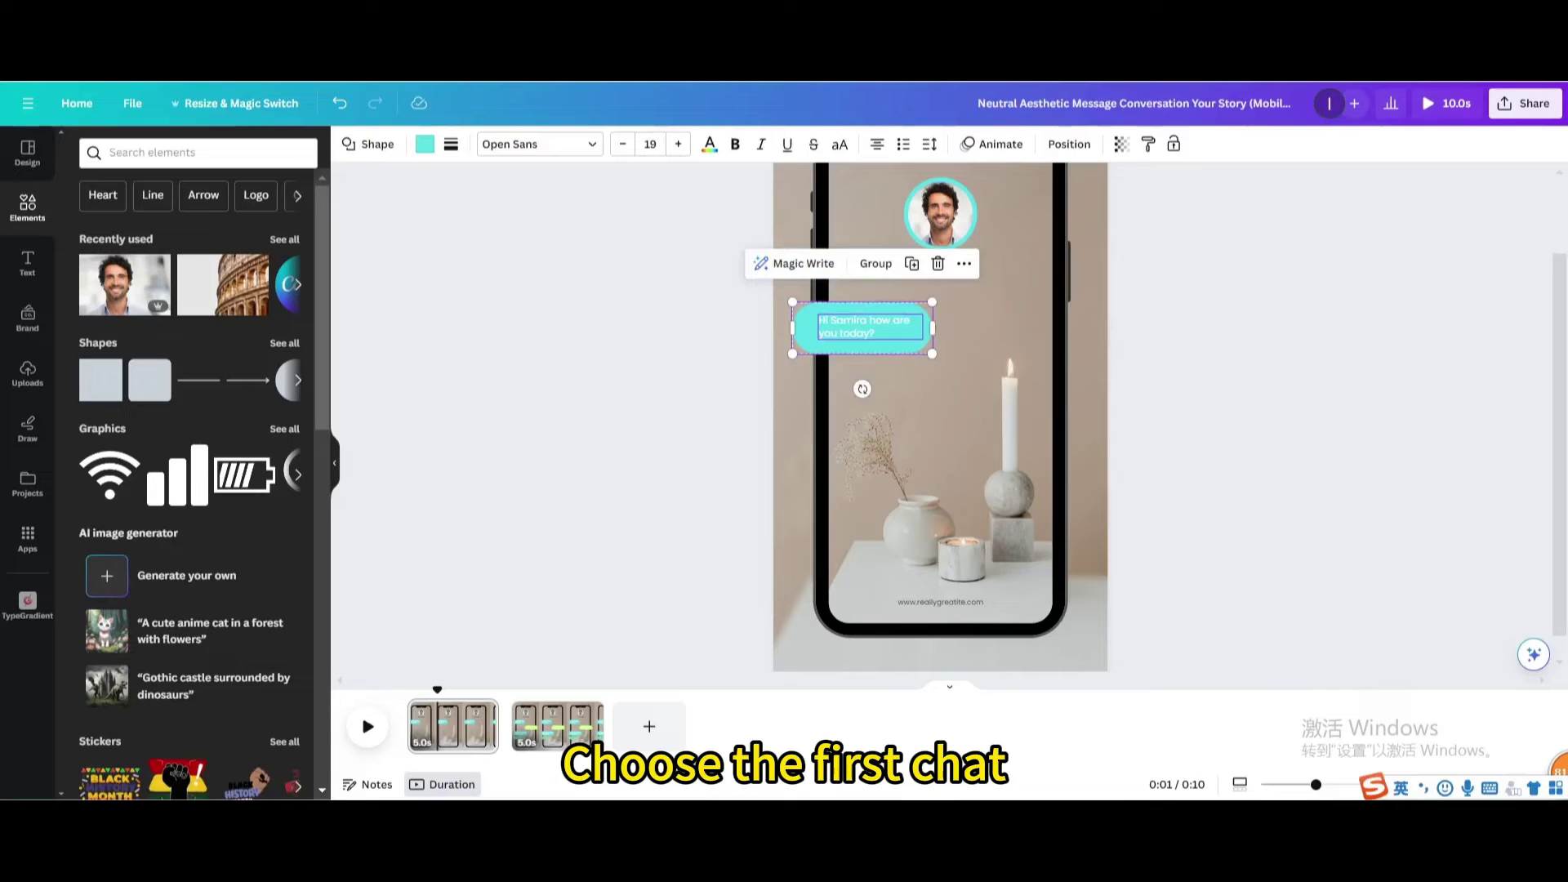
pyautogui.moveTo(864, 329); pyautogui.dragTo(864, 540)
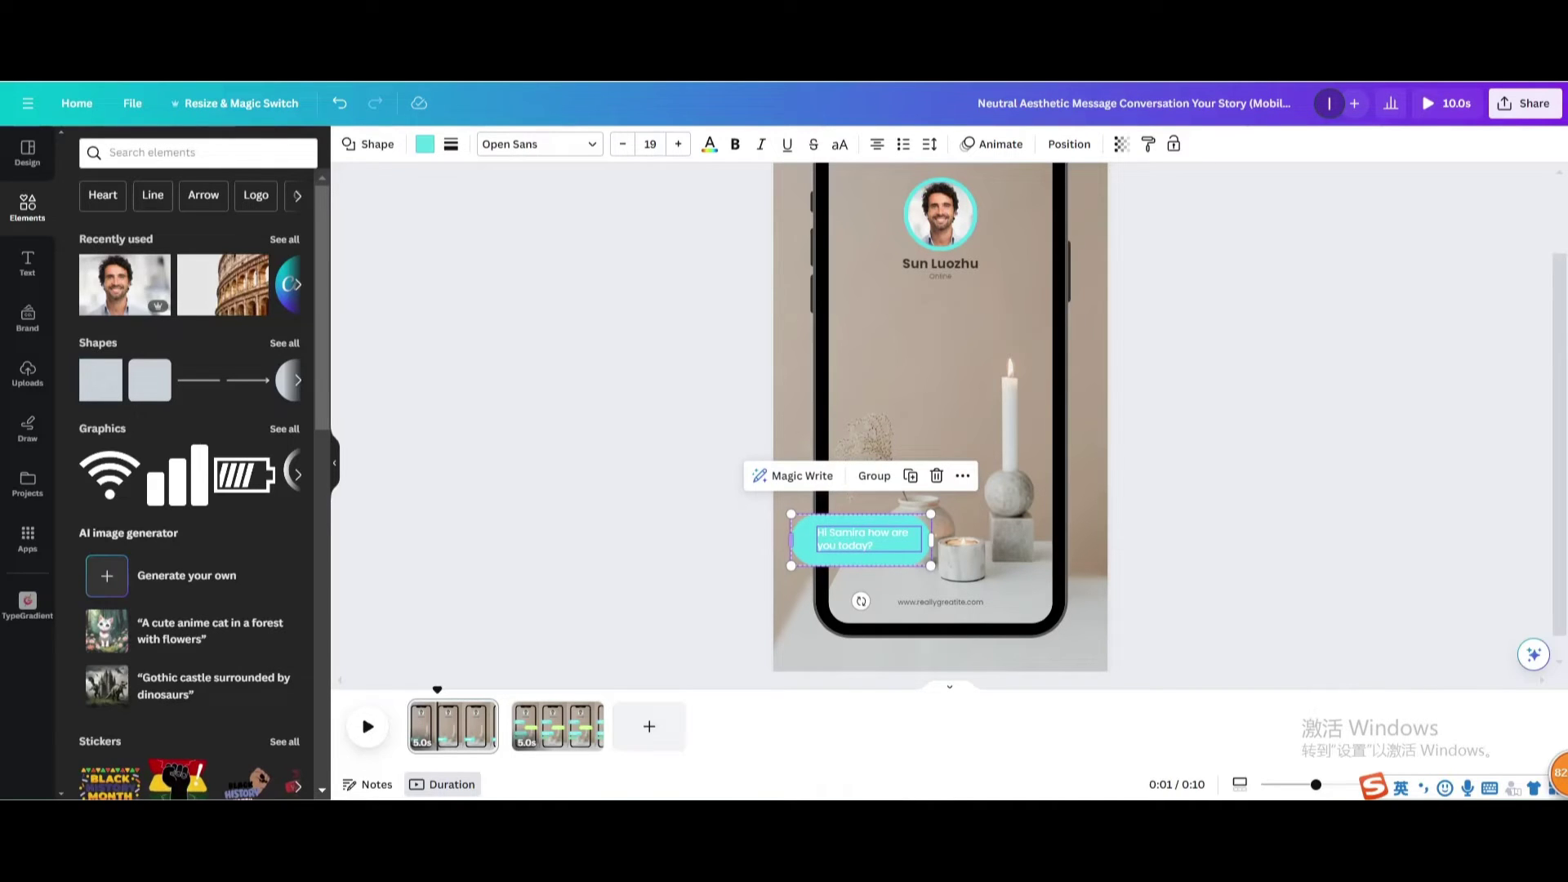
# Give the page 1 'Hi Samira' bubble a Baseline animation on enter.
pyautogui.click(993, 144)
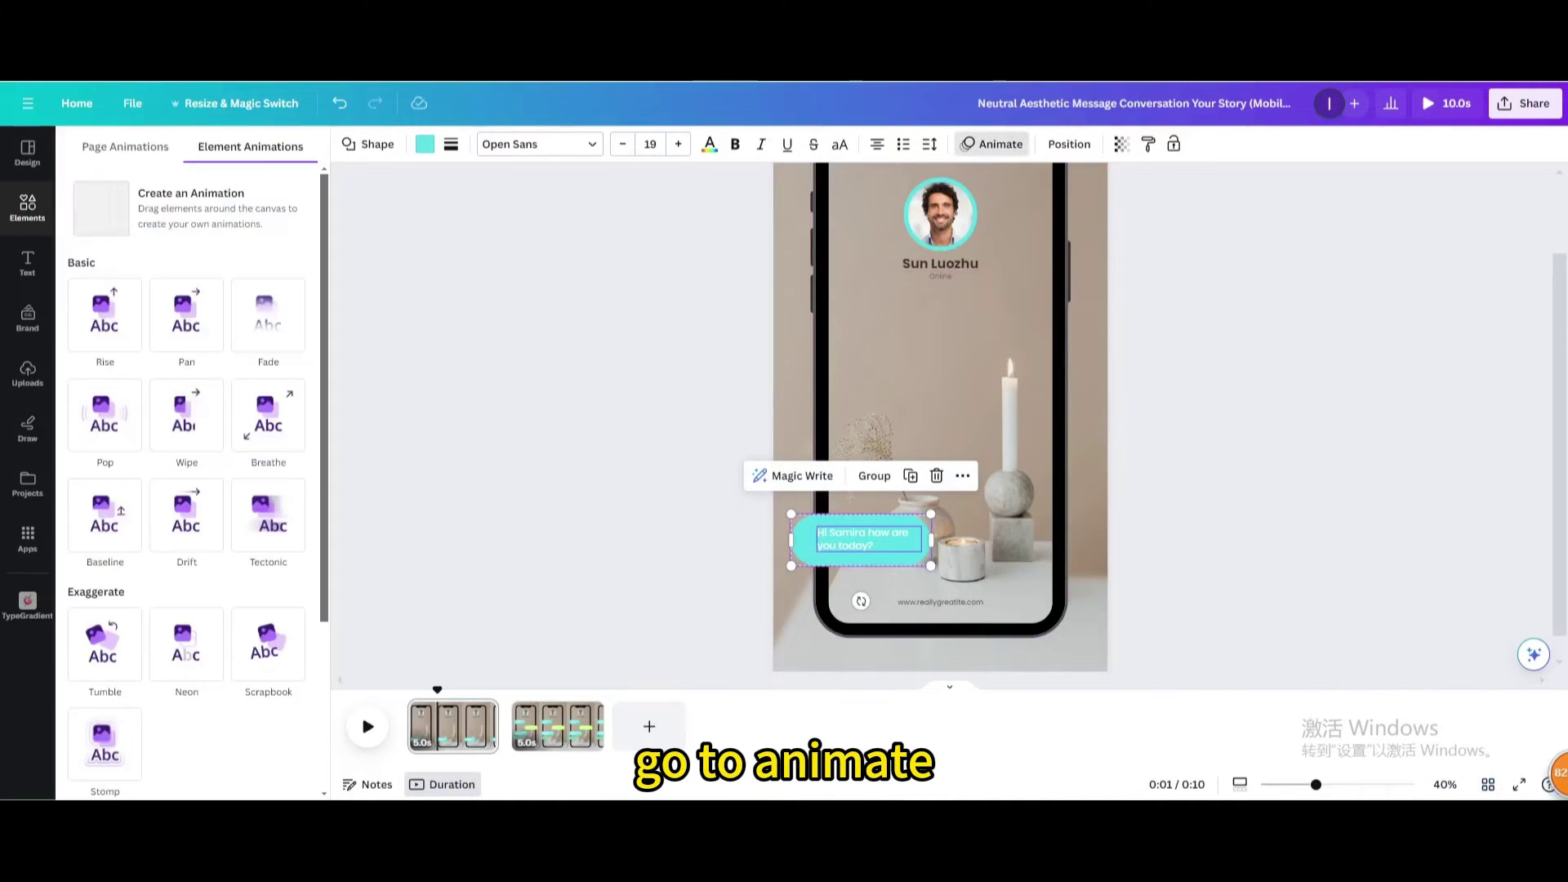
pyautogui.click(104, 515)
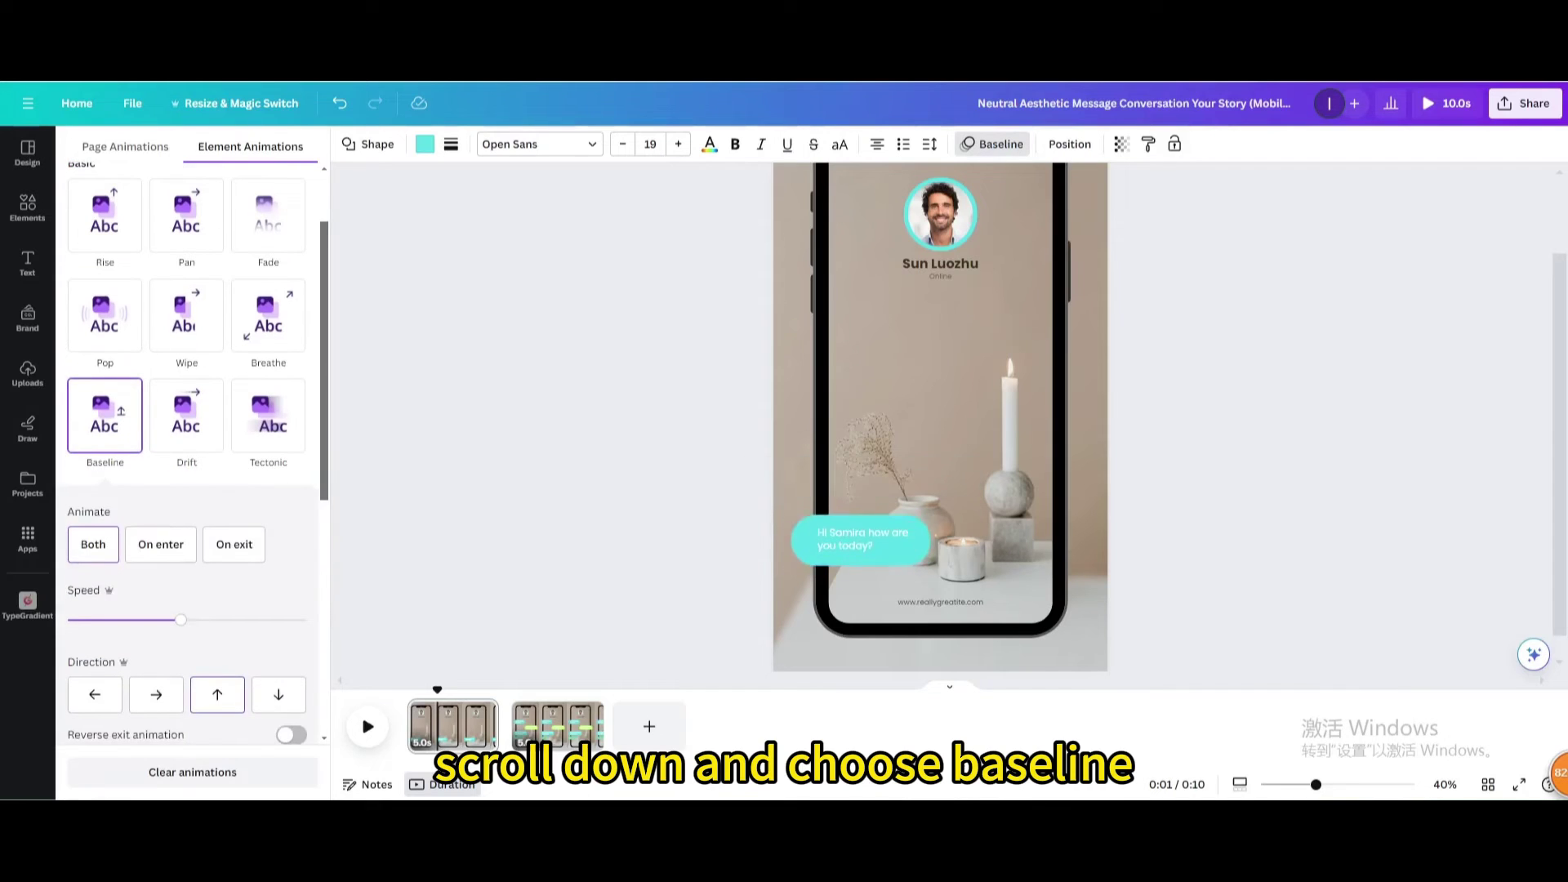
pyautogui.click(161, 544)
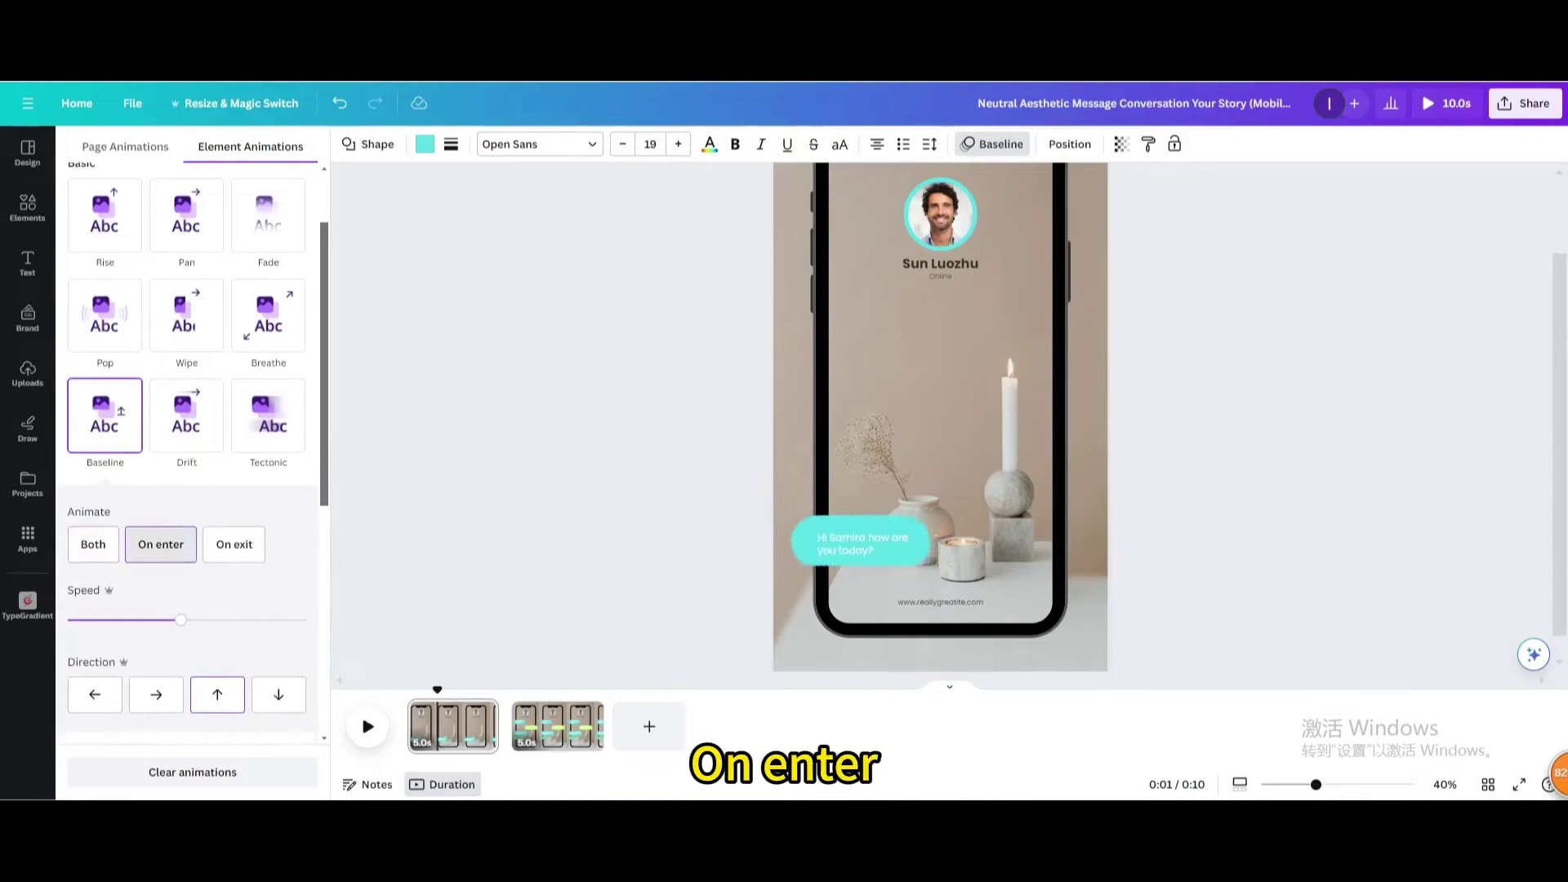
# Duplicate page 2 as page 3, then on page 2 delete two bubbles and lower the rest.
pyautogui.rightClick(557, 725)
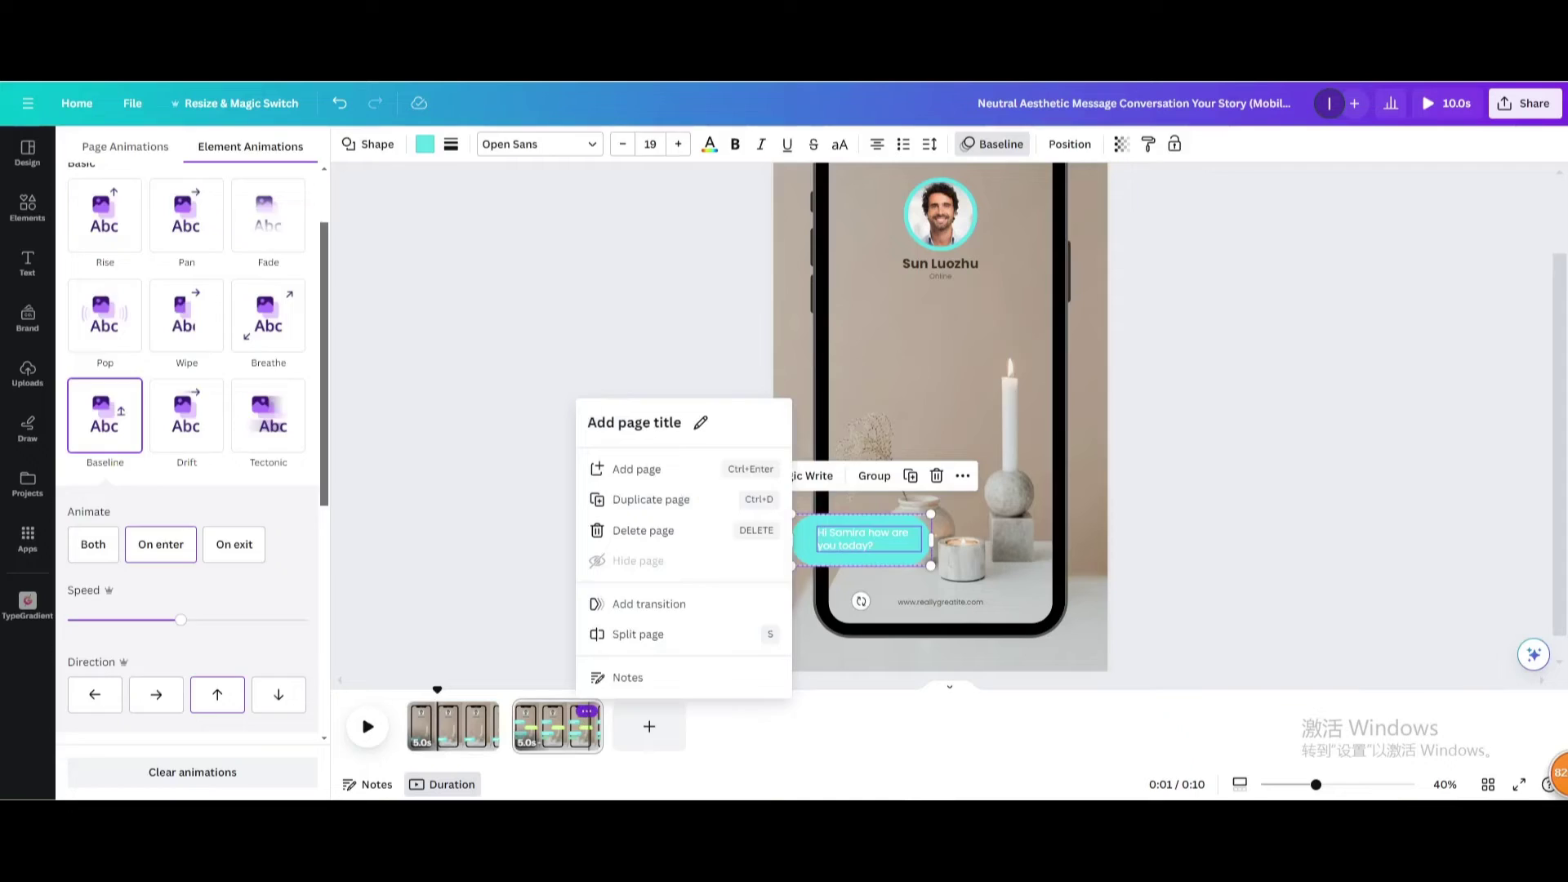
pyautogui.click(651, 469)
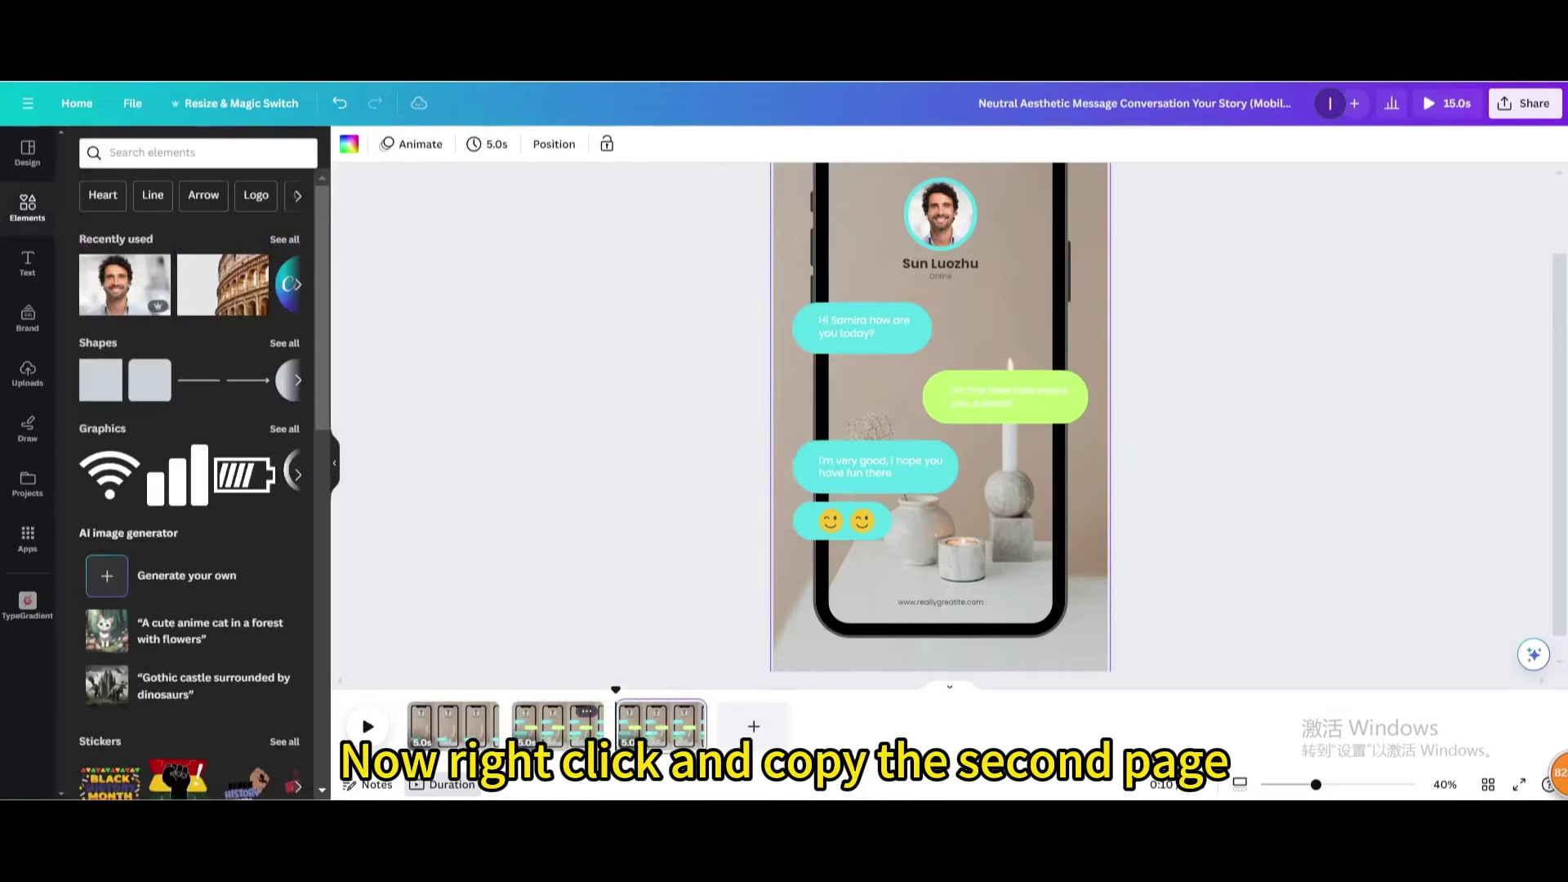
pyautogui.click(557, 725)
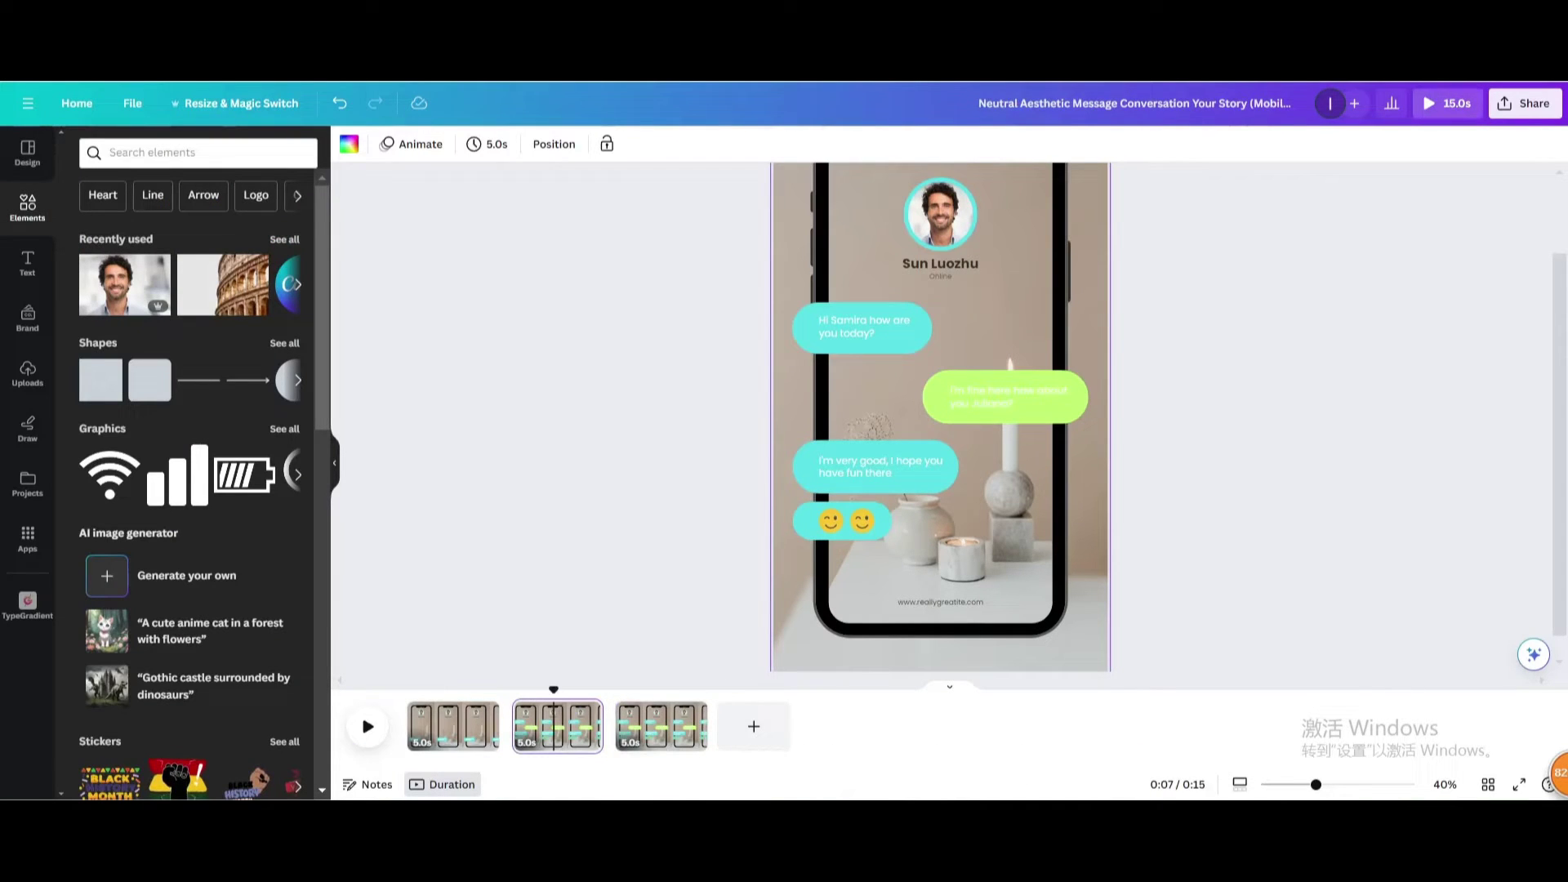
pyautogui.click(874, 472)
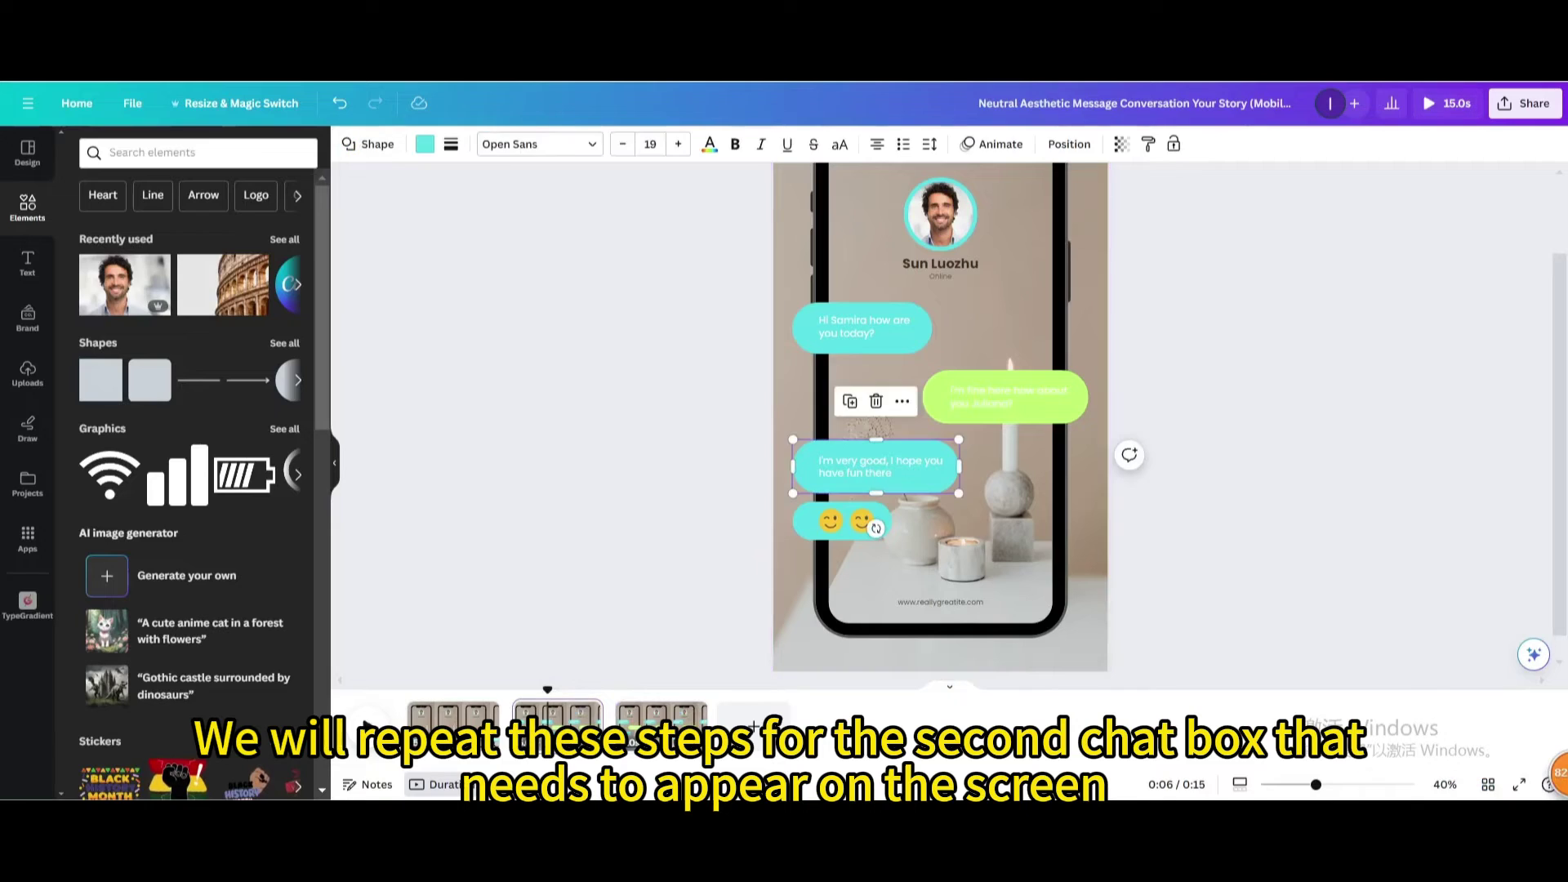
pyautogui.keyDown('shift'); pyautogui.click(833, 521); pyautogui.keyUp('shift')
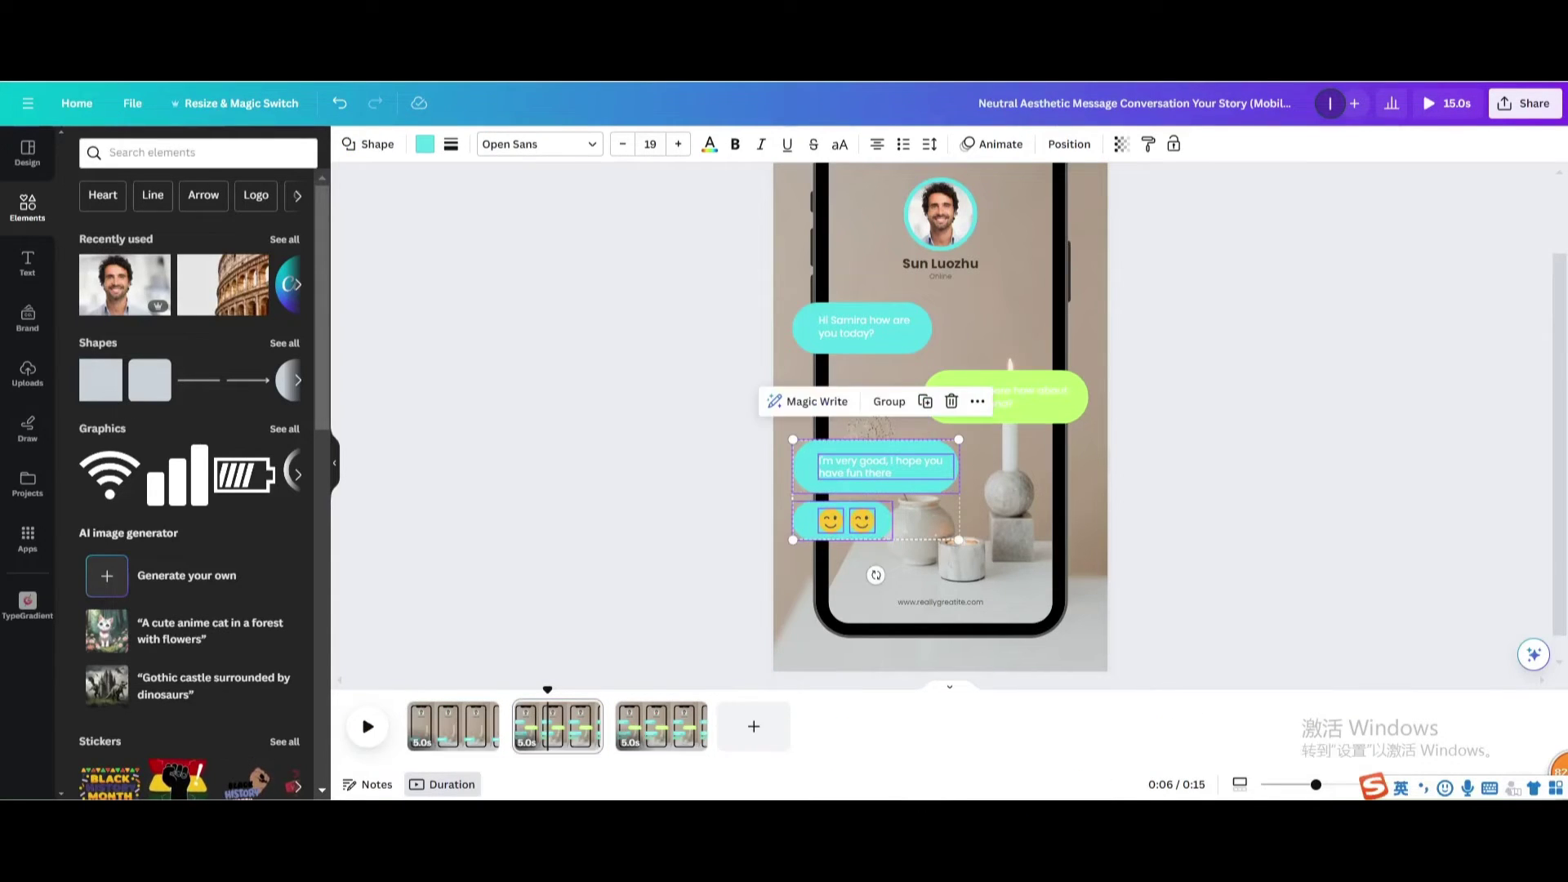
pyautogui.press('Delete')
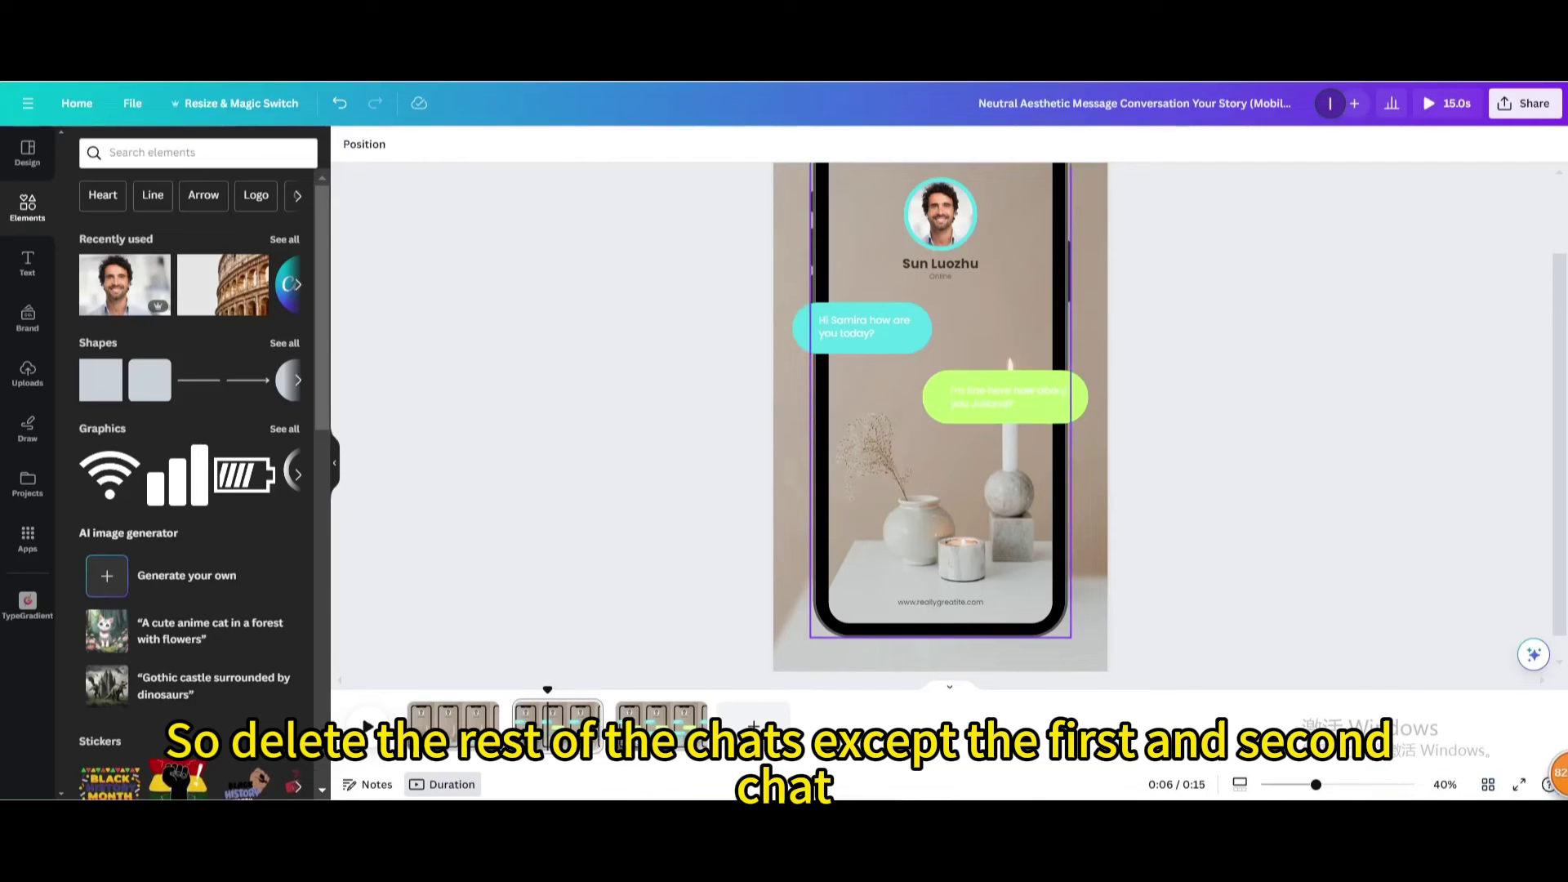
pyautogui.click(864, 326)
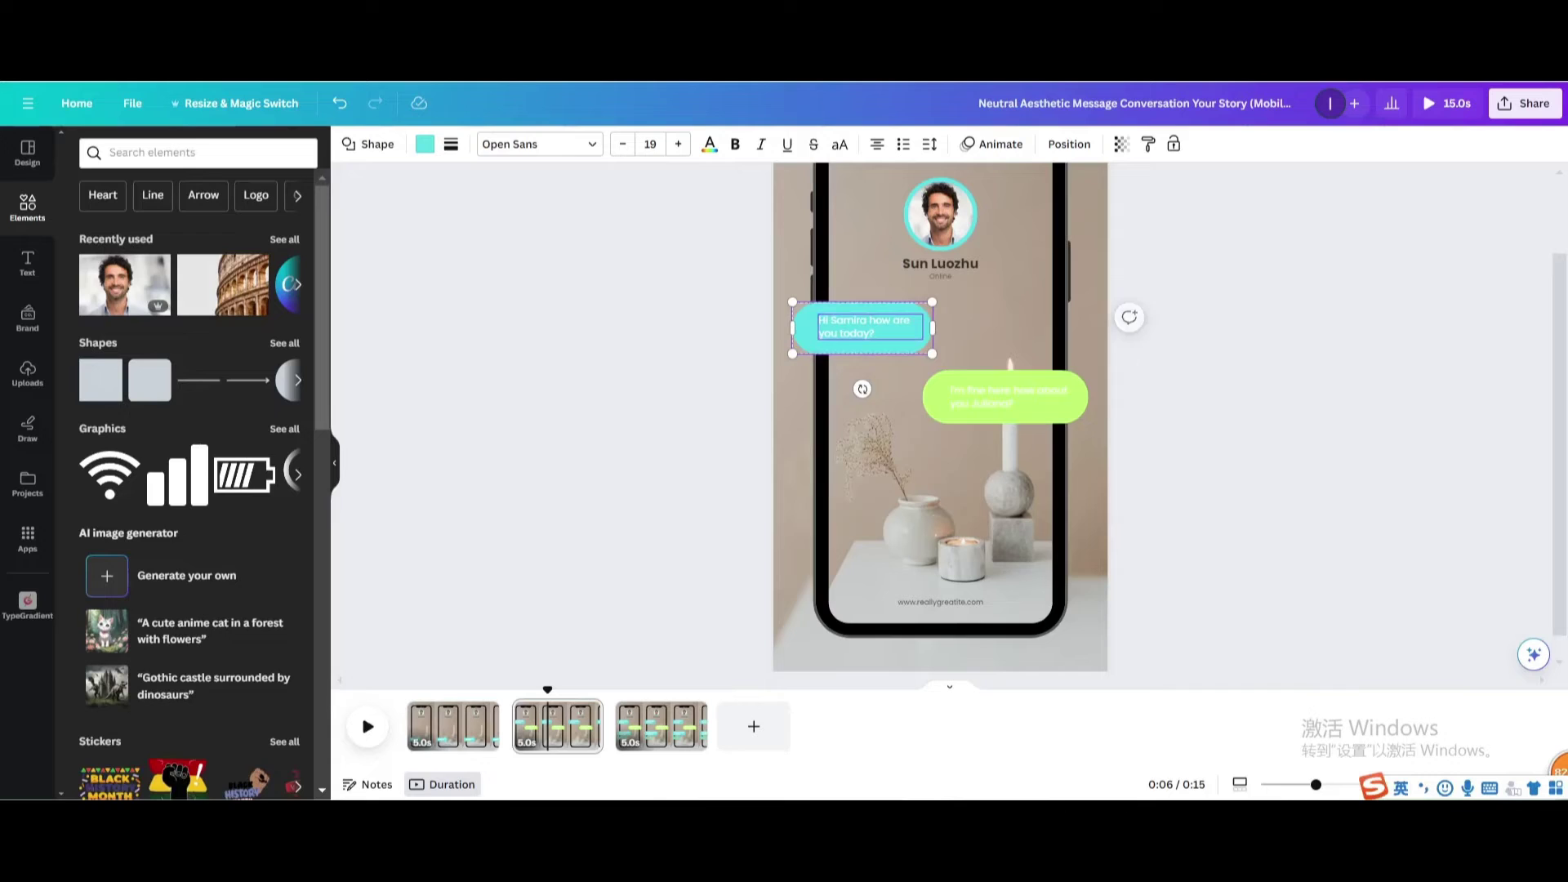
pyautogui.keyDown('shift'); pyautogui.click(1005, 395); pyautogui.keyUp('shift')
pyautogui.moveTo(1005, 396); pyautogui.dragTo(1005, 555)
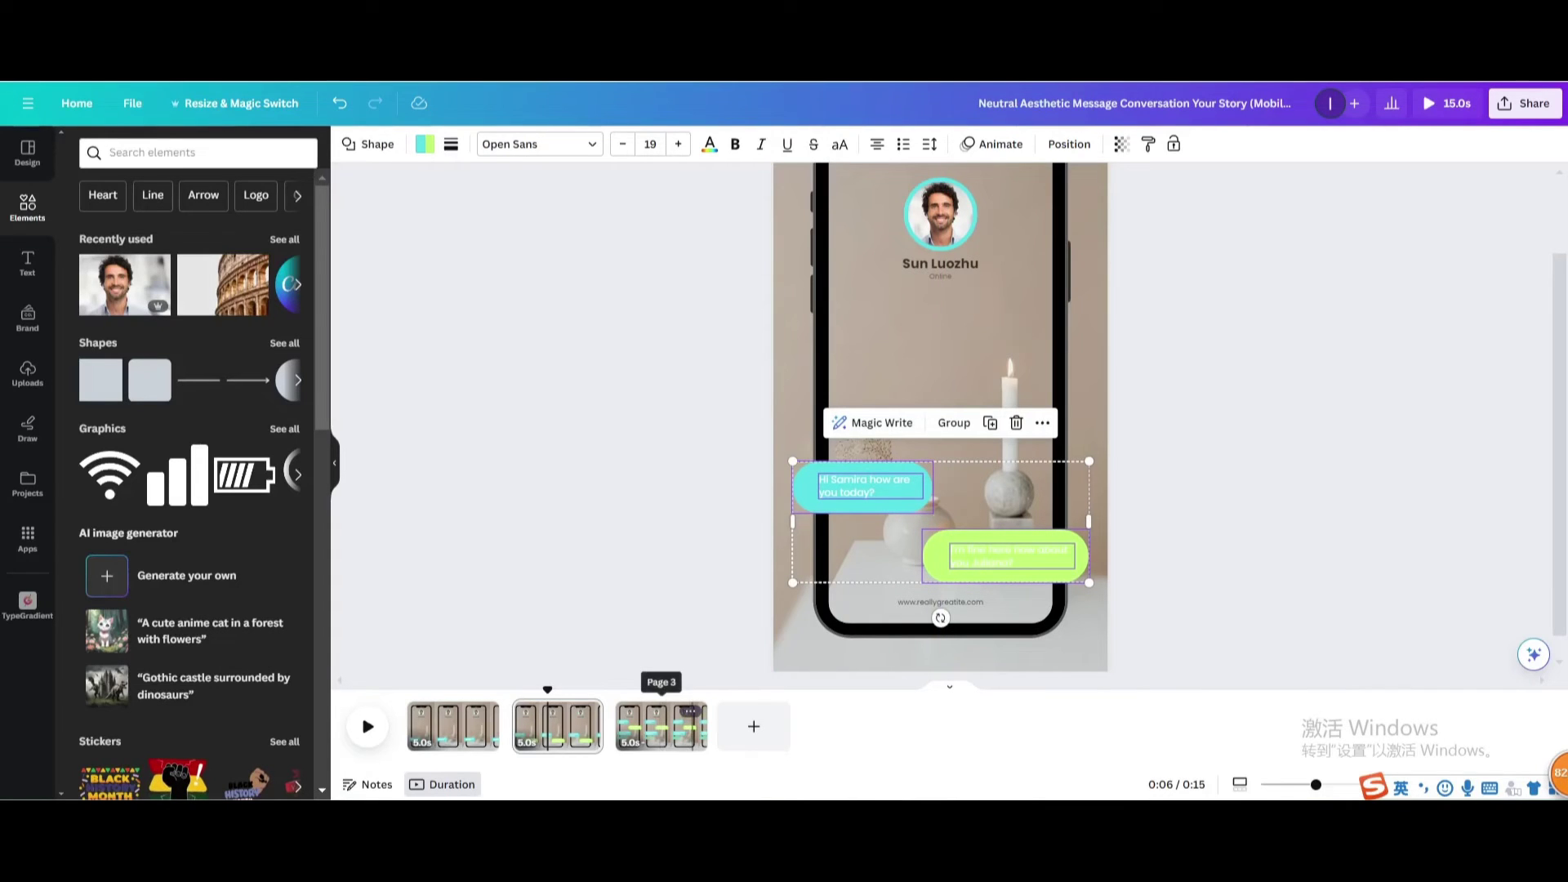
# Give page 2's green reply bubble a Baseline animation.
pyautogui.click(690, 710)
pyautogui.click(569, 725)
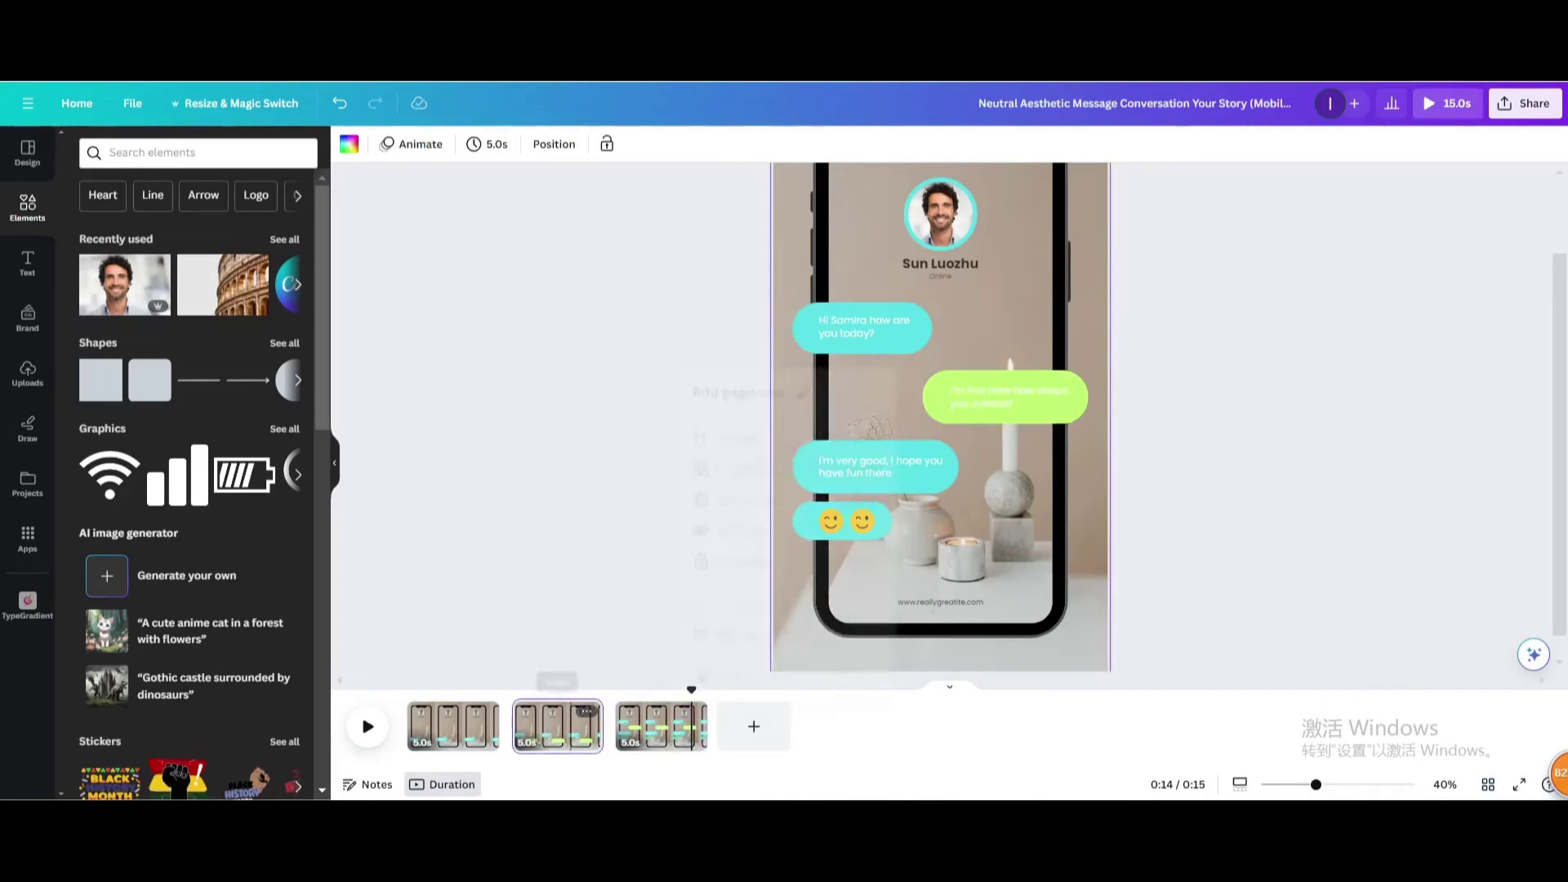
pyautogui.click(1005, 558)
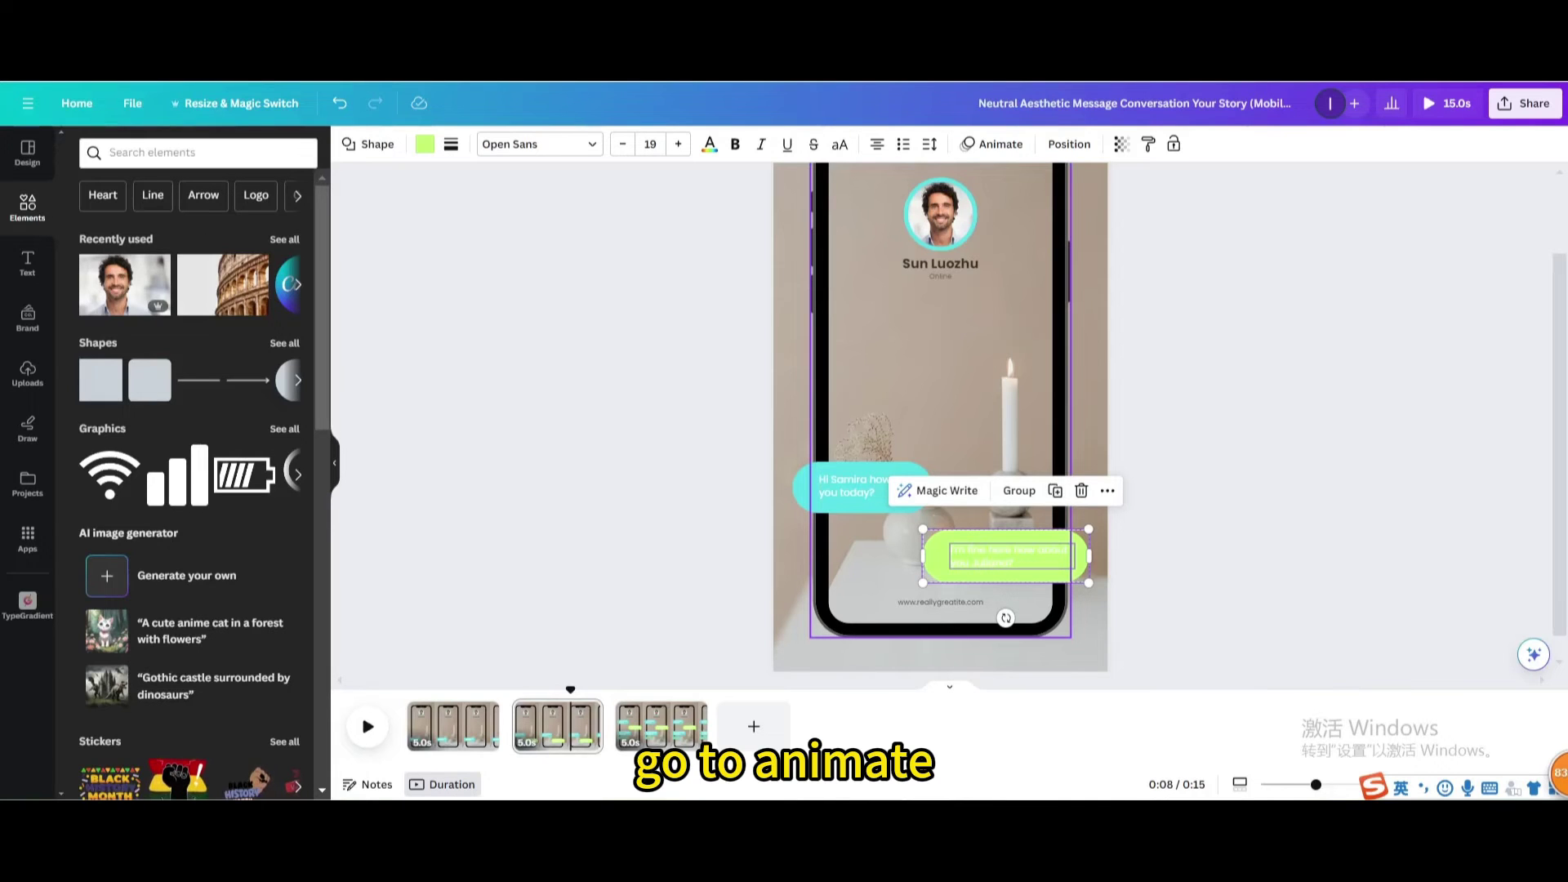
pyautogui.click(992, 143)
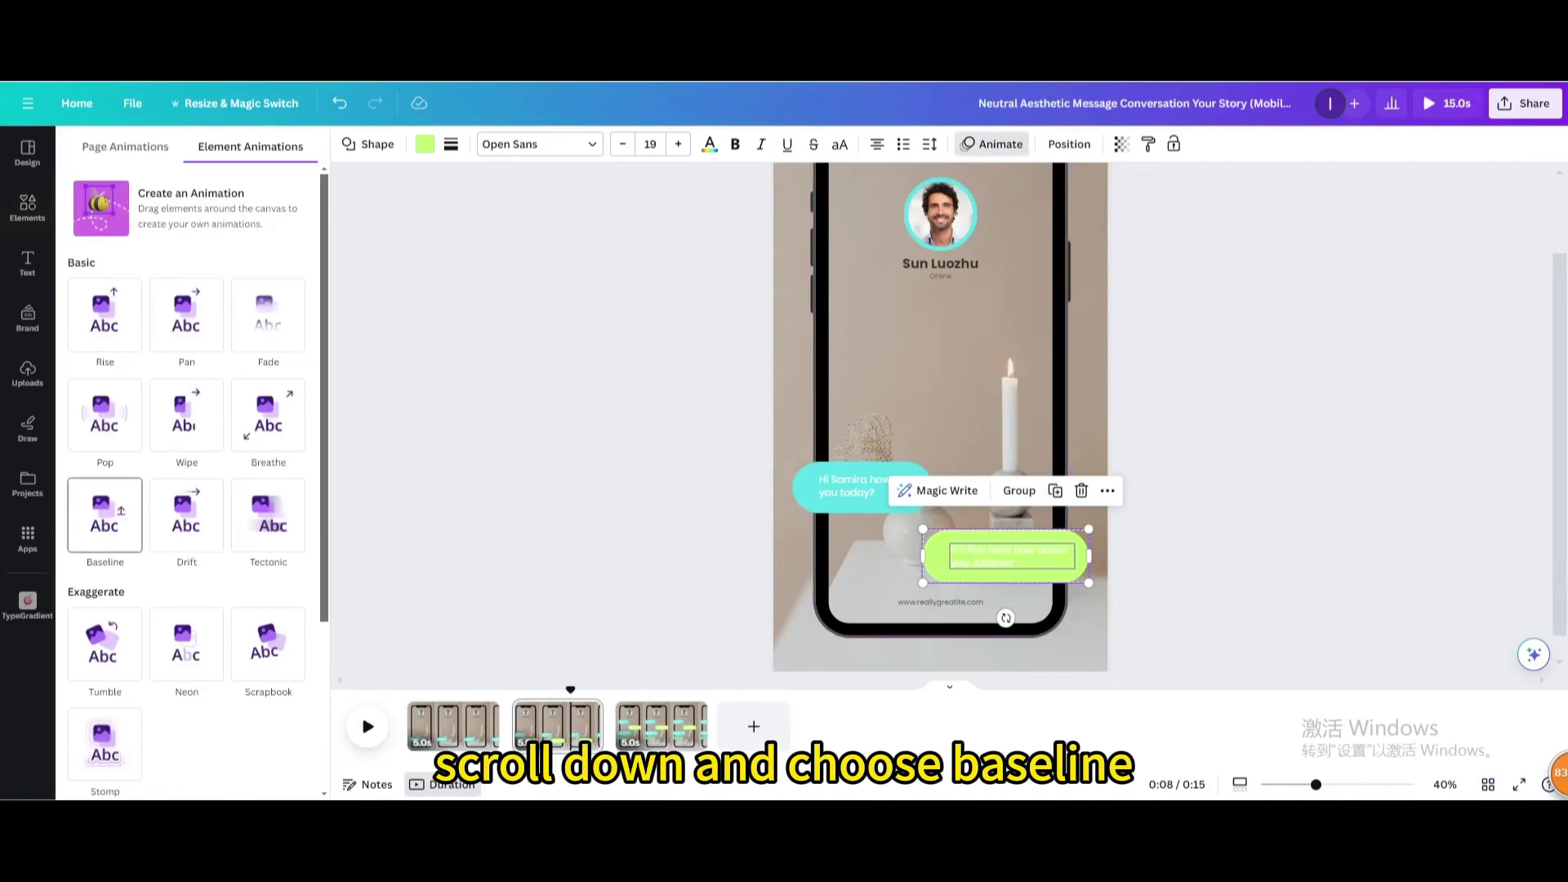
pyautogui.click(104, 516)
pyautogui.scroll(-2, 185, 490)
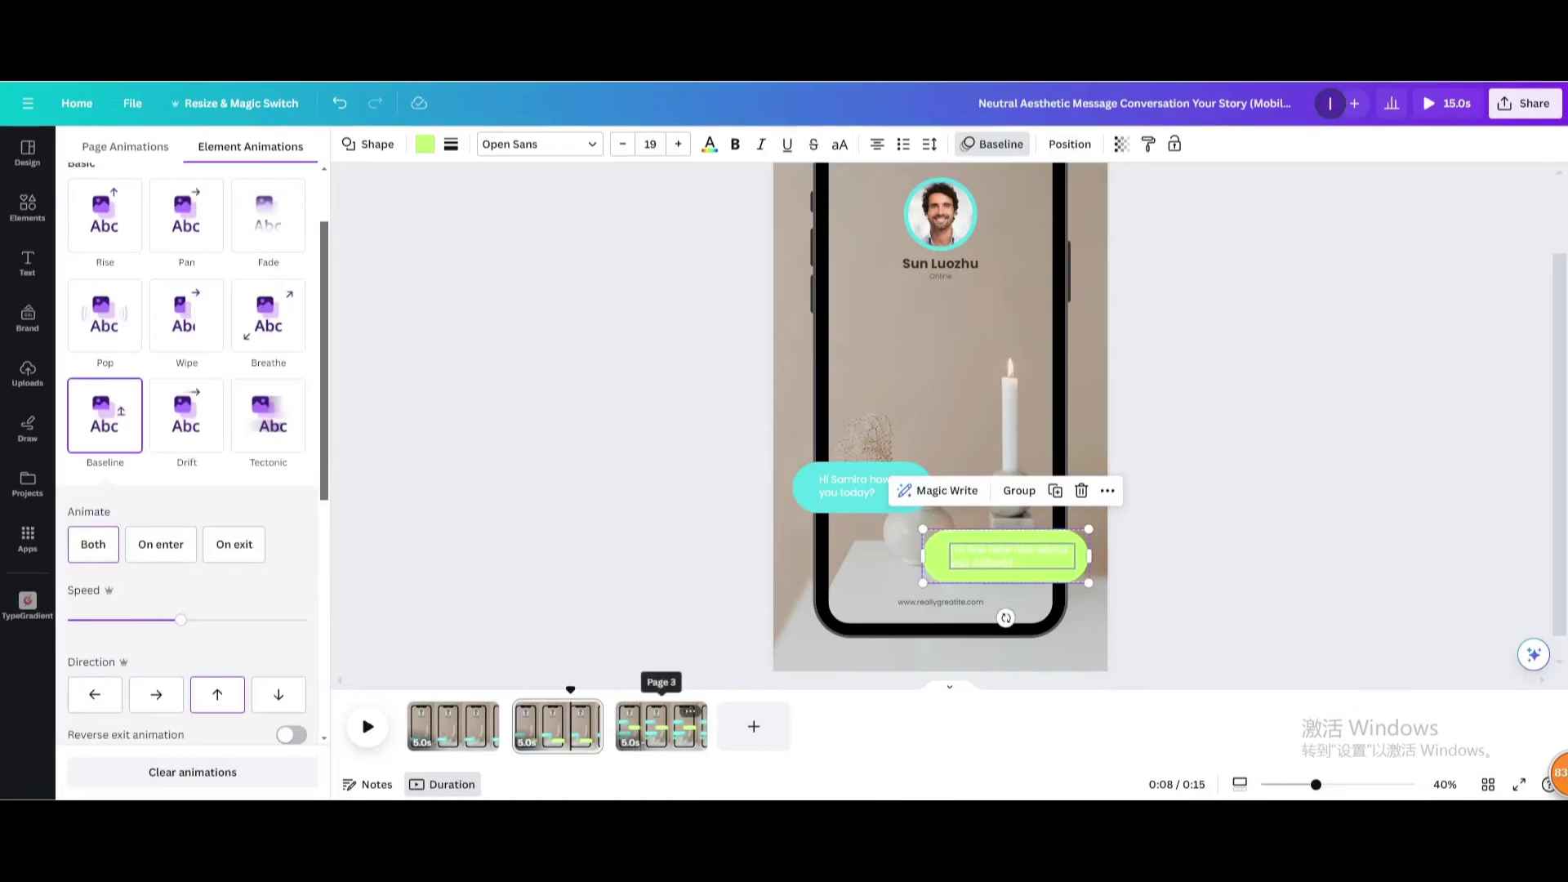
pyautogui.click(661, 725)
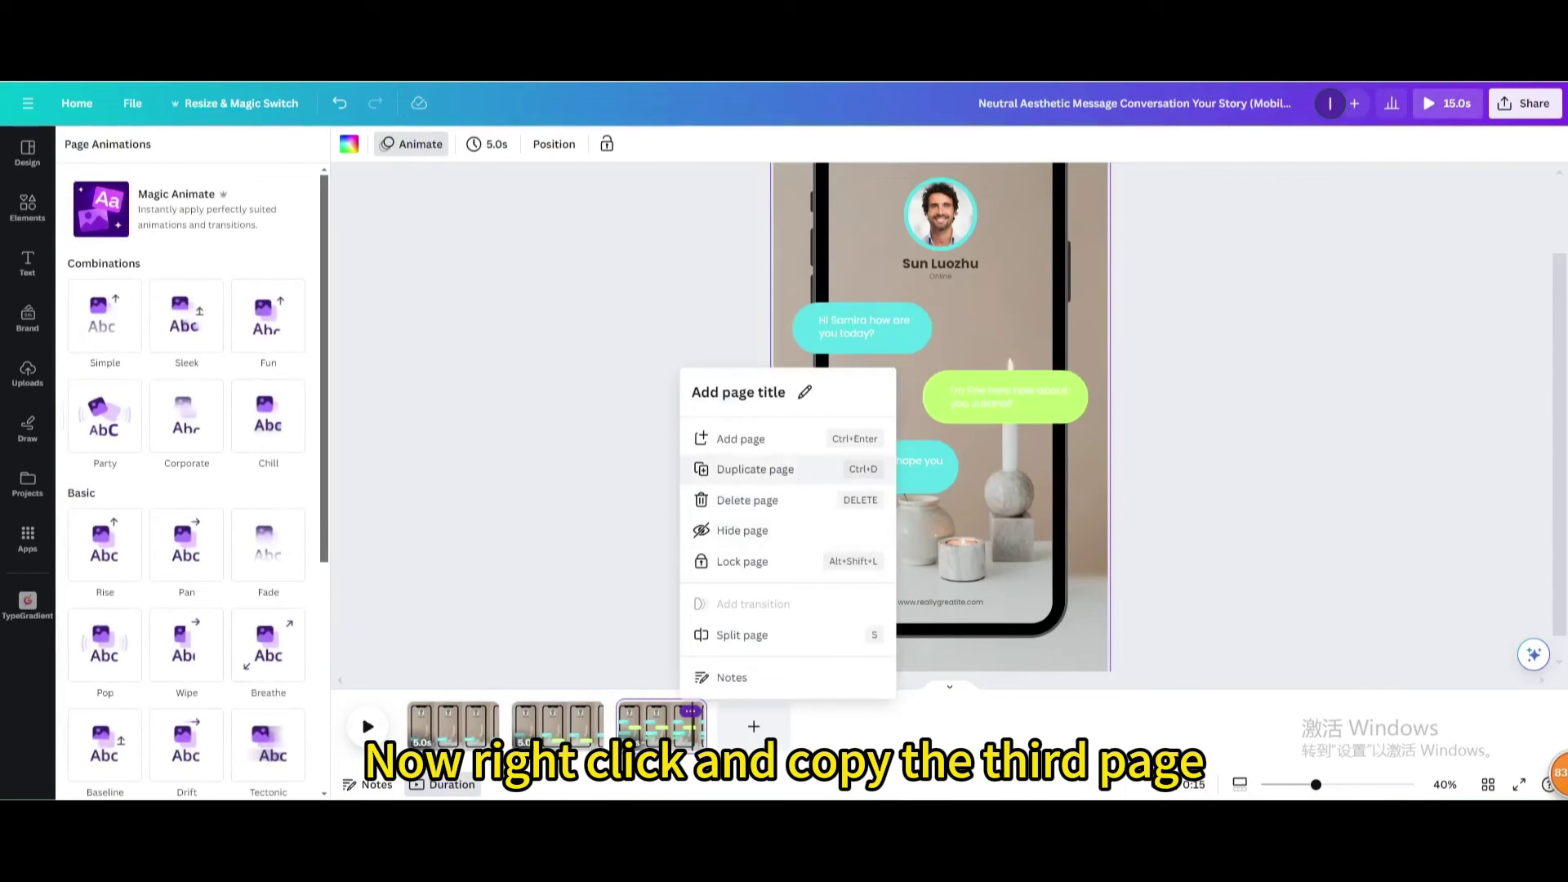
# Duplicate page 3 as page 4, then move page 3's three bubbles lower.
pyautogui.click(754, 469)
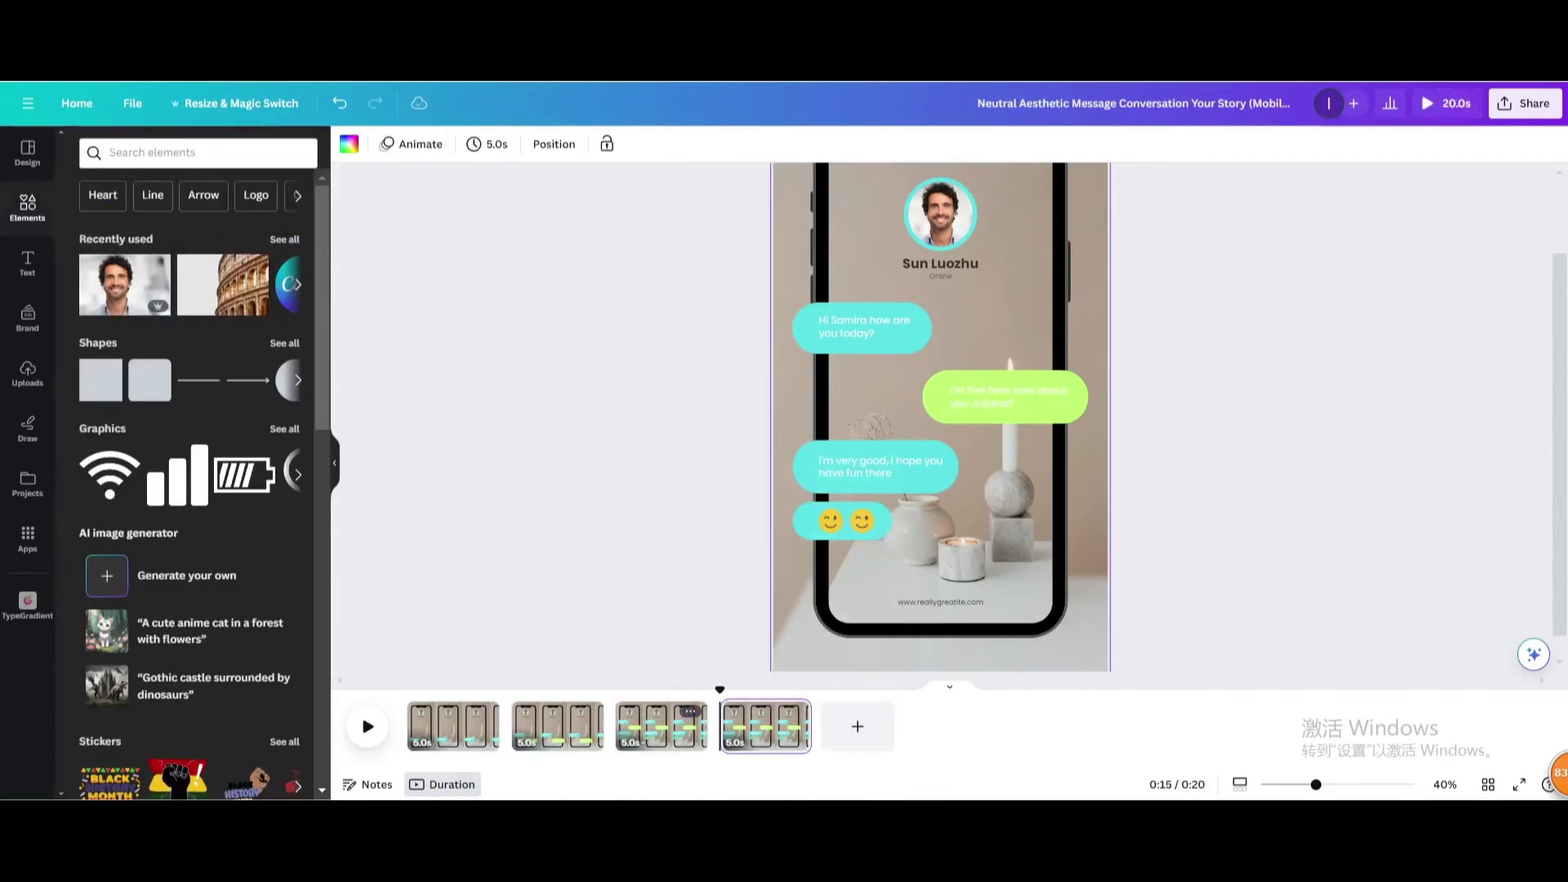
pyautogui.click(662, 726)
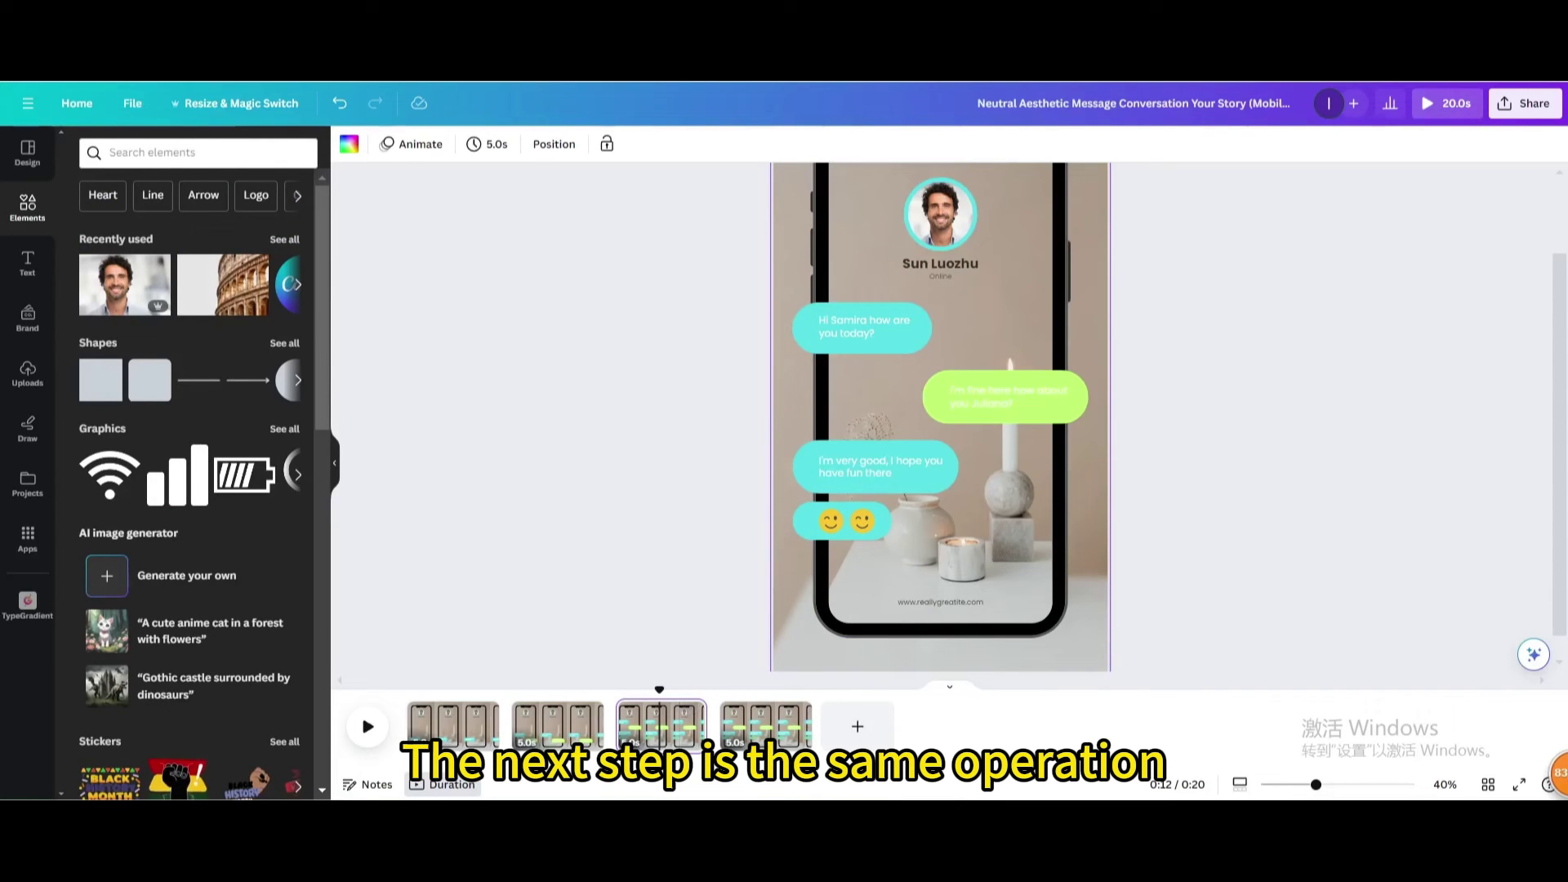
pyautogui.click(830, 521)
pyautogui.keyDown('shift'); pyautogui.click(913, 472); pyautogui.keyUp('shift')
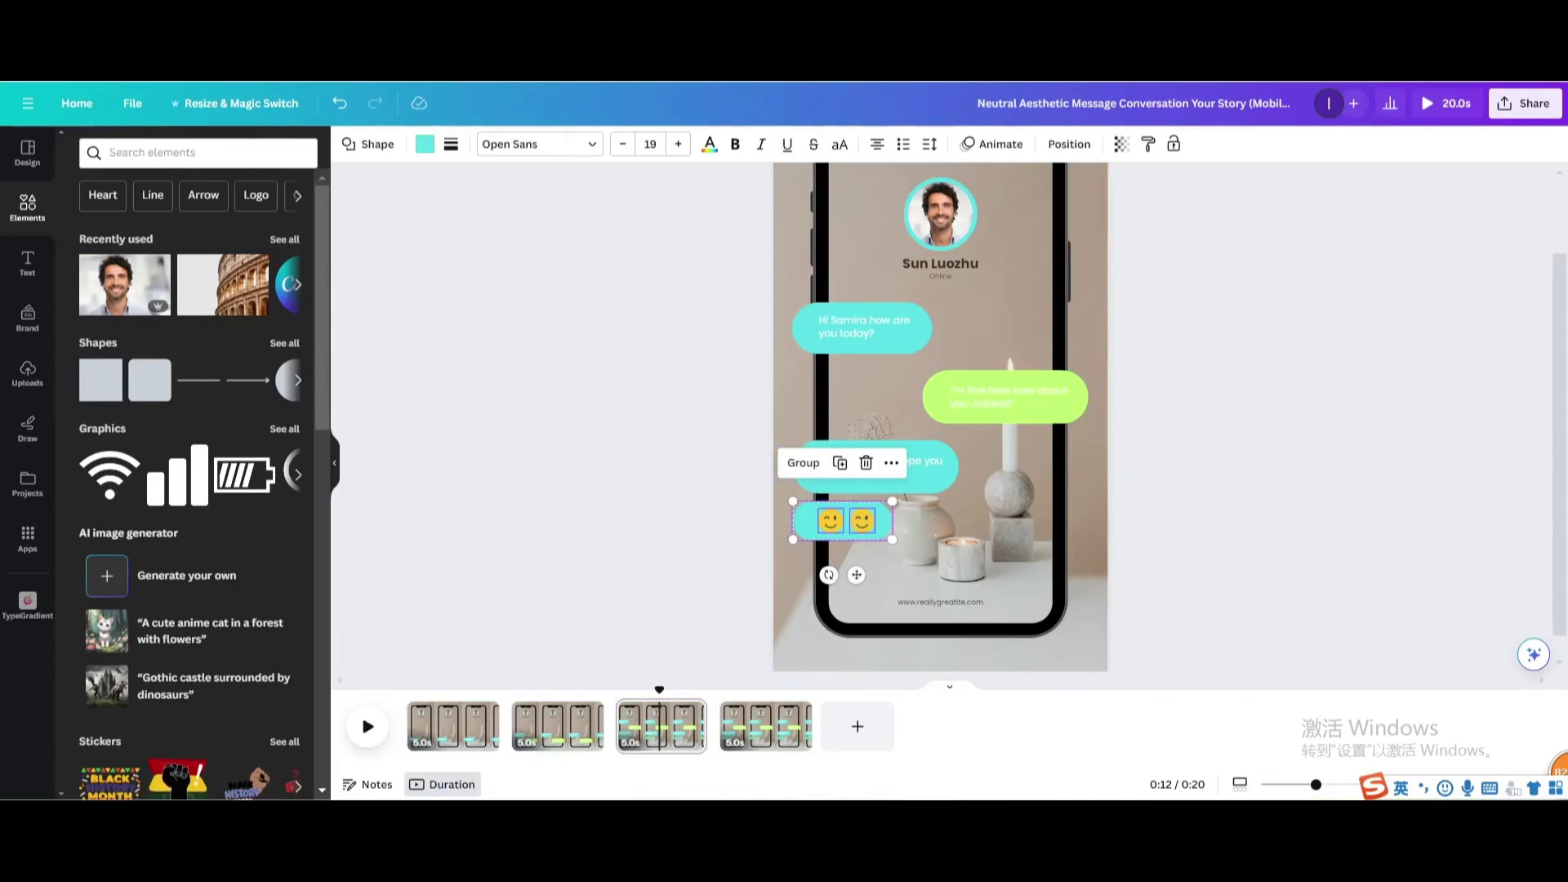
pyautogui.doubleClick(913, 471)
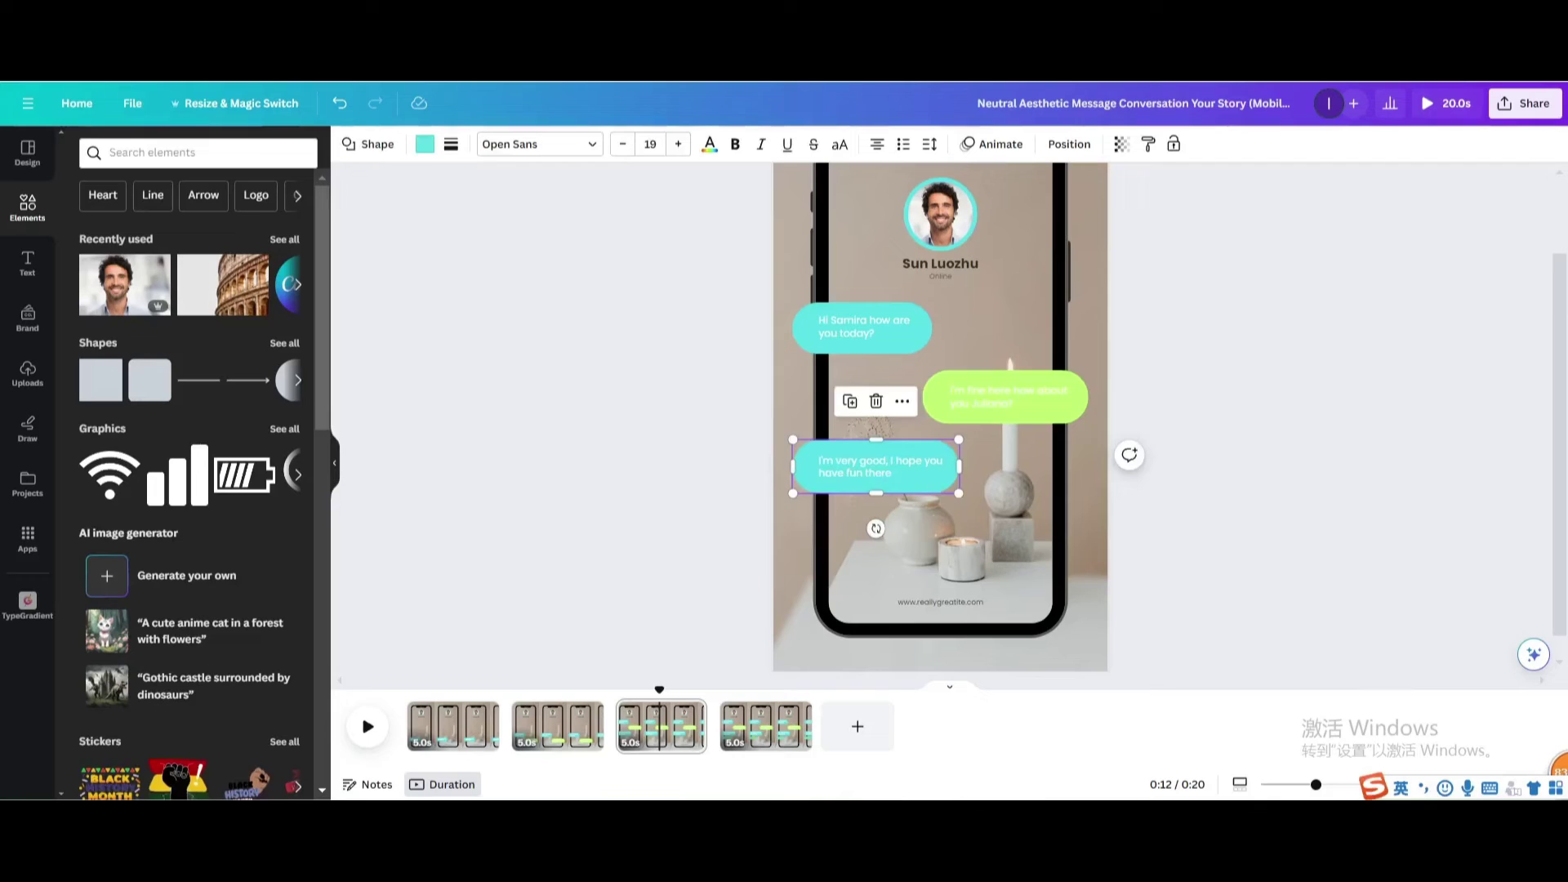
pyautogui.keyDown('shift'); pyautogui.click(1005, 396); pyautogui.keyUp('shift')
pyautogui.keyDown('shift'); pyautogui.click(863, 328); pyautogui.keyUp('shift')
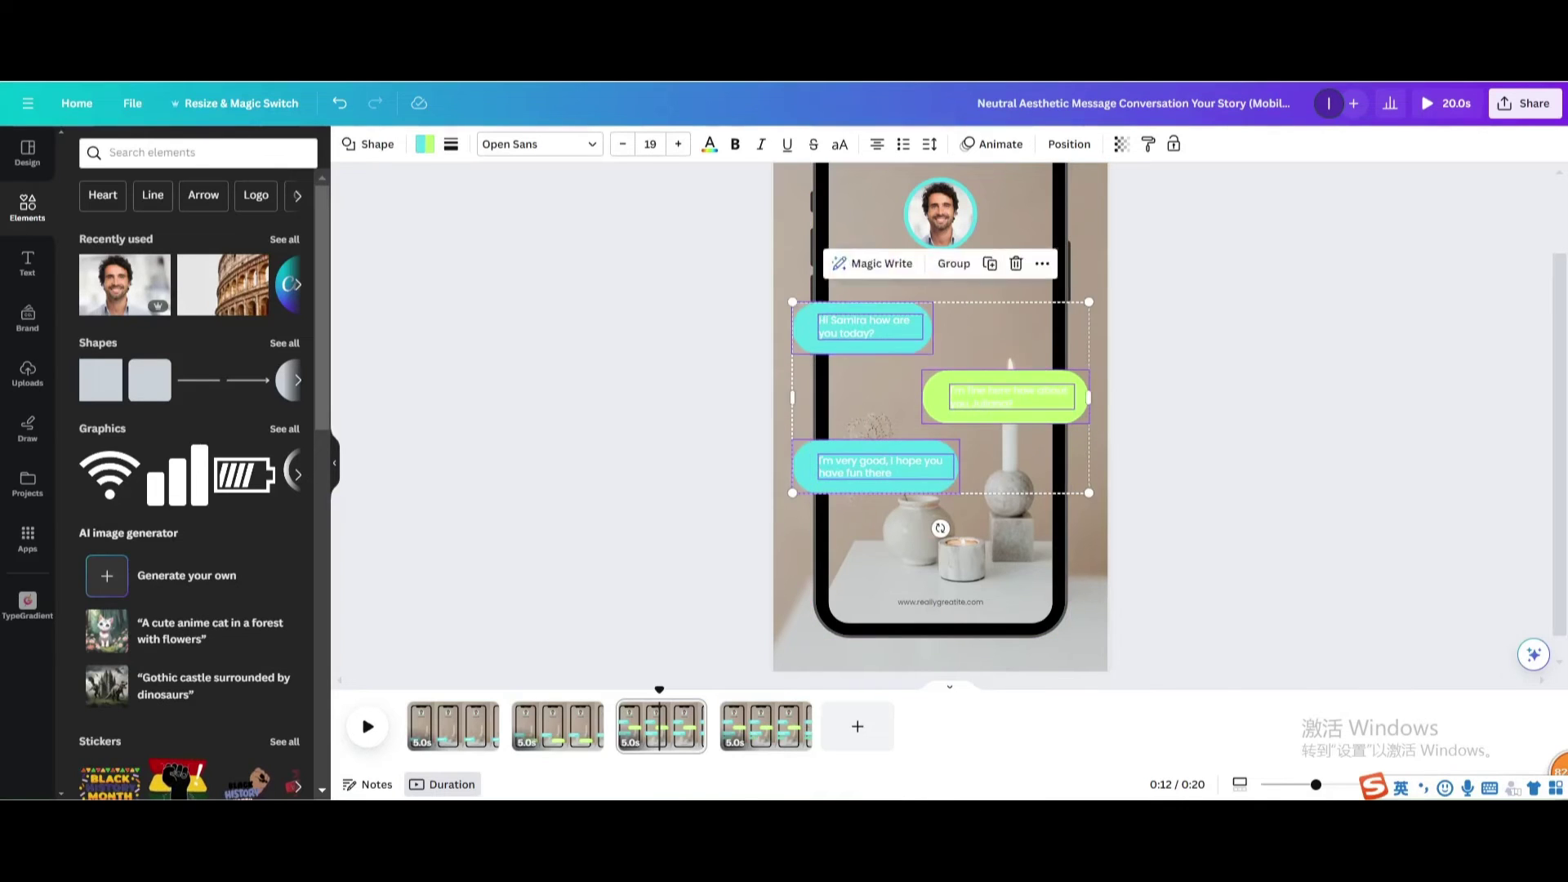
pyautogui.moveTo(863, 328); pyautogui.dragTo(863, 415)
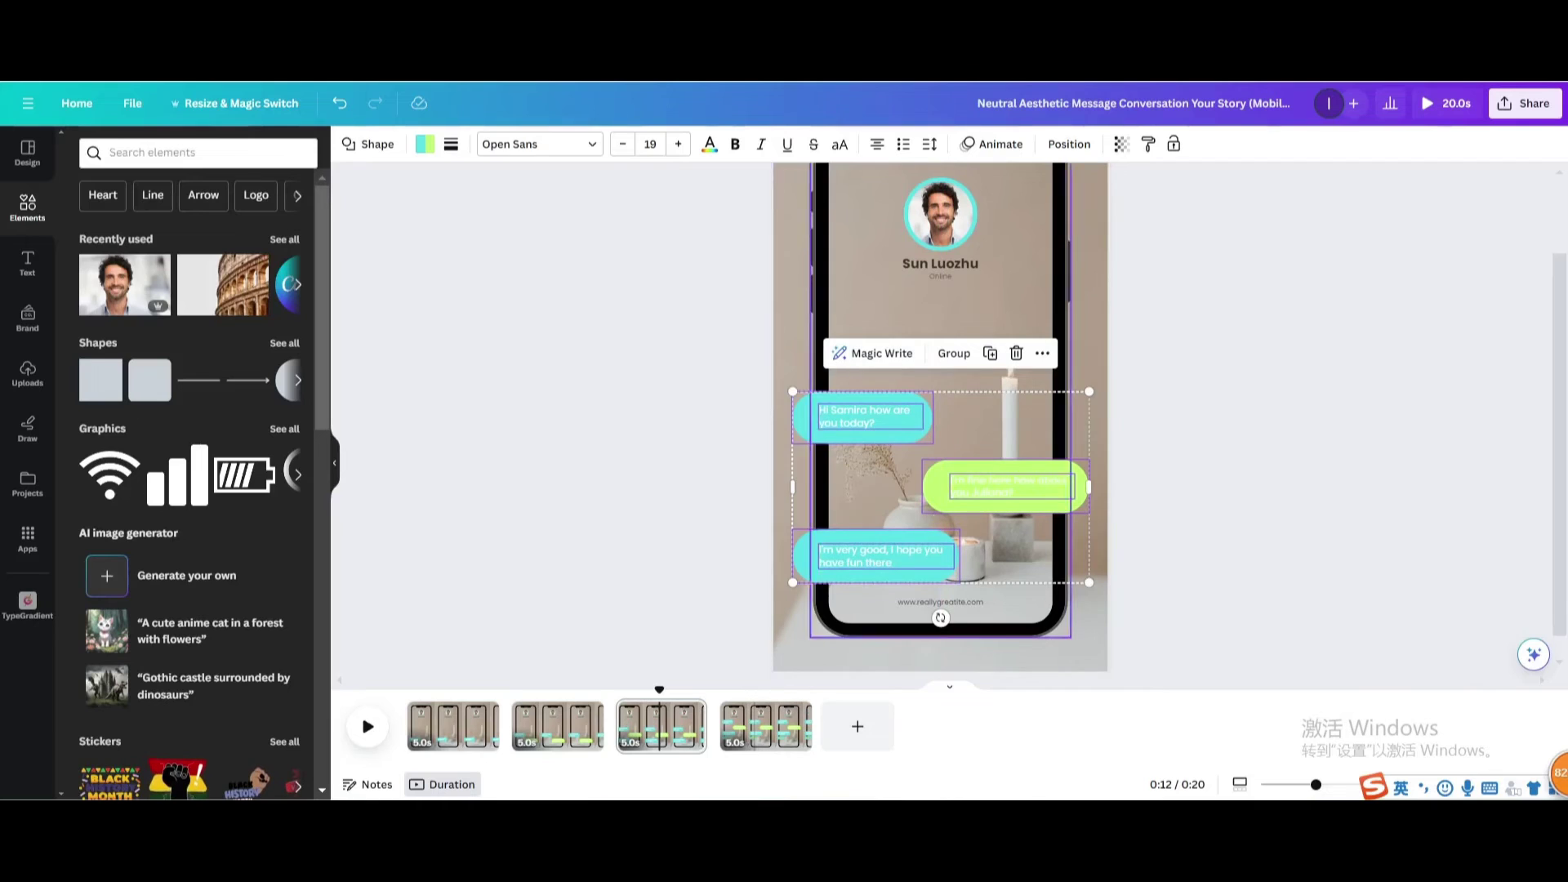
pyautogui.press('Escape')
# Give page 3's bottom 'I'm very good' bubble a Baseline animation.
pyautogui.click(877, 554)
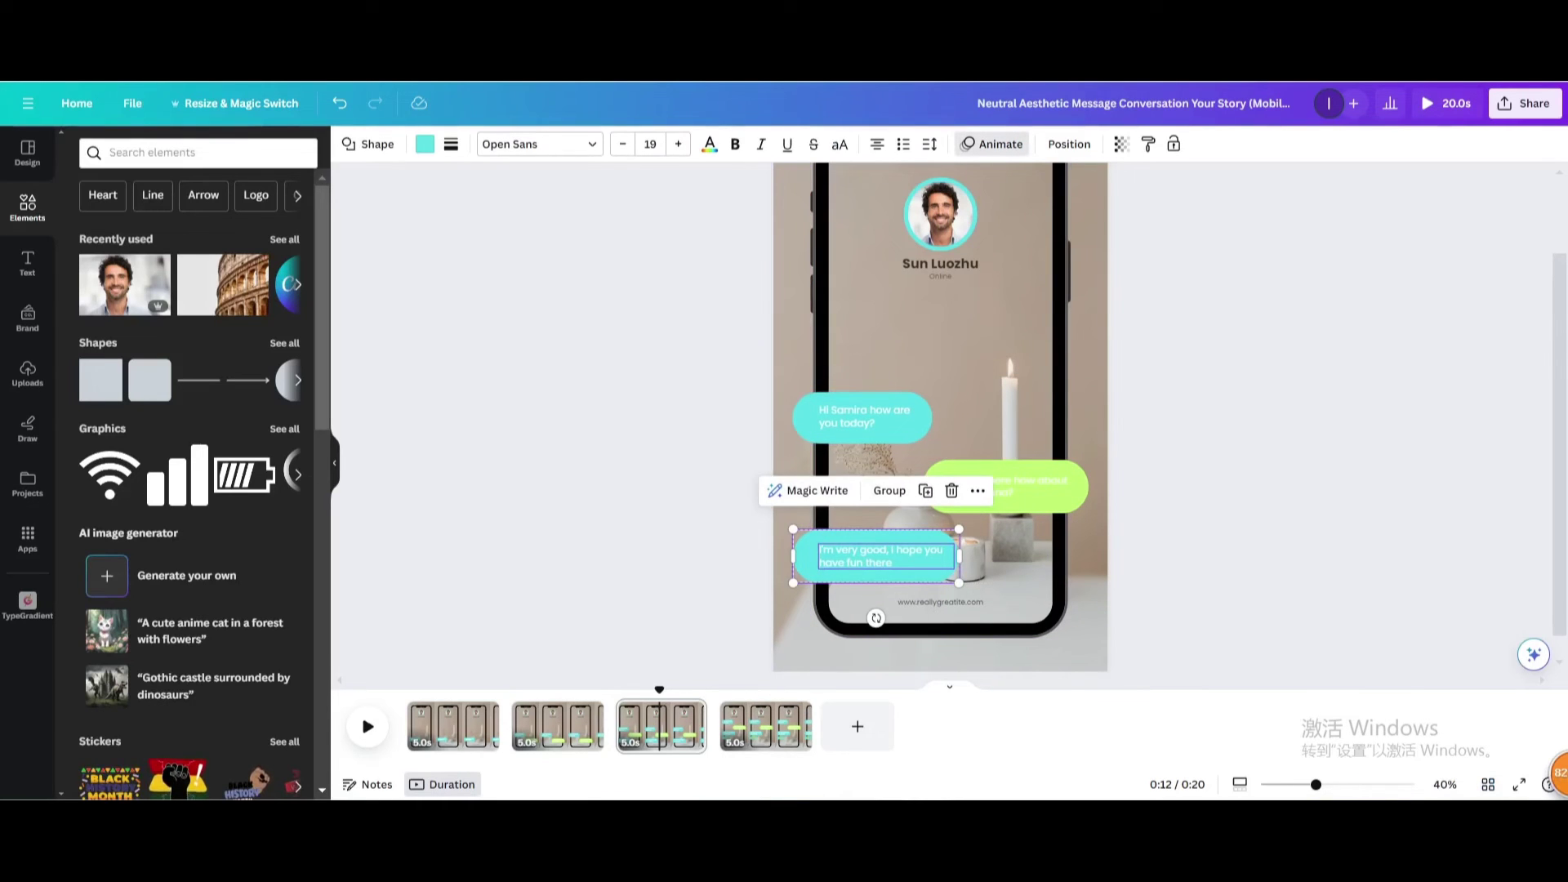
pyautogui.click(992, 143)
pyautogui.click(104, 507)
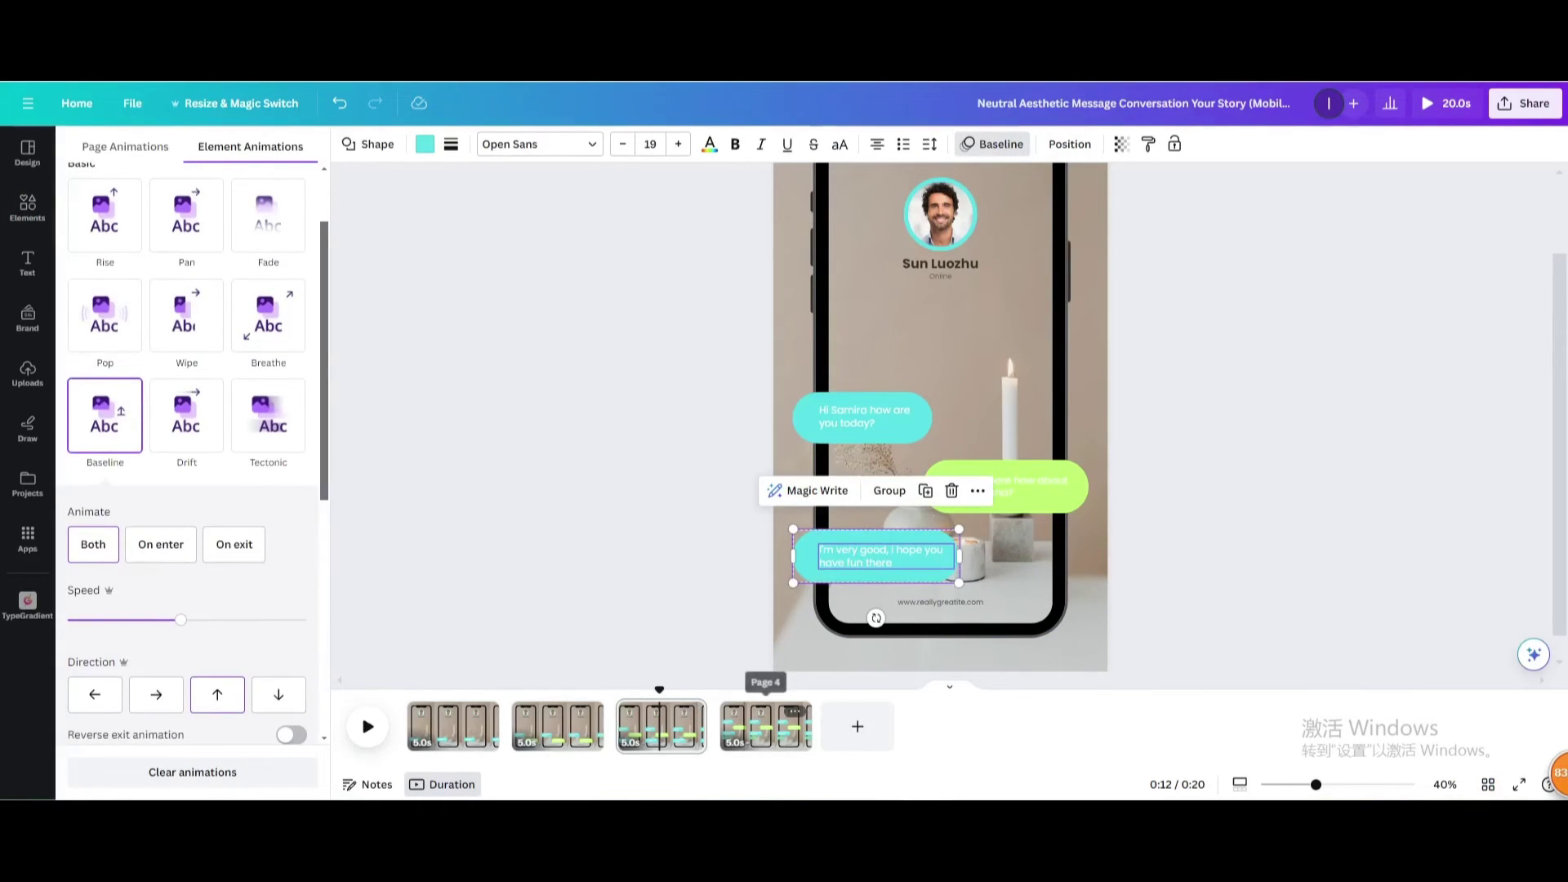
# Give page 4's emoji bubble group a Baseline animation on enter.
pyautogui.click(766, 726)
pyautogui.click(842, 521)
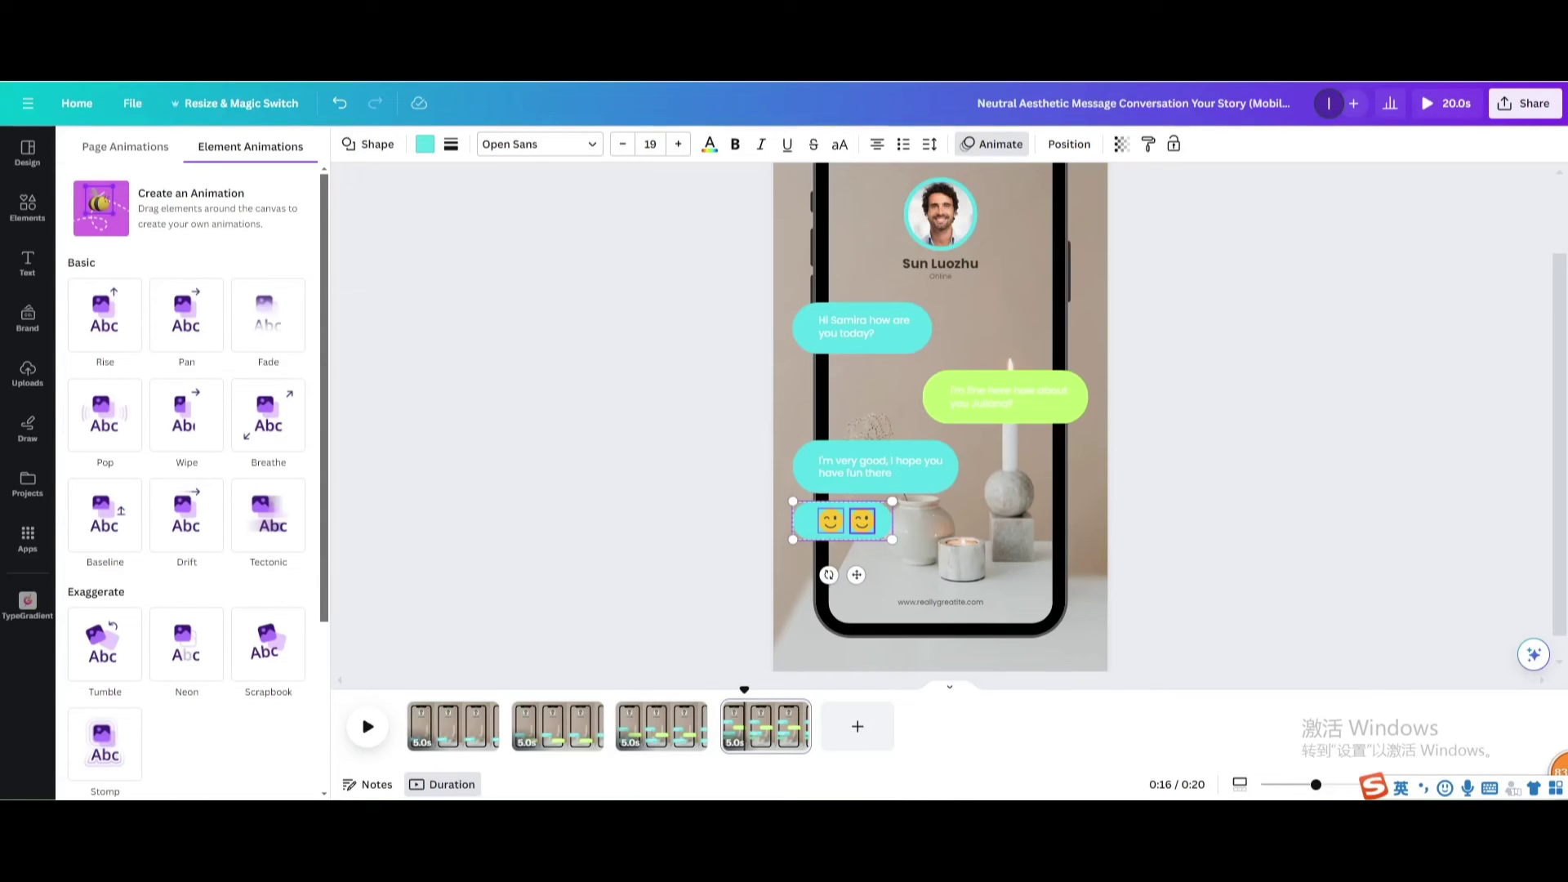
pyautogui.click(104, 515)
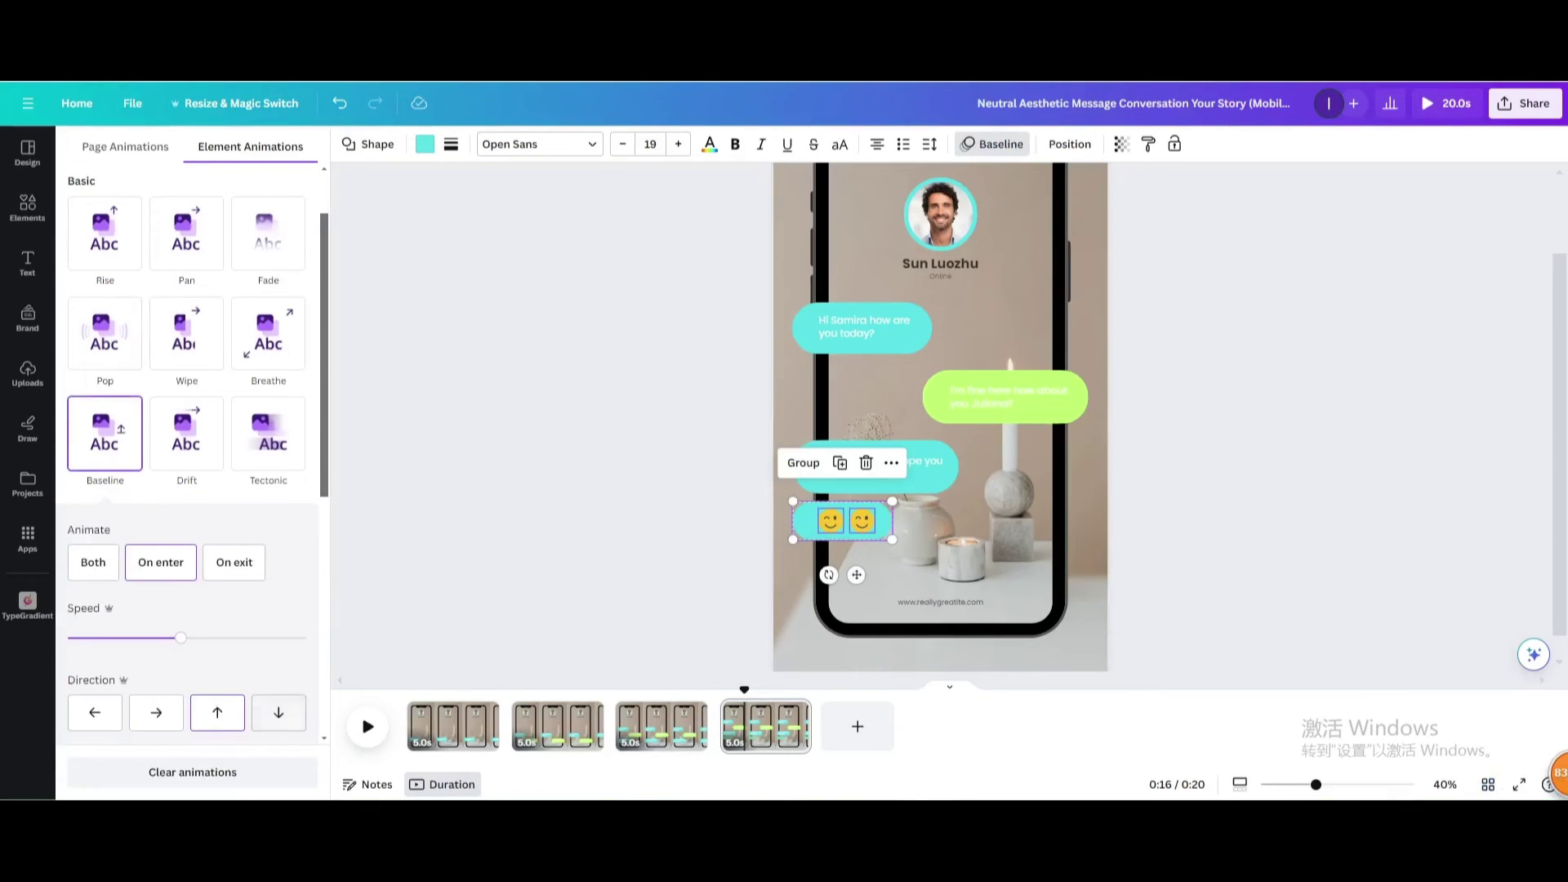
# Duplicate page 1 and return to the first page.
pyautogui.rightClick(452, 724)
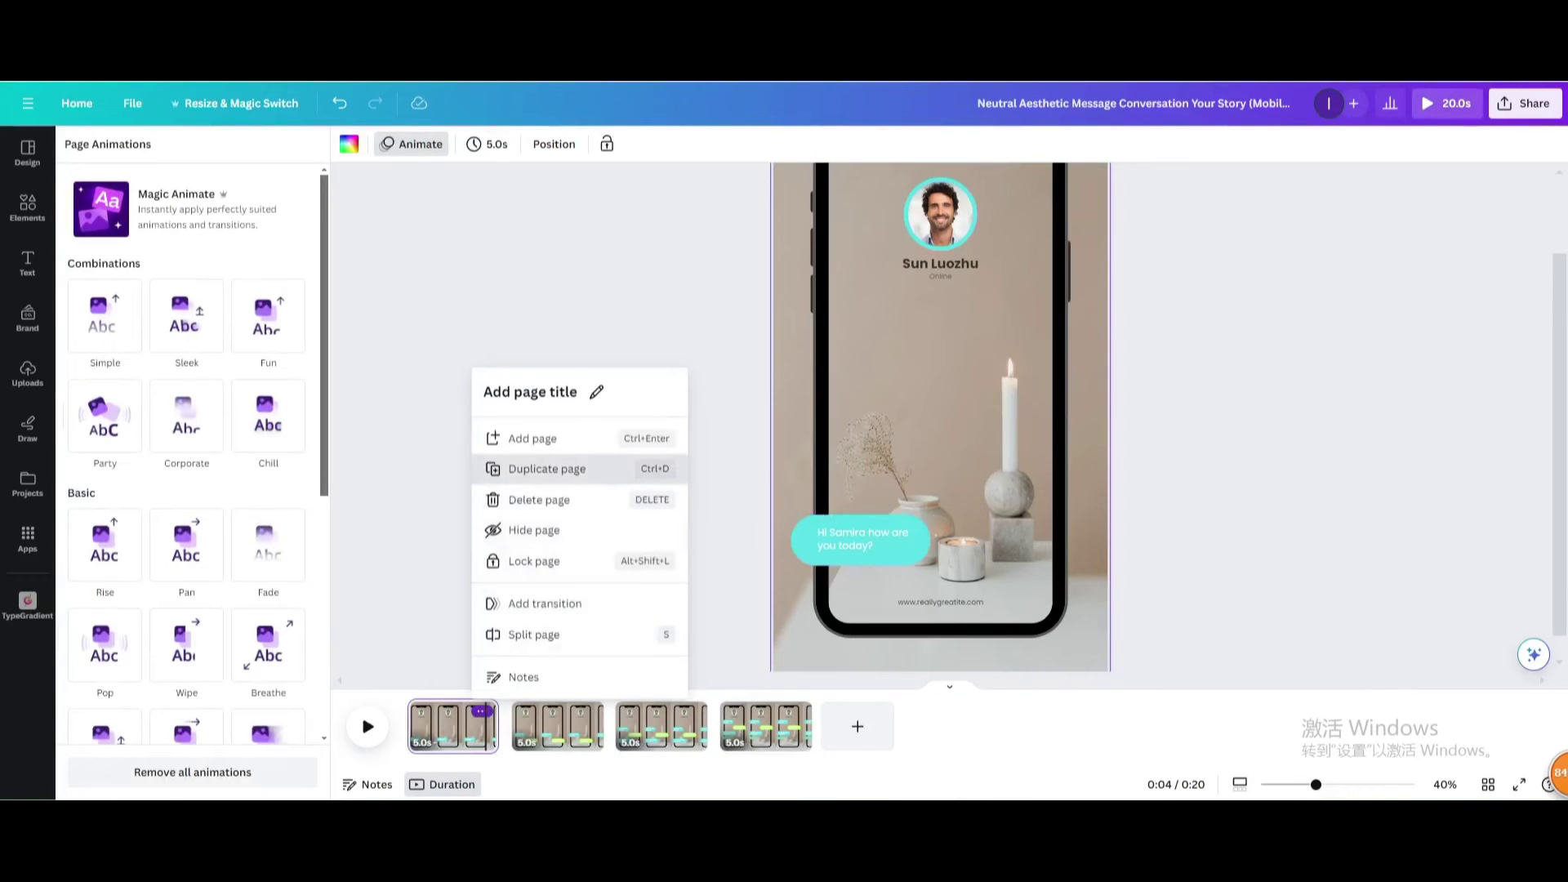
pyautogui.click(546, 469)
pyautogui.click(452, 724)
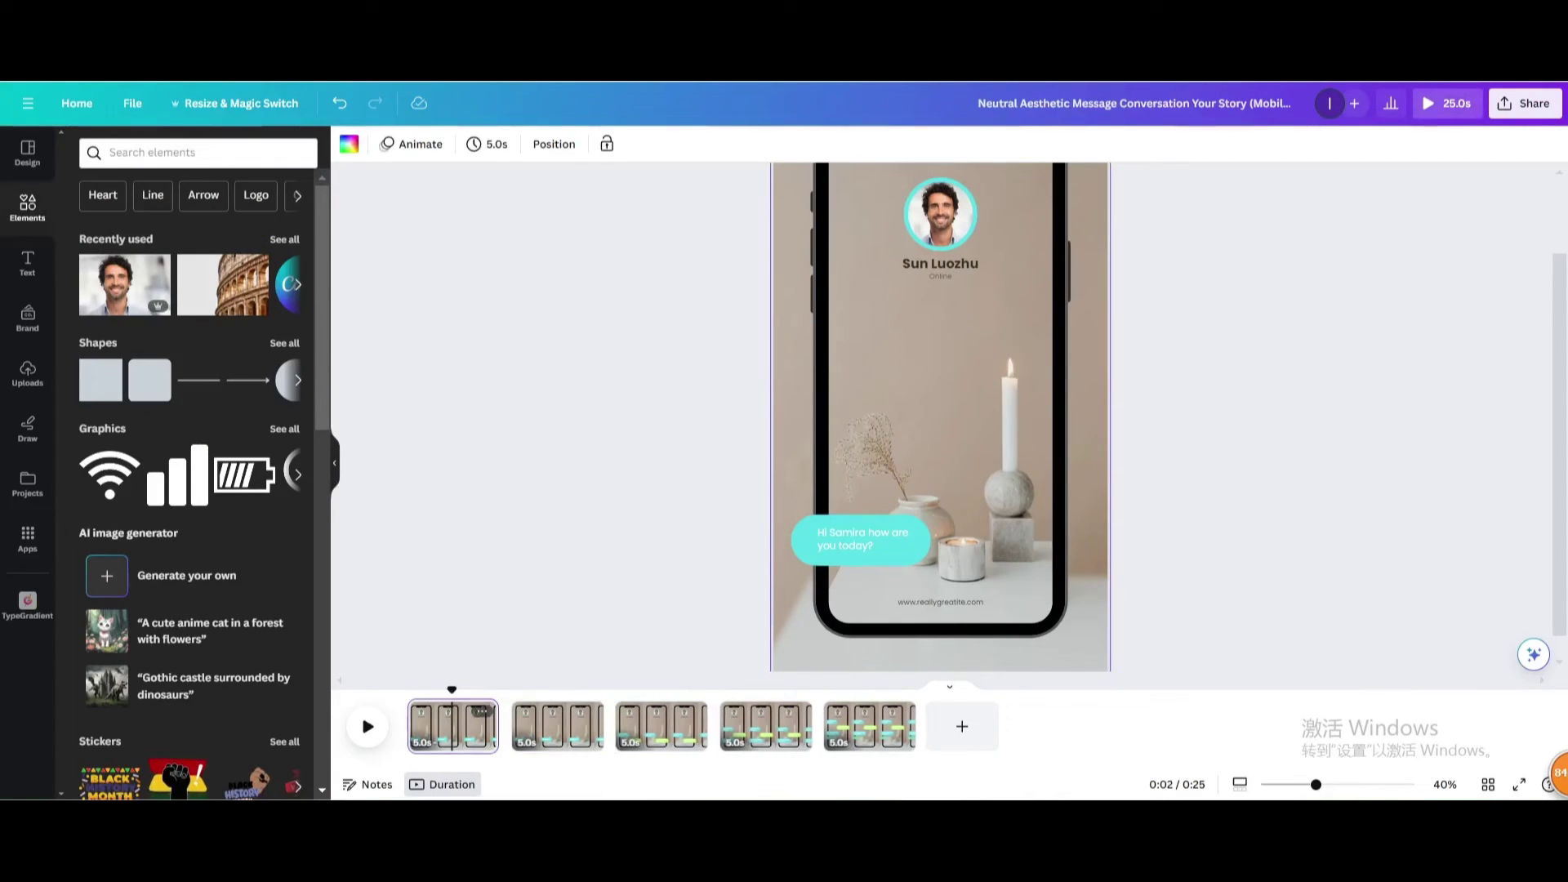
# Replace the bubble's message text with enlarged typing dots.
pyautogui.click(864, 540)
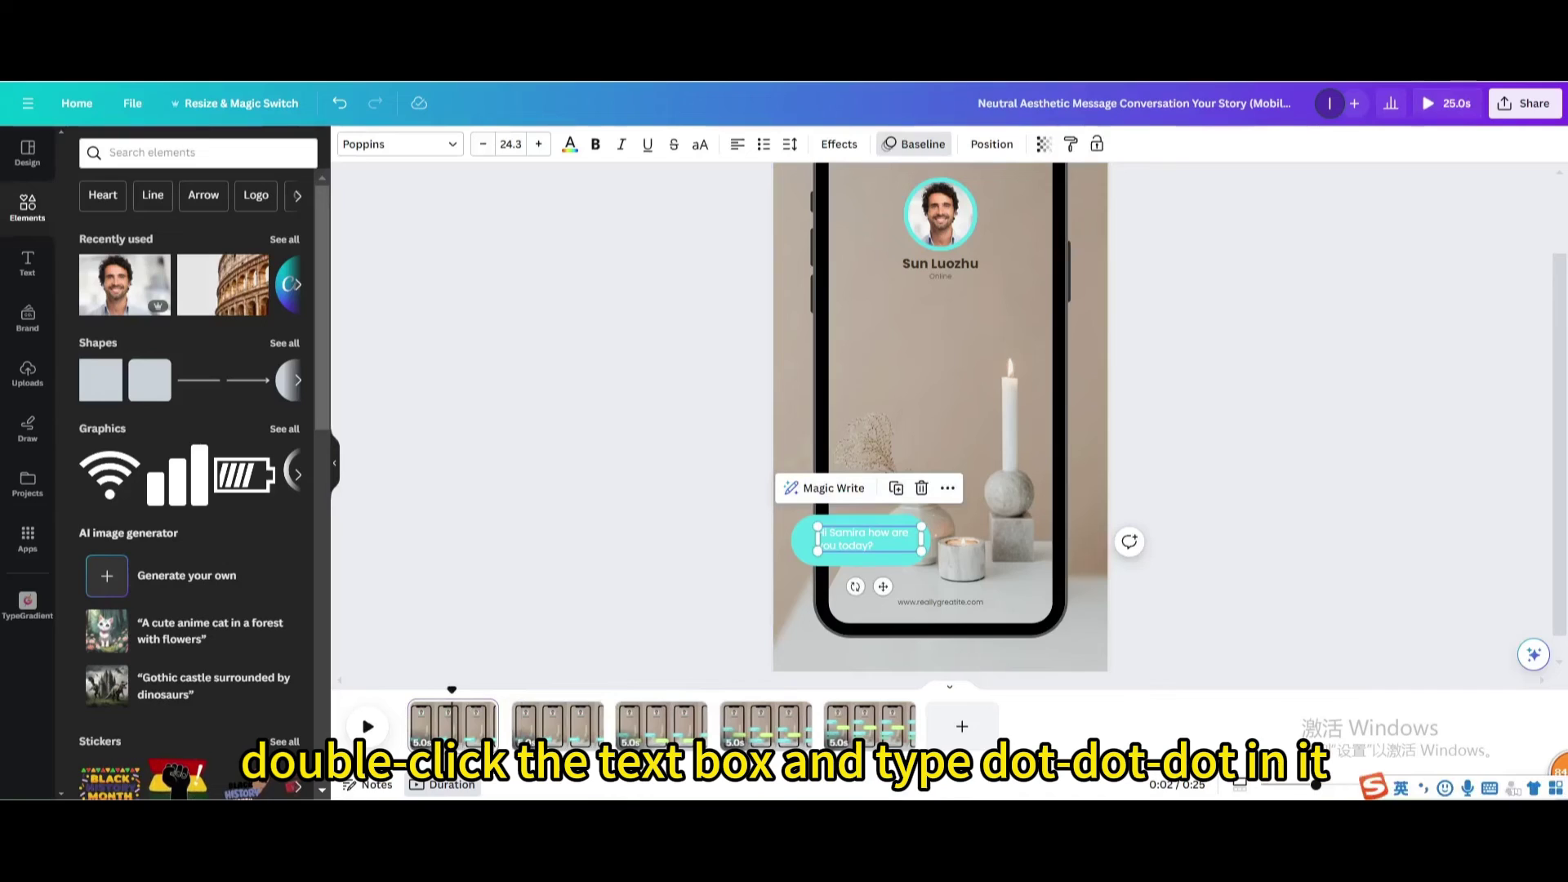
pyautogui.doubleClick(863, 539)
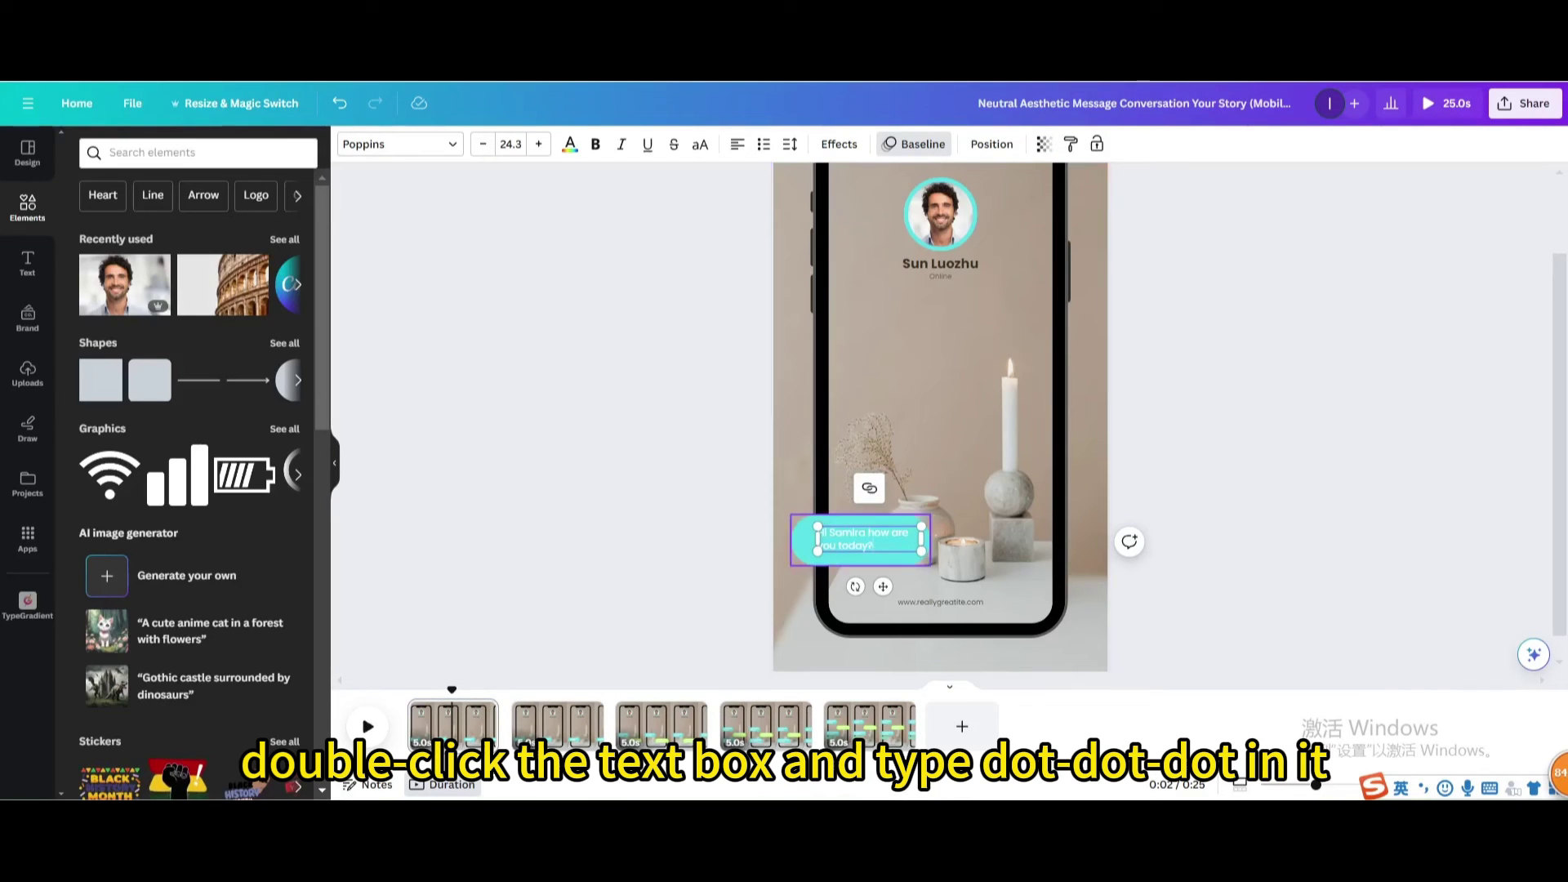
pyautogui.press('BackSpace')
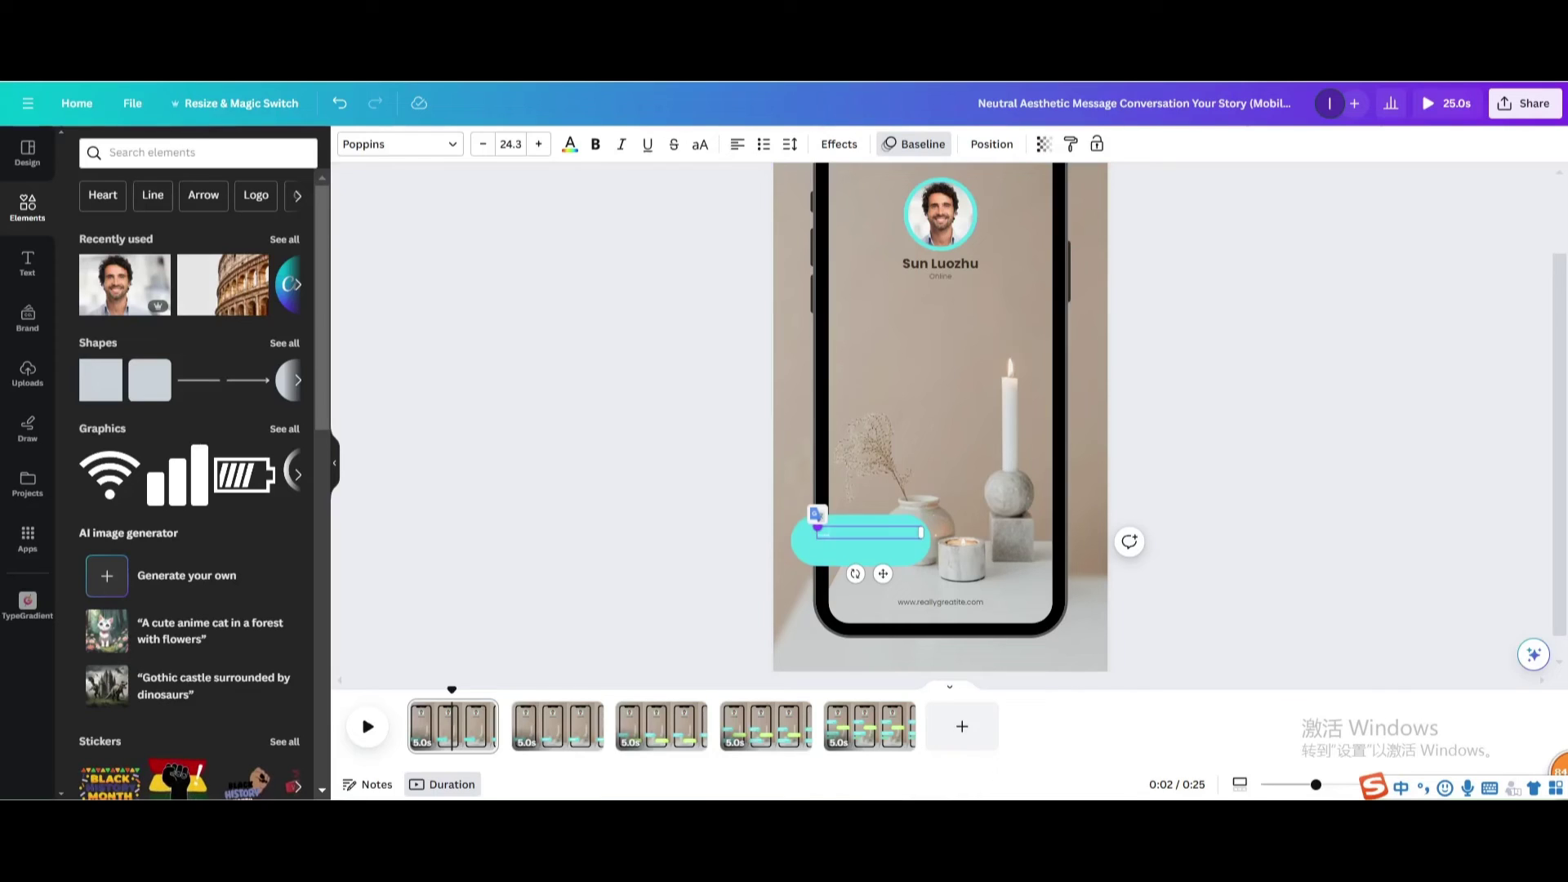
pyautogui.press('shift')
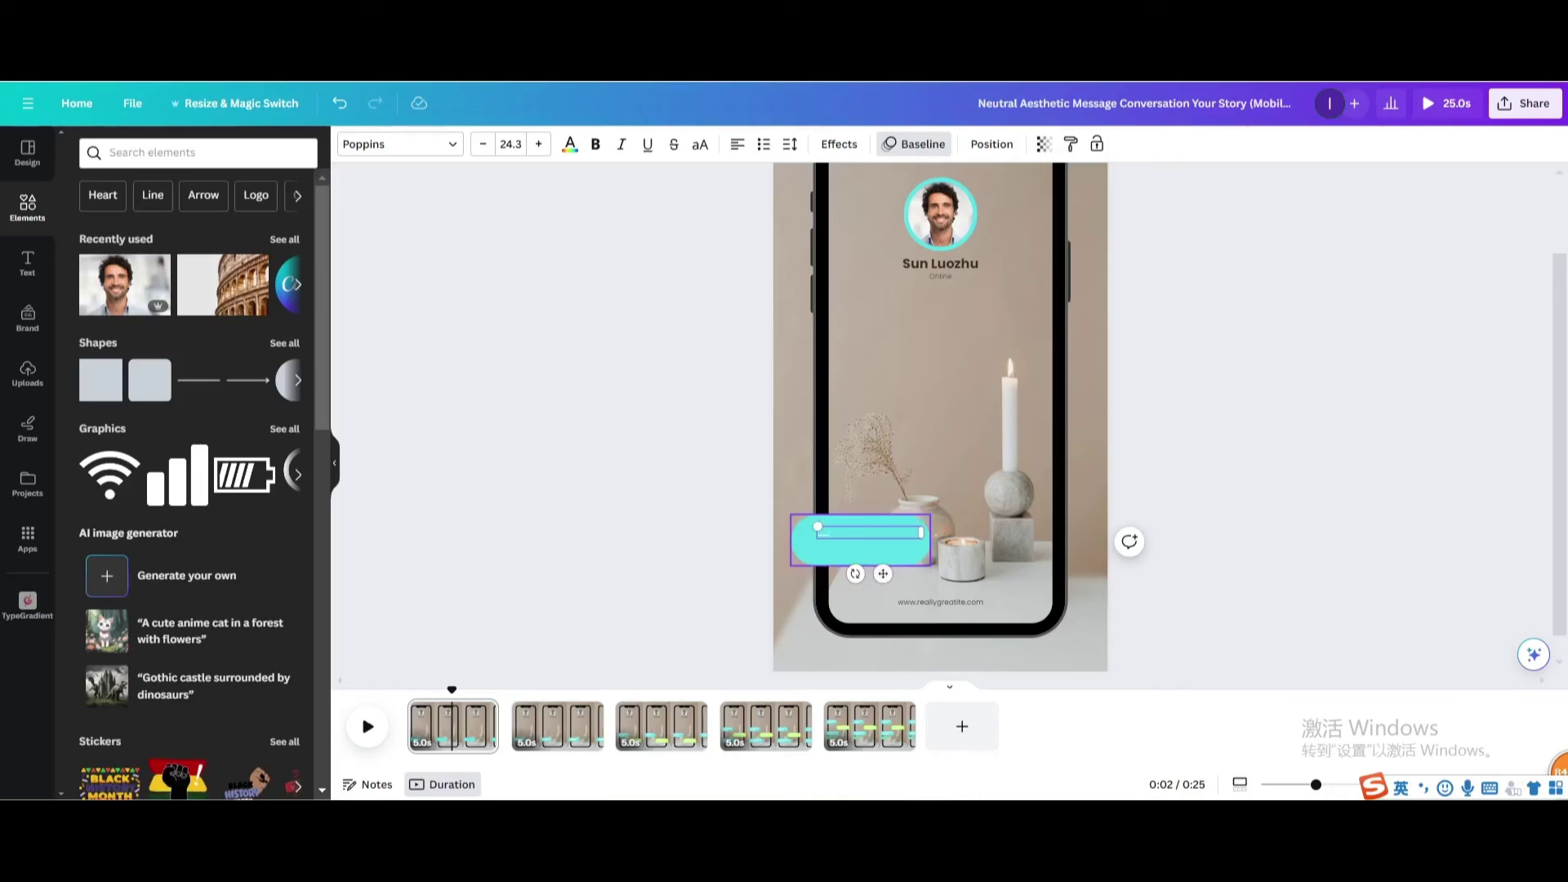
pyautogui.moveTo(922, 531); pyautogui.dragTo(836, 531)
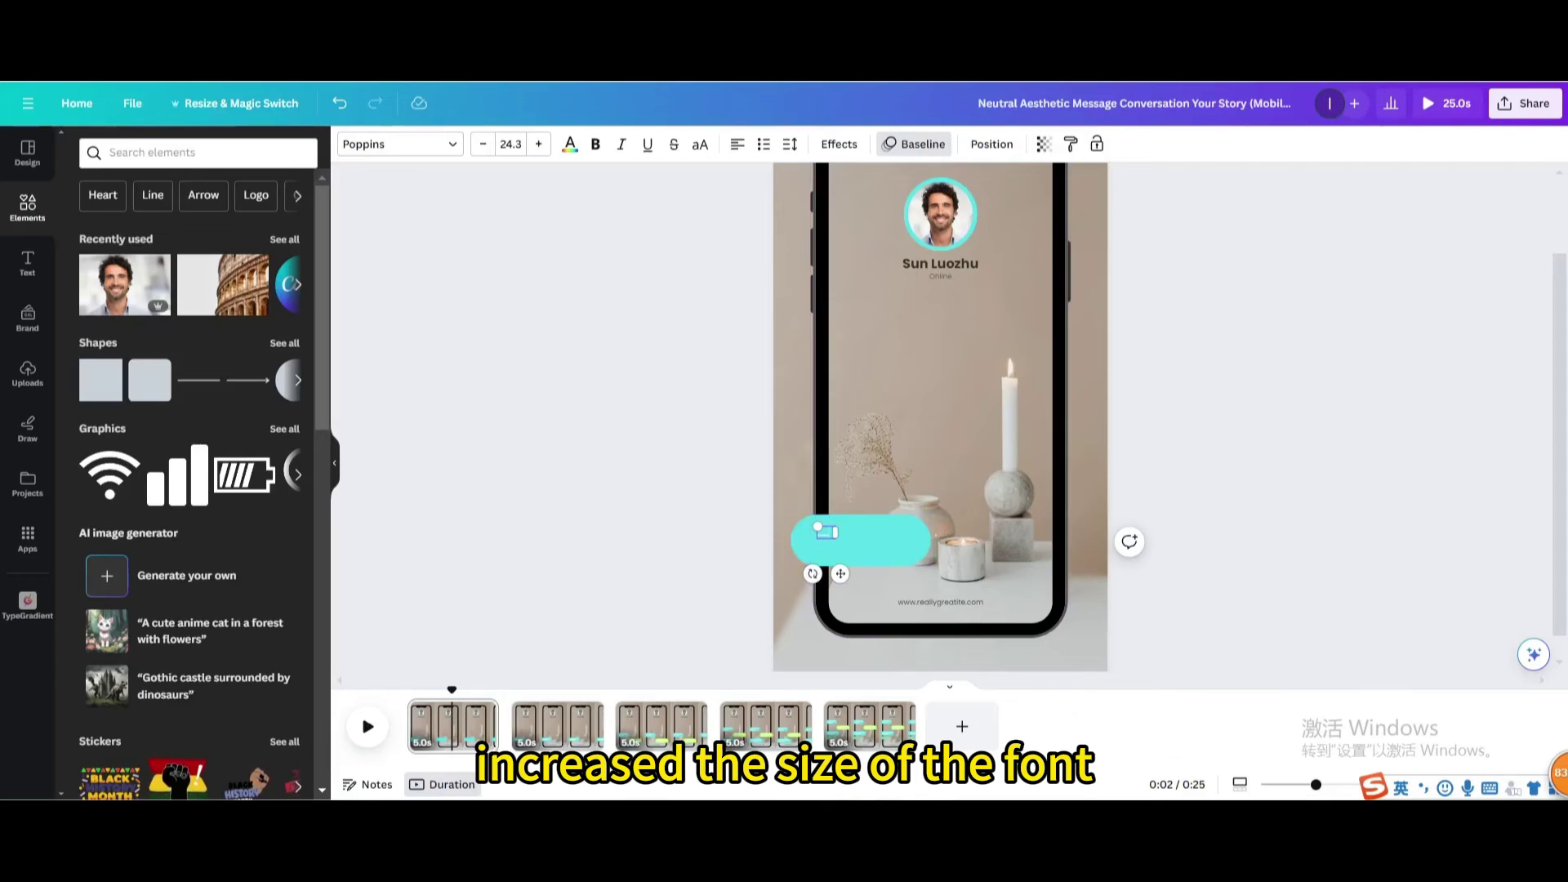
pyautogui.moveTo(839, 539)
pyautogui.mouseDown()
pyautogui.moveTo(883, 570)
pyautogui.moveTo(861, 585)
pyautogui.mouseUp()
# Narrow the turquoise bubble to fit the dots and review its animation settings.
pyautogui.click(906, 545)
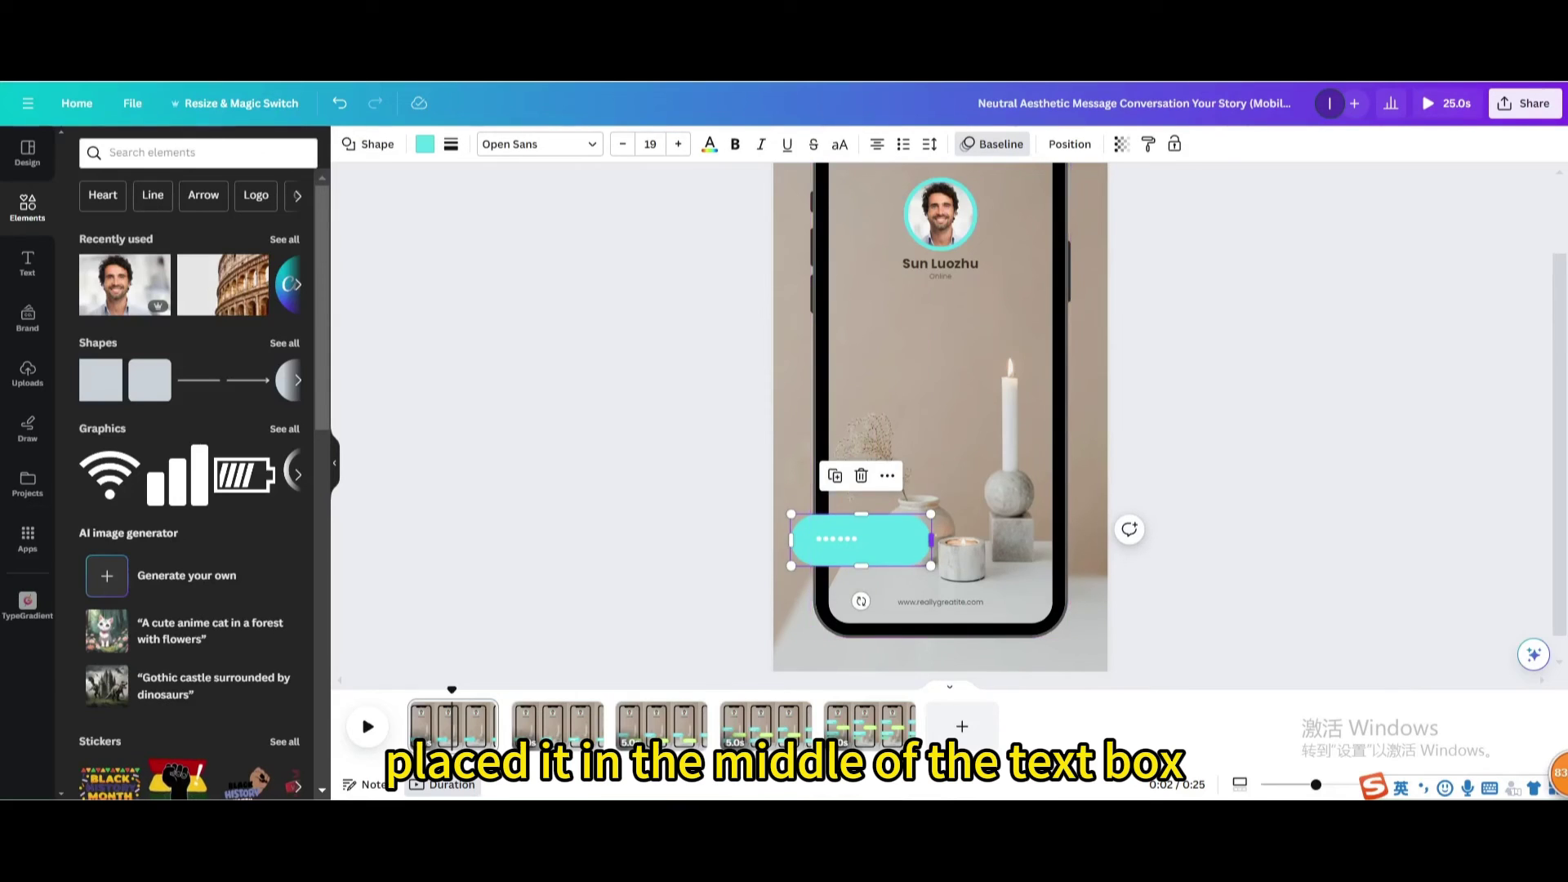
pyautogui.moveTo(930, 539); pyautogui.dragTo(839, 539)
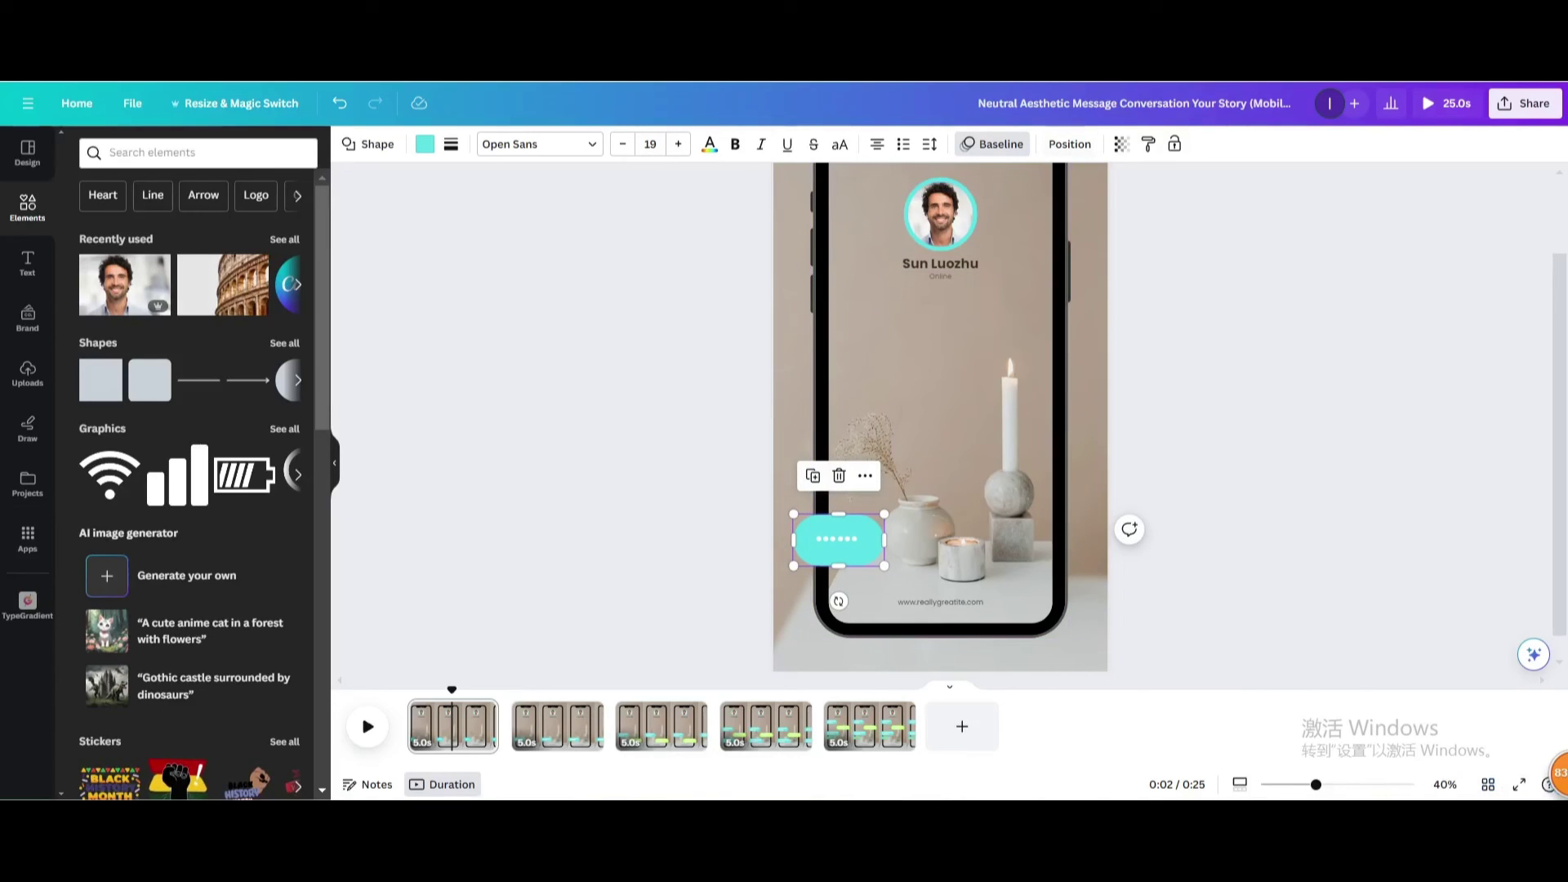
pyautogui.click(993, 143)
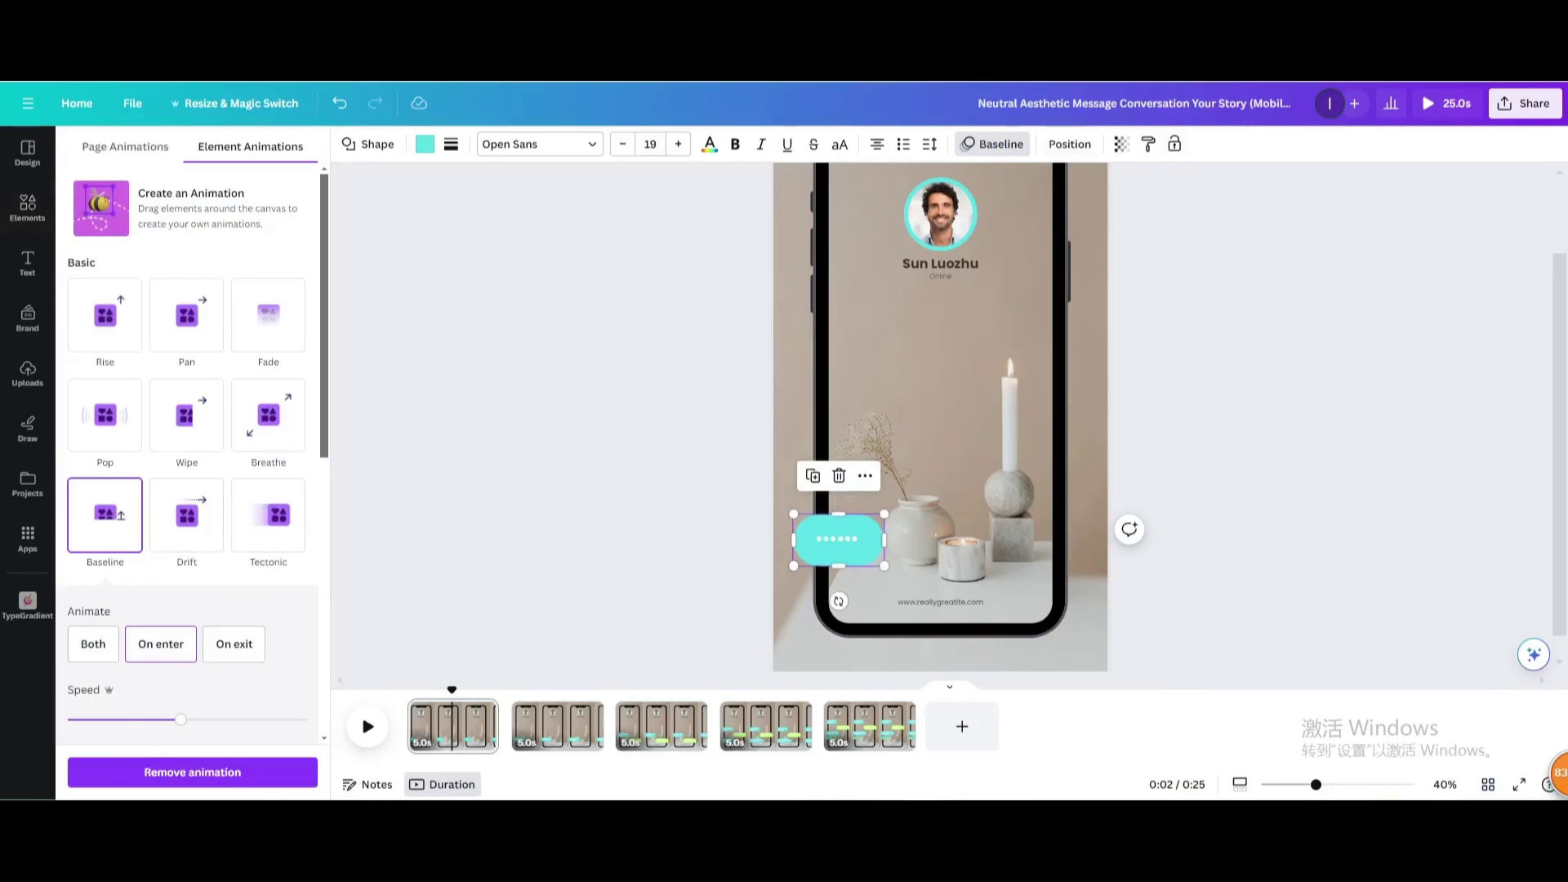
# Set all five pages to 2.5 seconds each, shortening the video to 12.5 seconds.
pyautogui.click(27, 208)
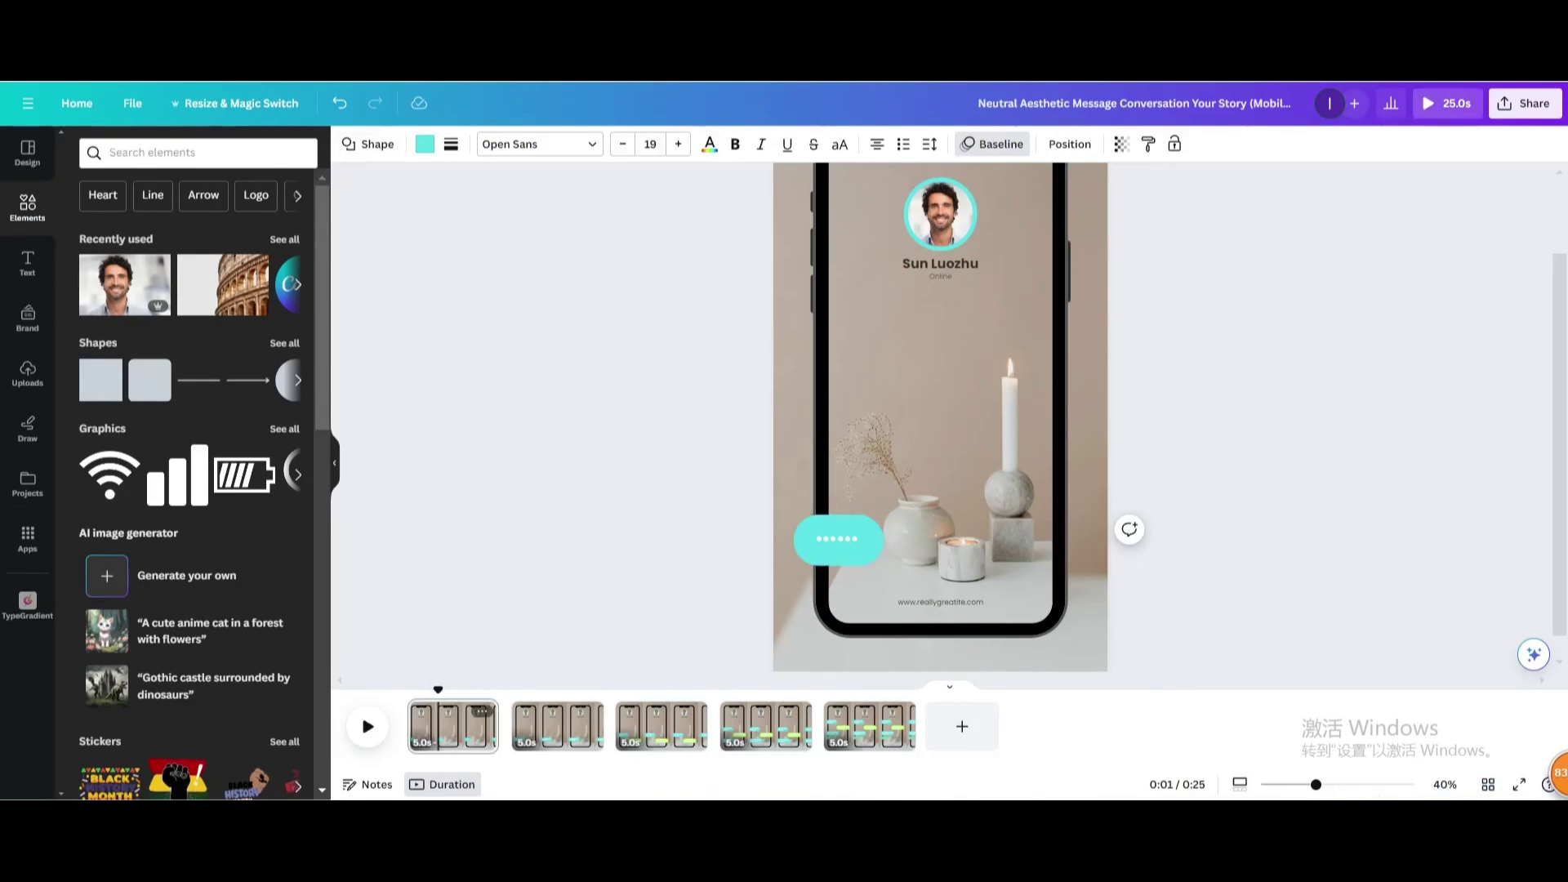
pyautogui.click(448, 716)
pyautogui.click(488, 144)
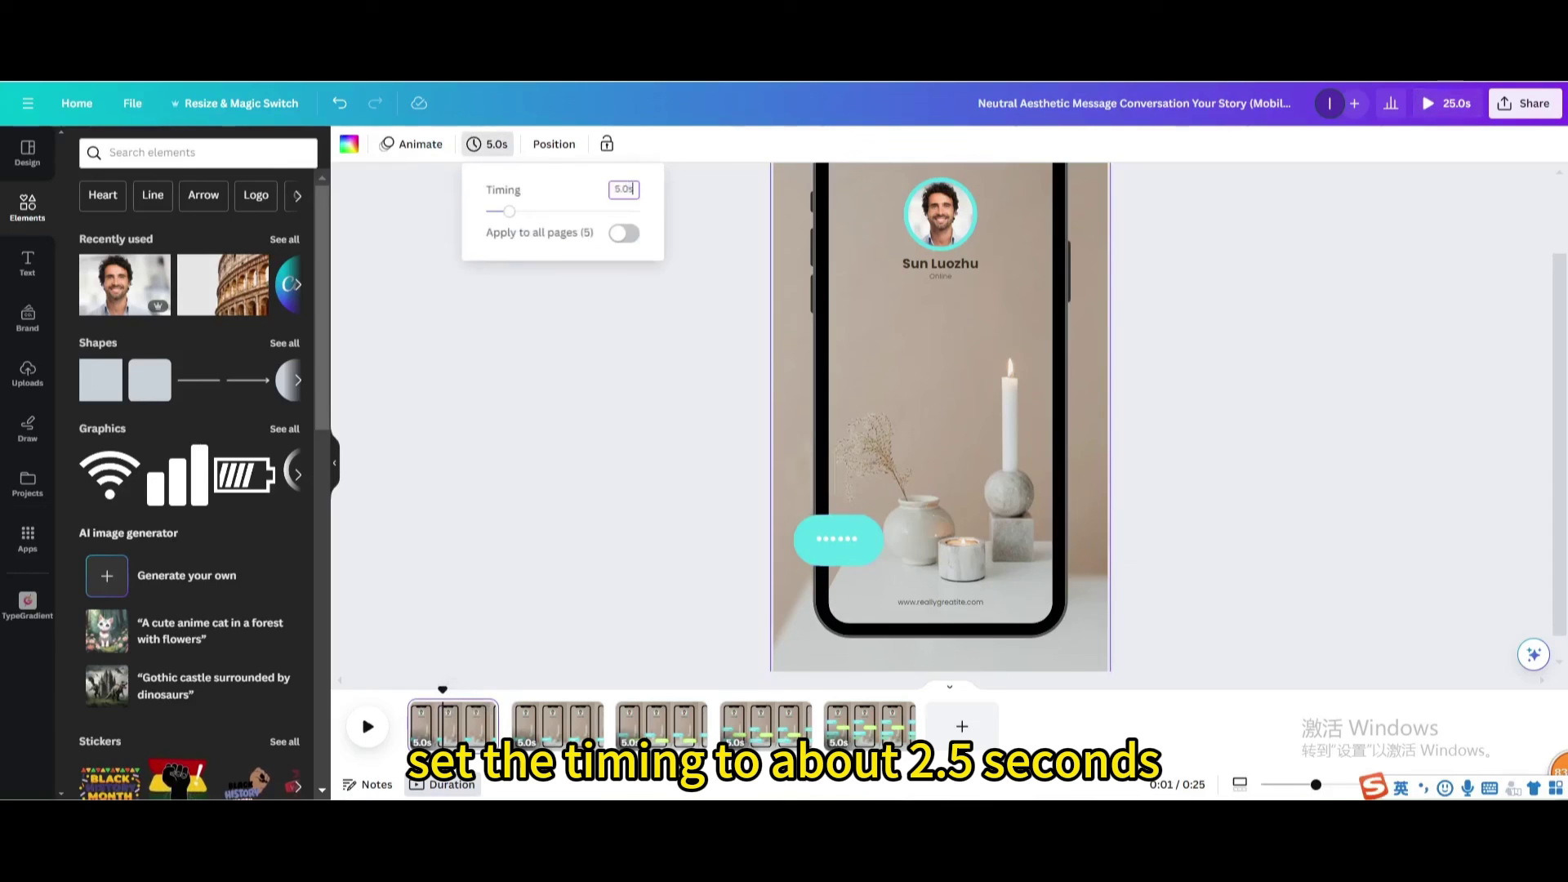
pyautogui.write('.5')
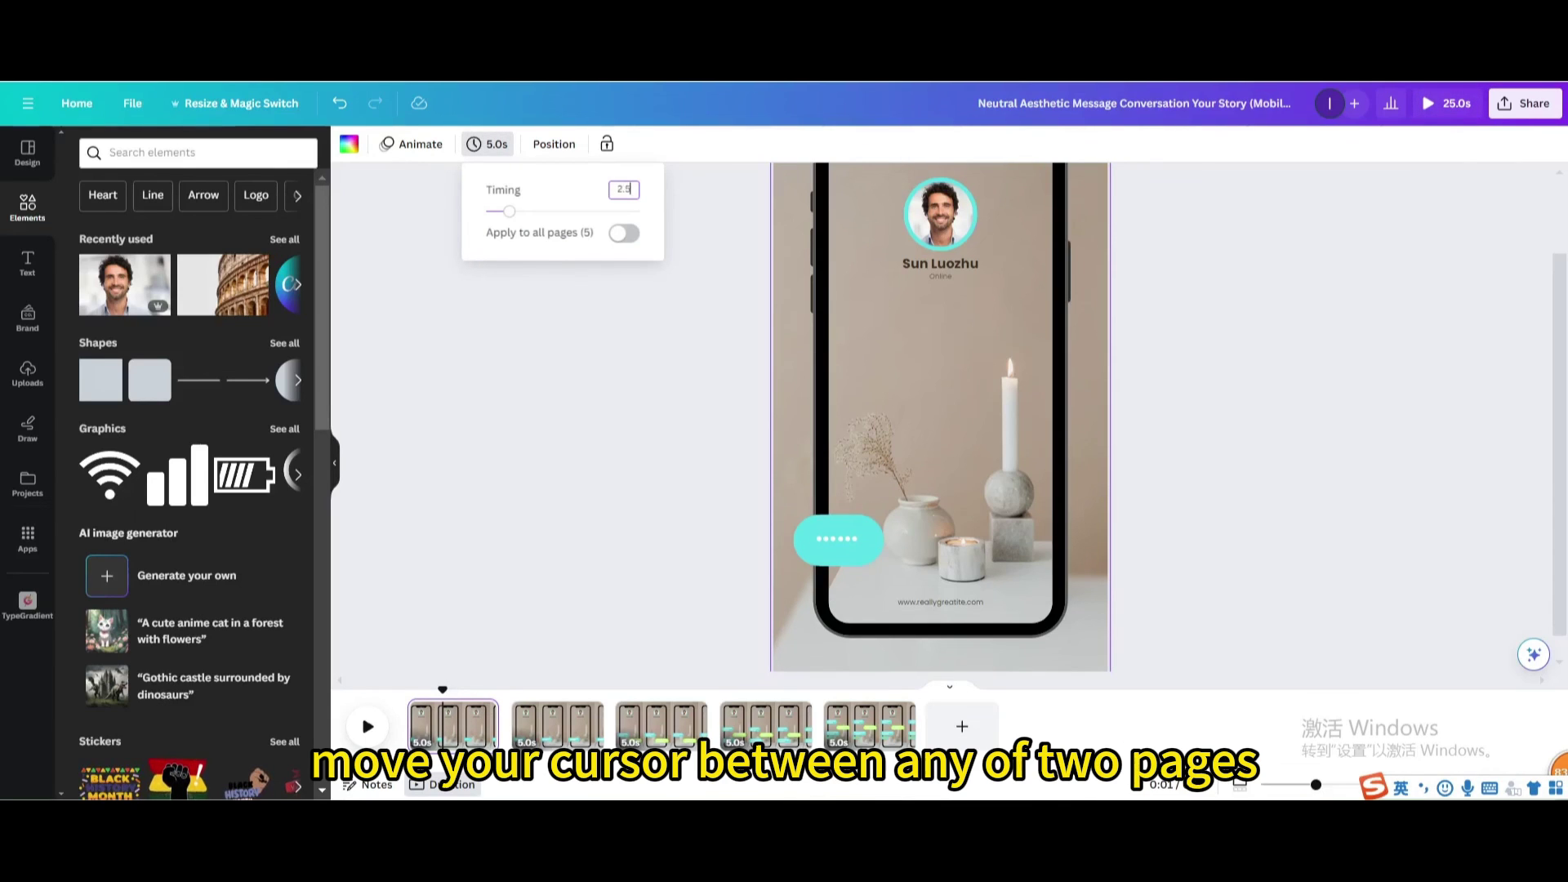
pyautogui.click(624, 232)
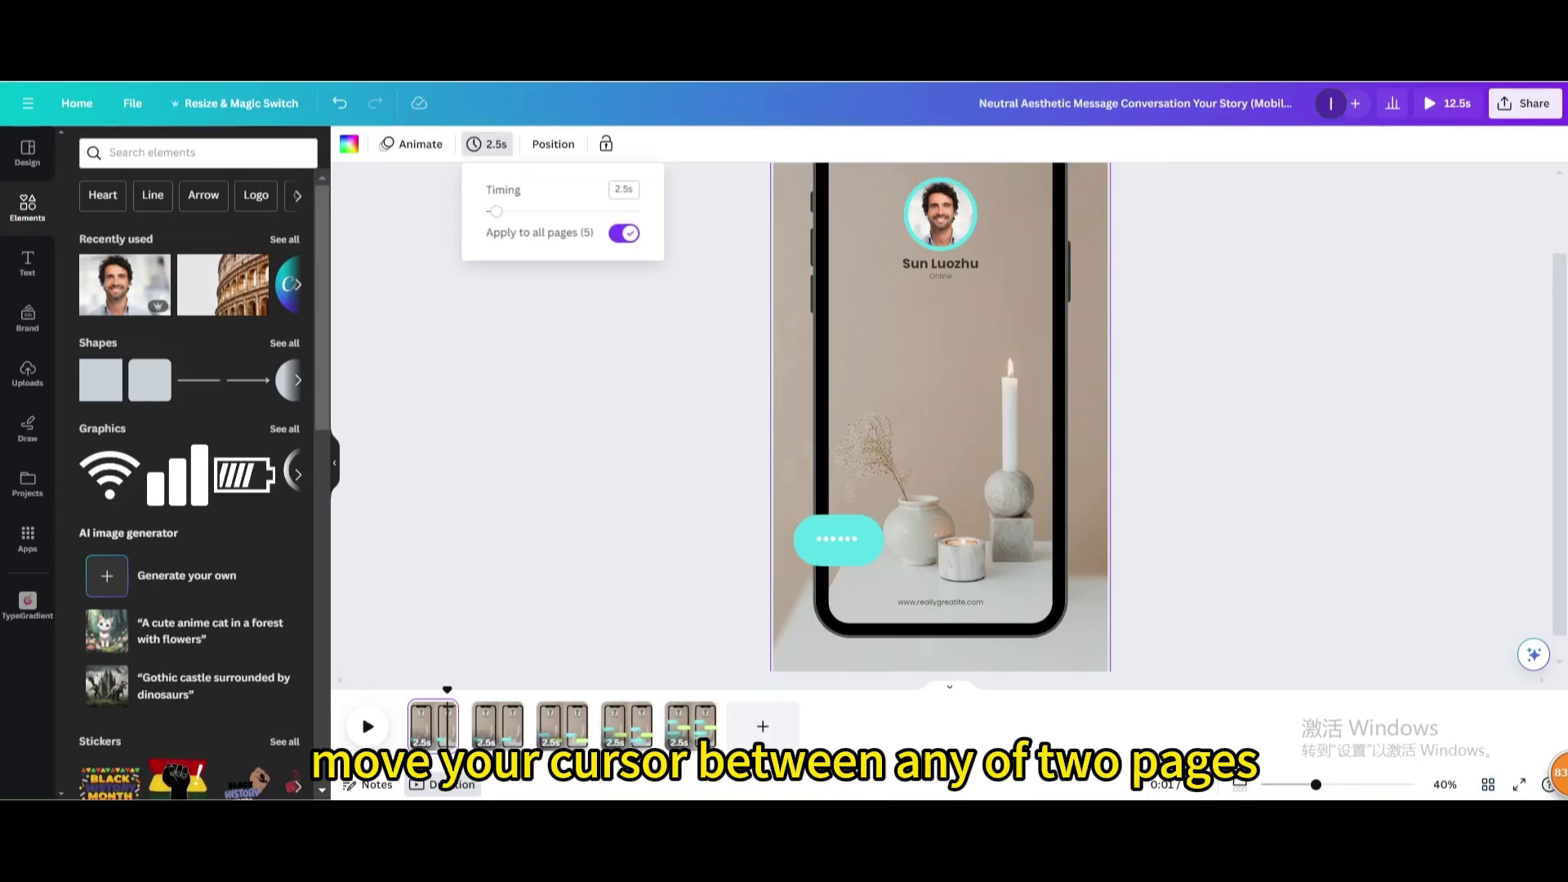
# Apply Match & Move transitions between all five pages and play the chat preview.
pyautogui.click(474, 718)
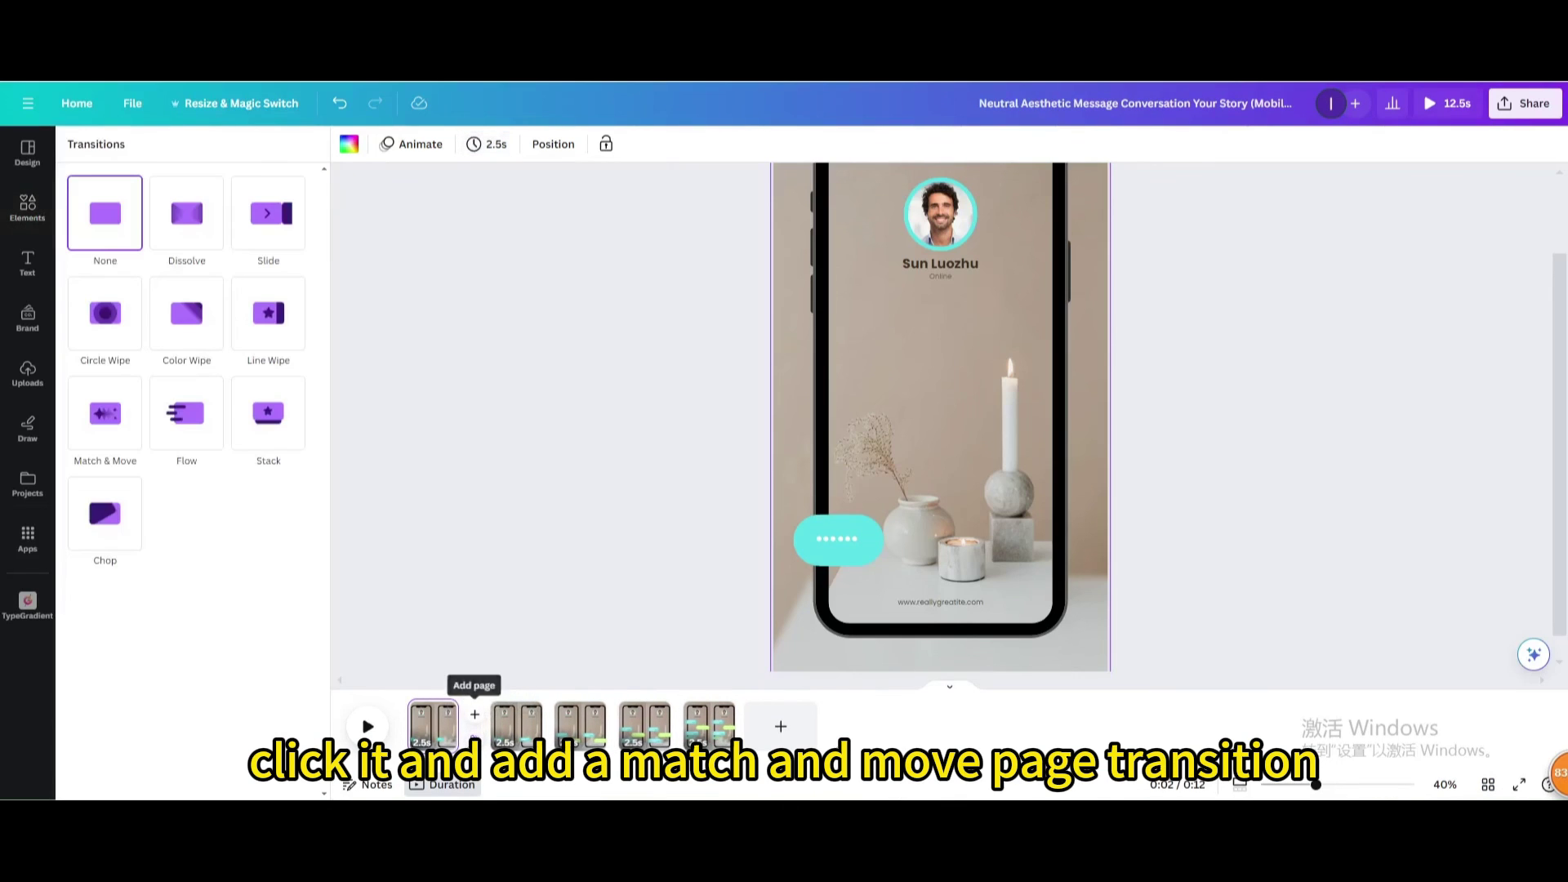
pyautogui.click(105, 413)
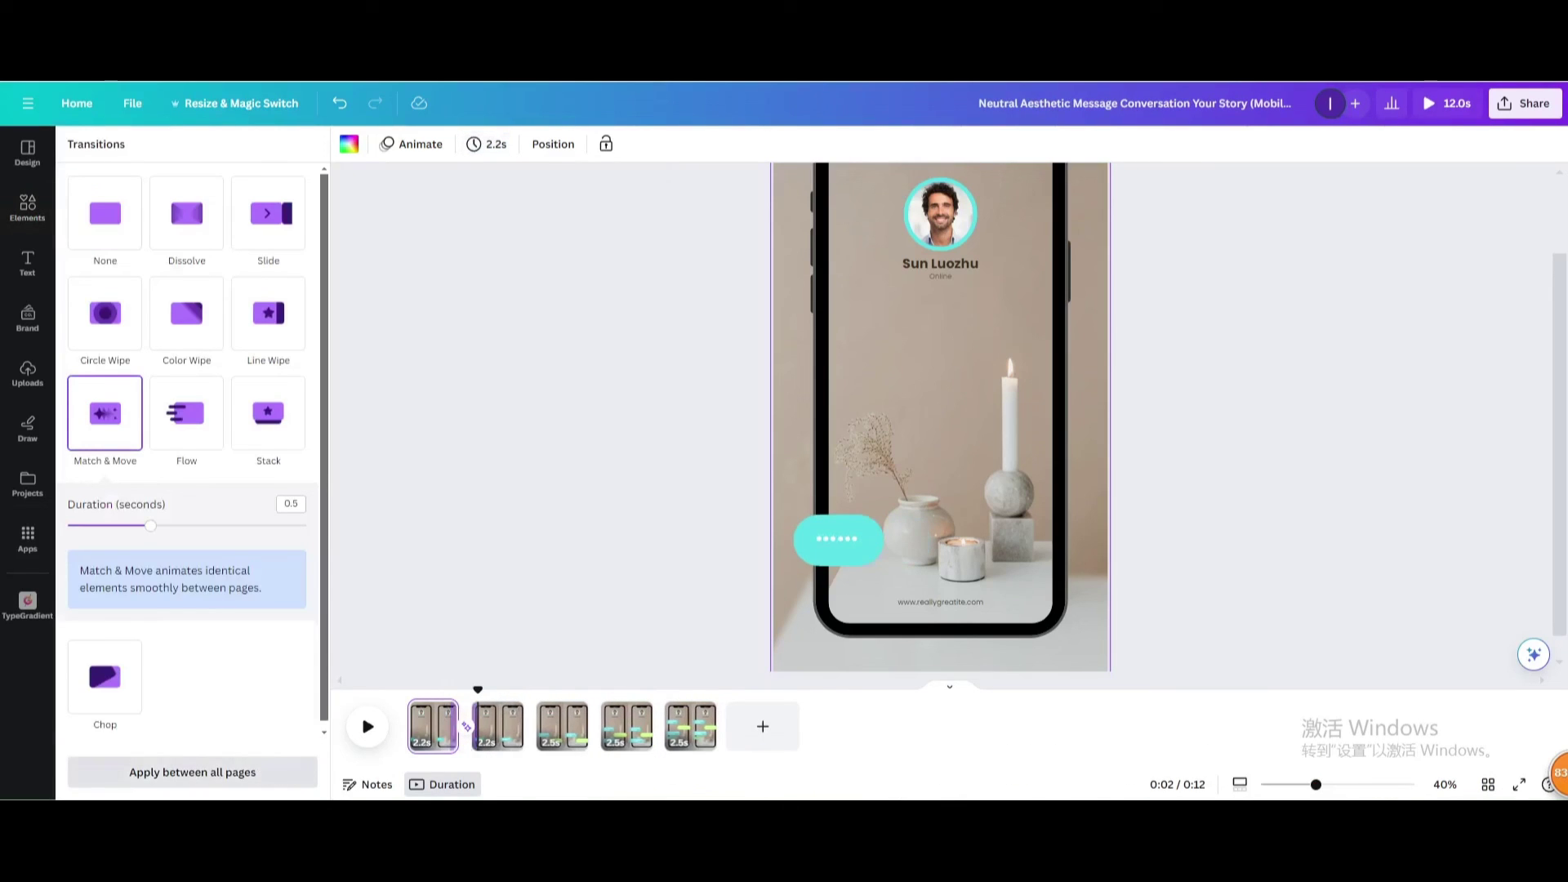
pyautogui.click(193, 772)
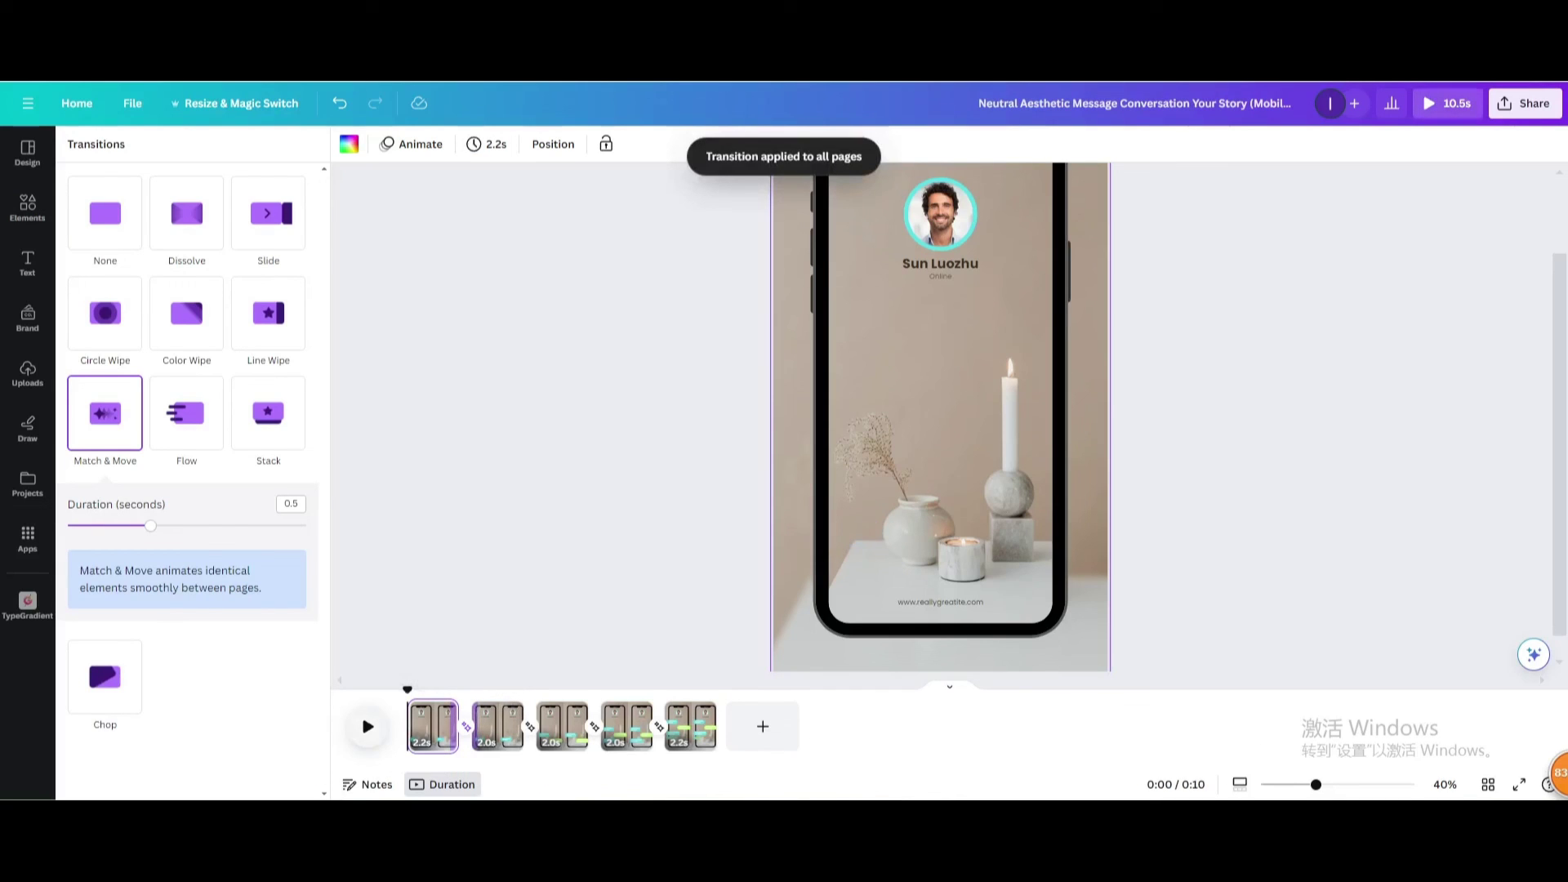
pyautogui.press('space')
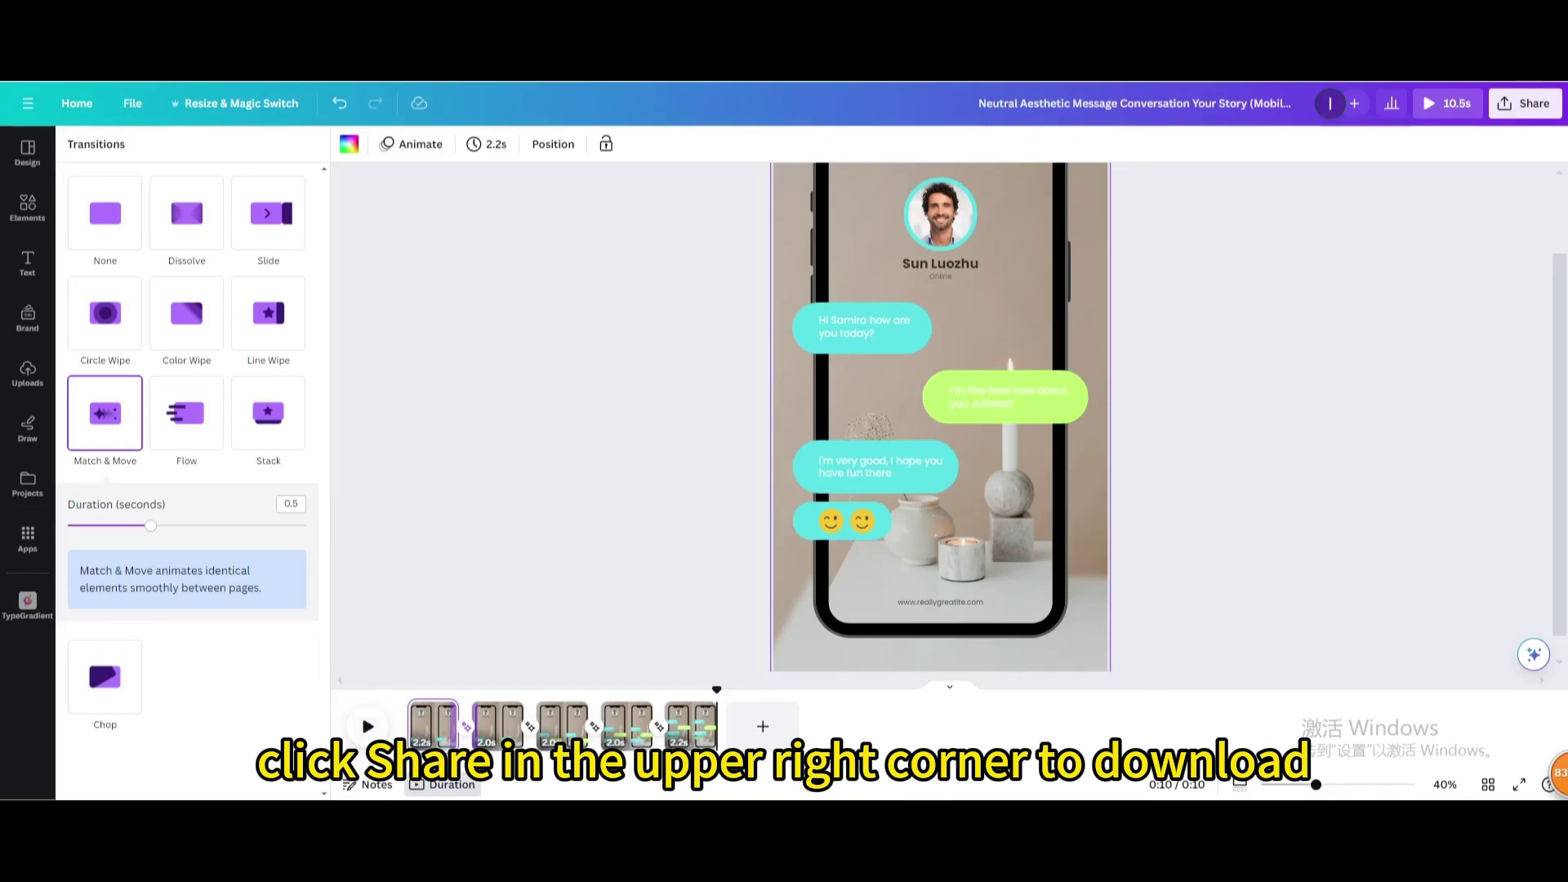
# Download all five pages as a 1080p MP4 video from Share.
pyautogui.click(1525, 104)
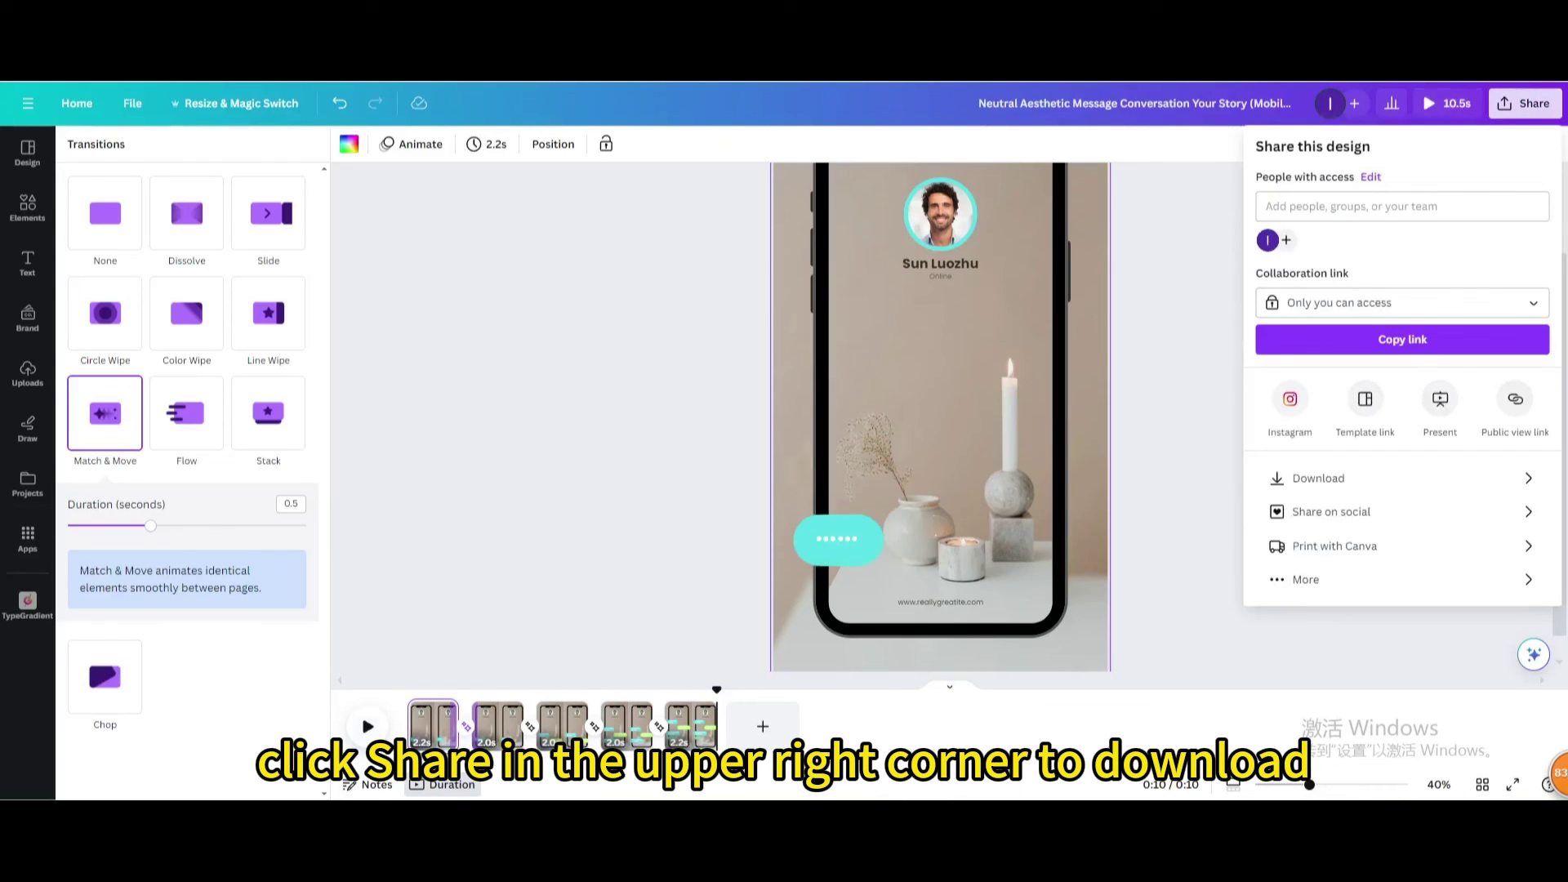
pyautogui.click(1318, 477)
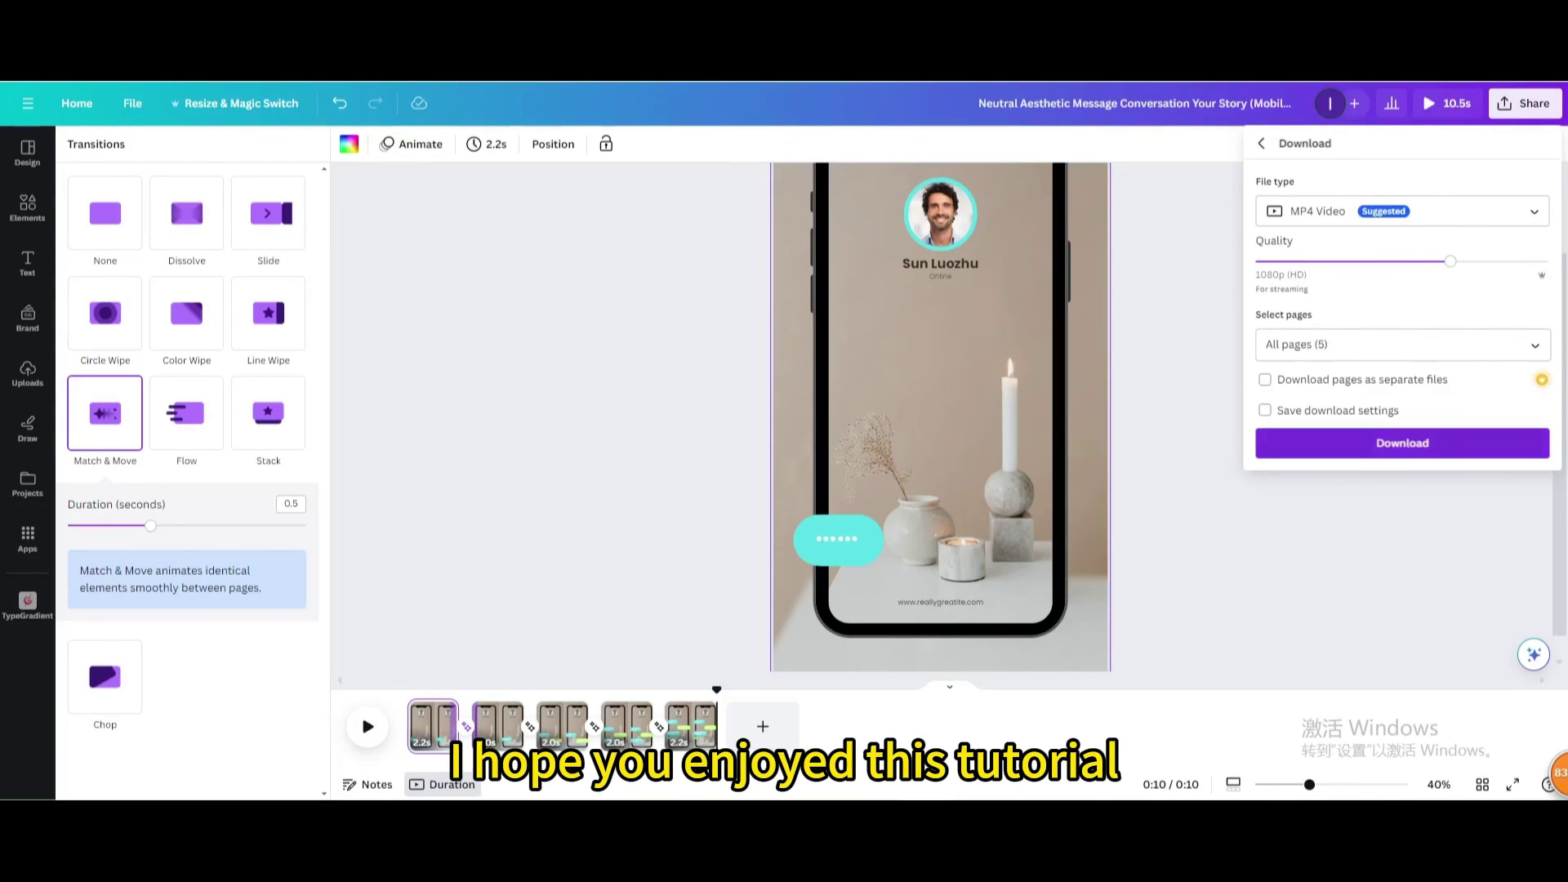
pyautogui.click(1401, 441)
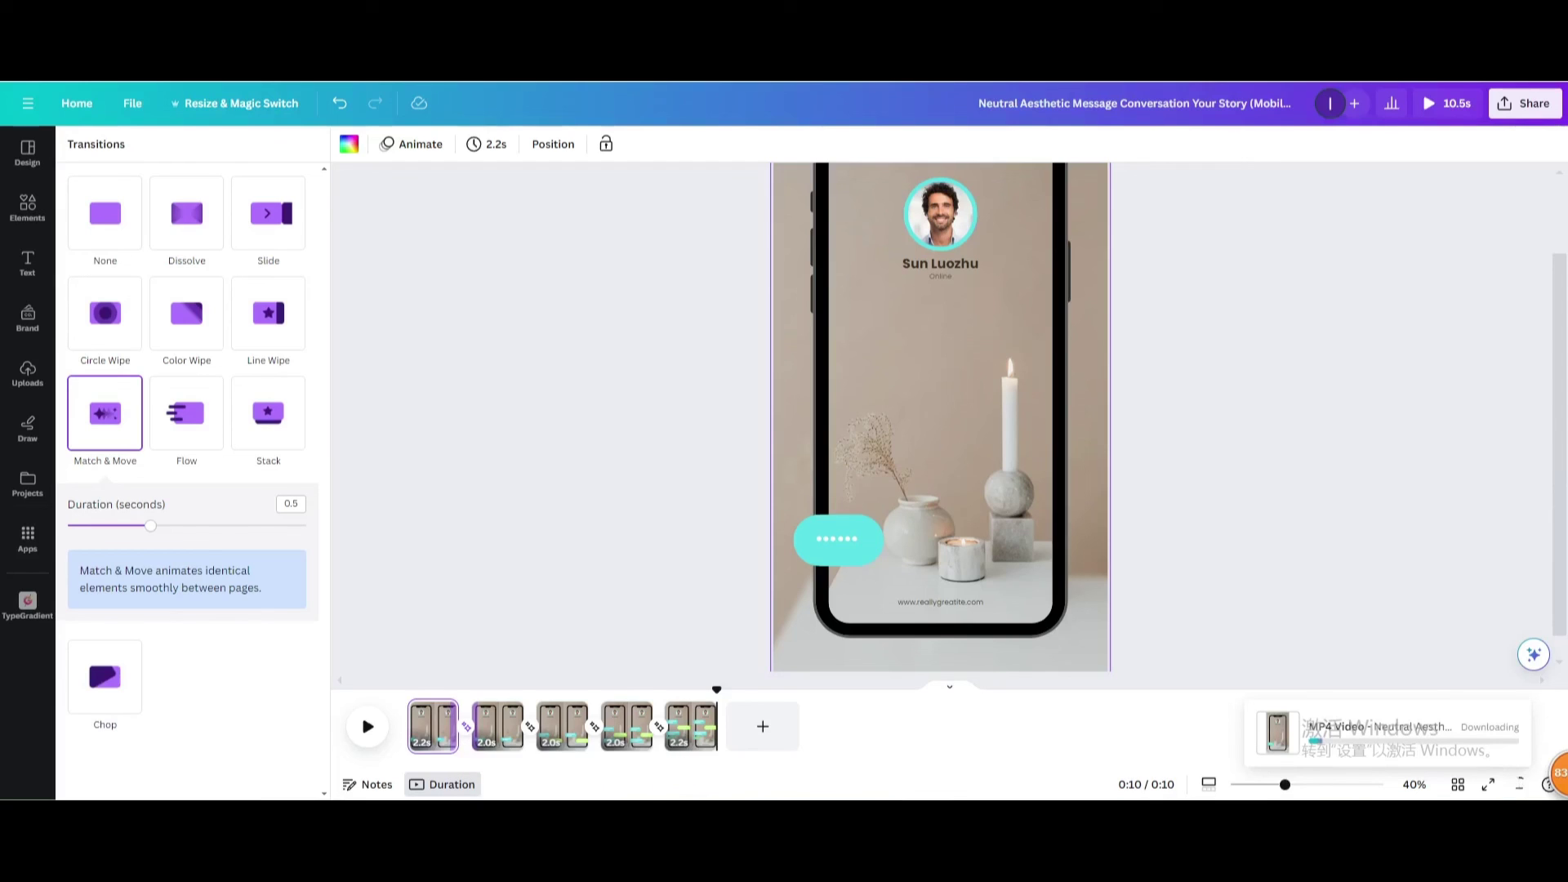